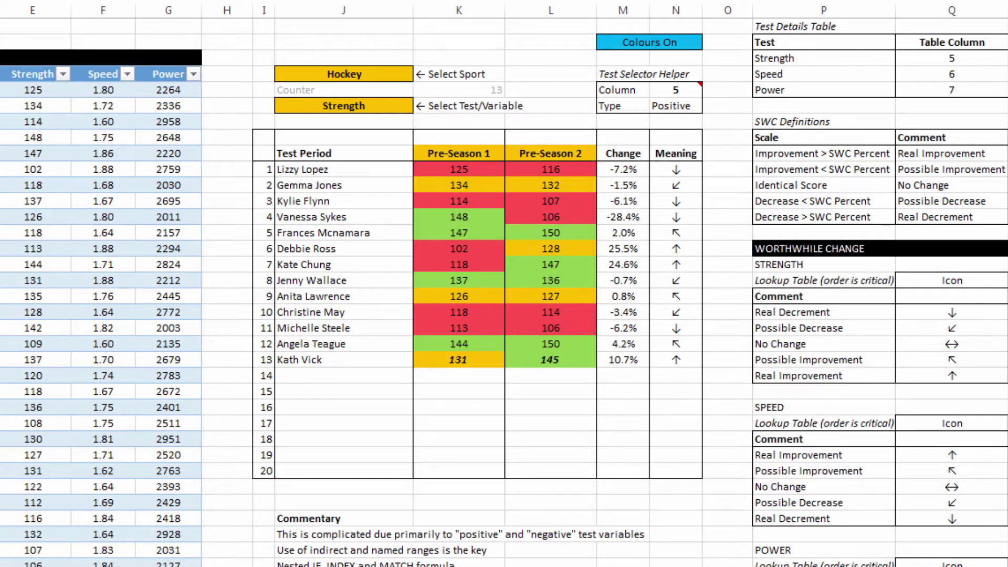
- Set the dashboard's sport dropdown to Football and its test dropdown to Speed
left_click(363, 72)
left_click(421, 75)
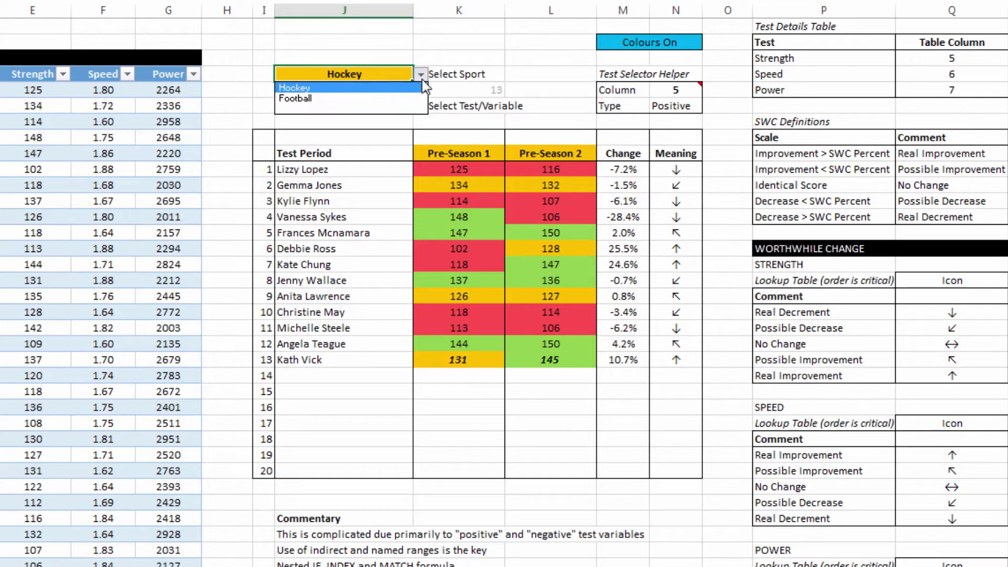
left_click(346, 99)
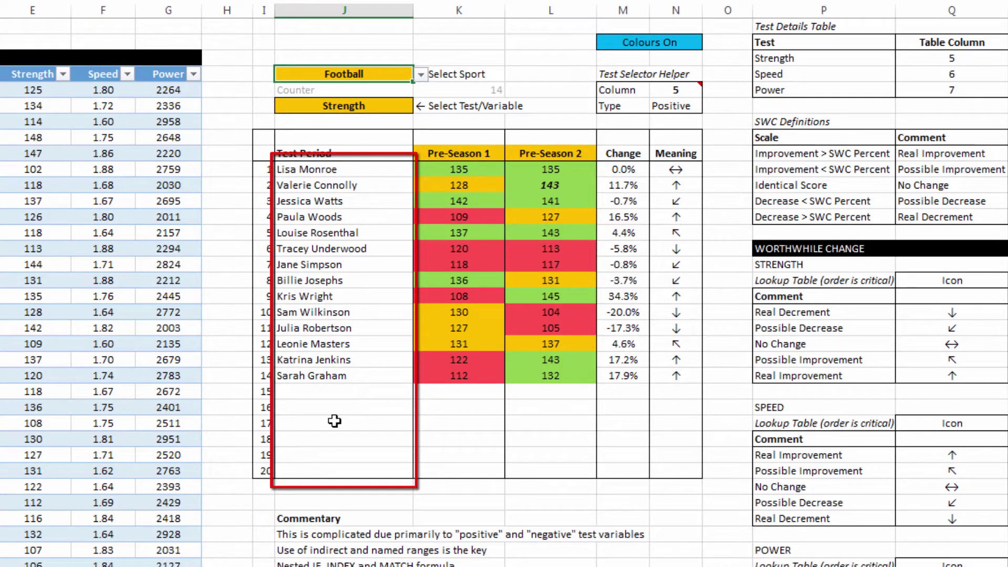
left_click(405, 107)
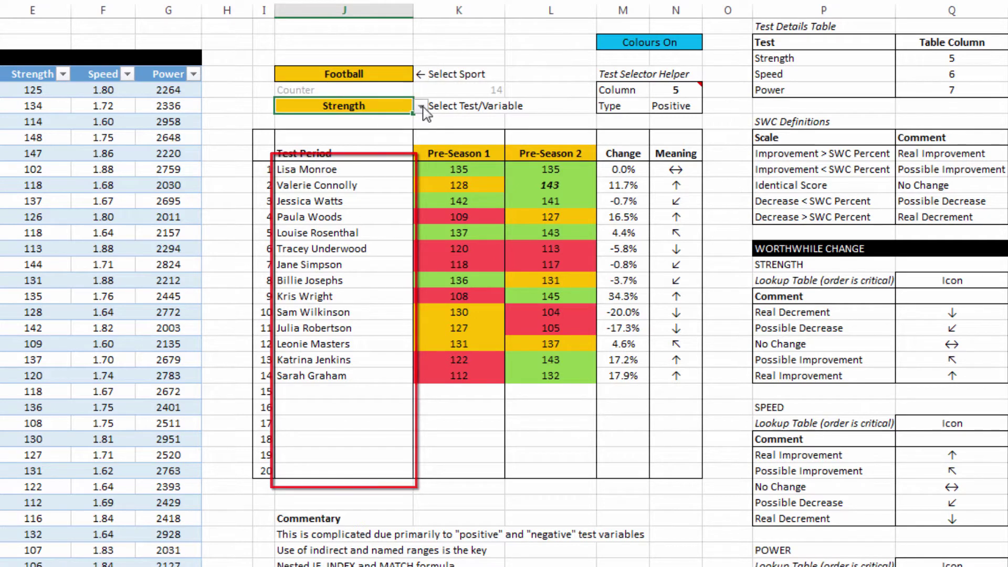
left_click(422, 108)
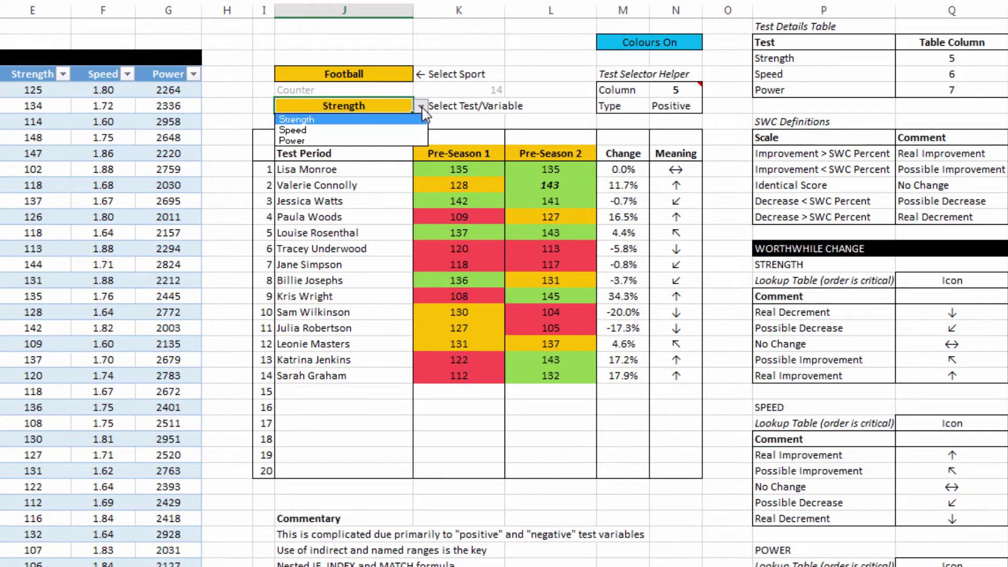
left_click(292, 129)
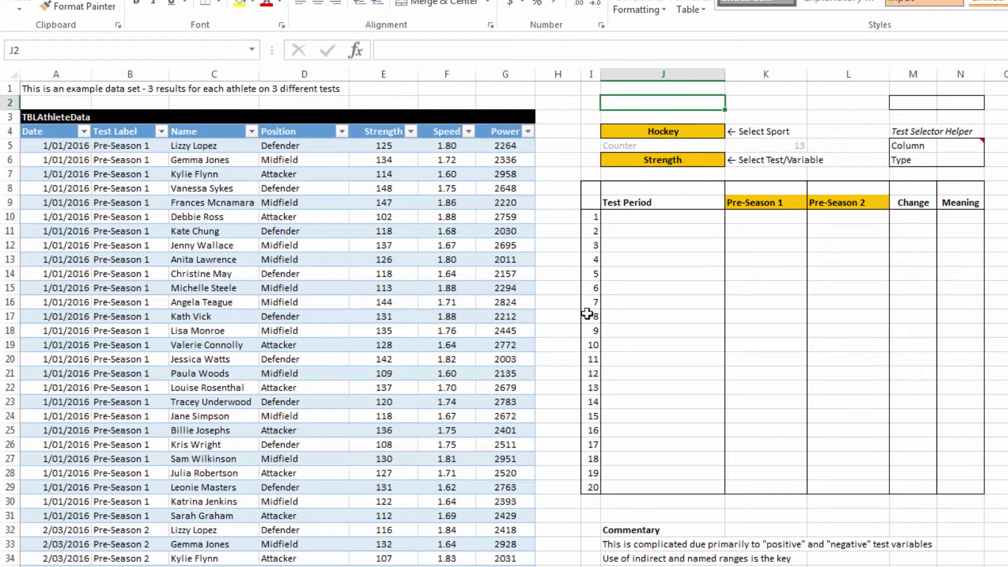
left_click(651, 221)
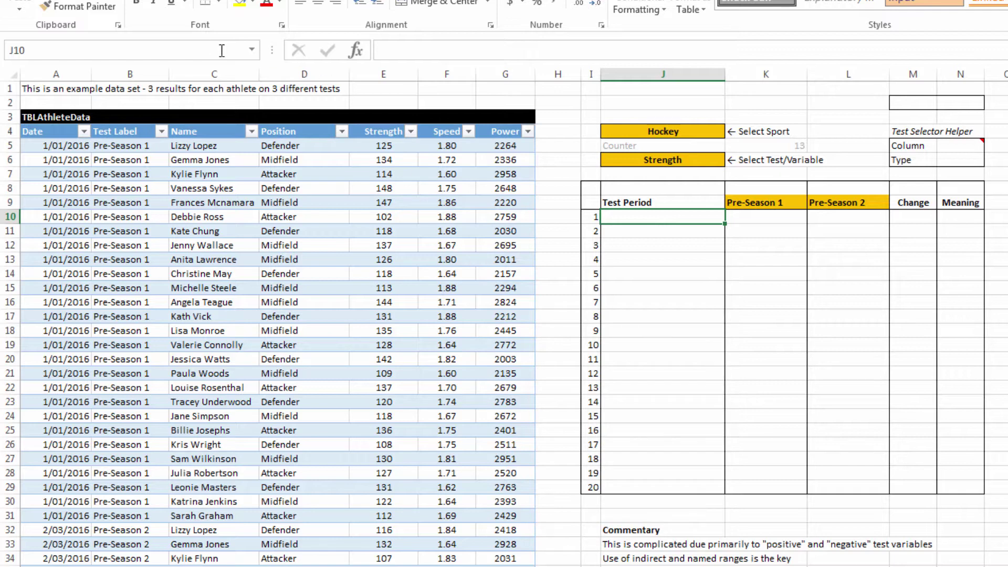
left_click(252, 50)
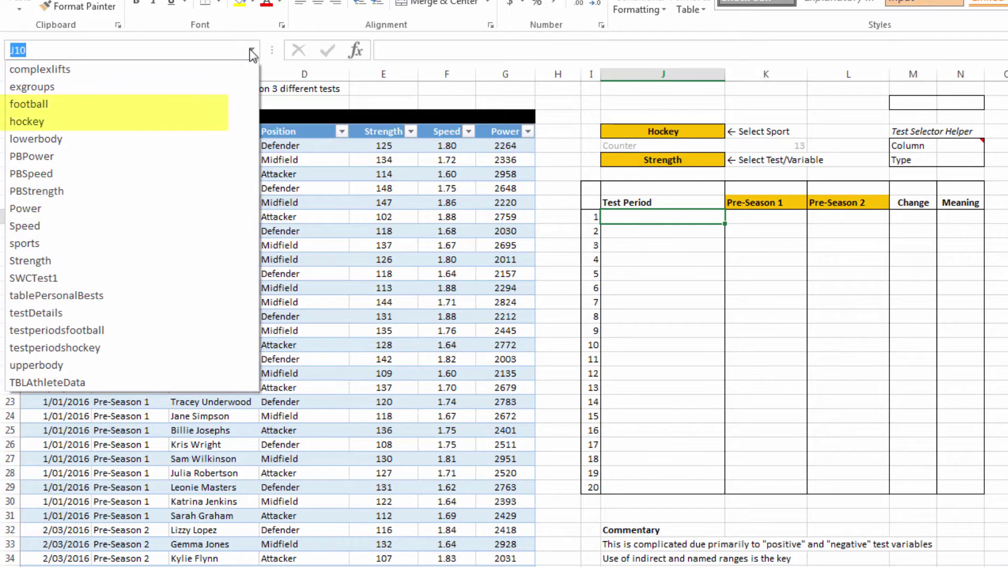
left_click(101, 106)
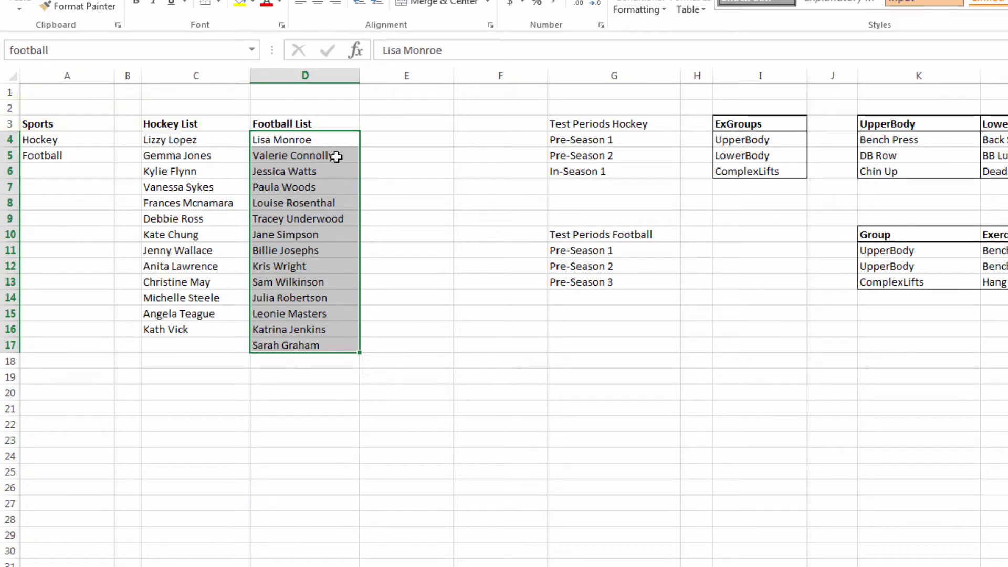
key("ctrl+Page_Up")
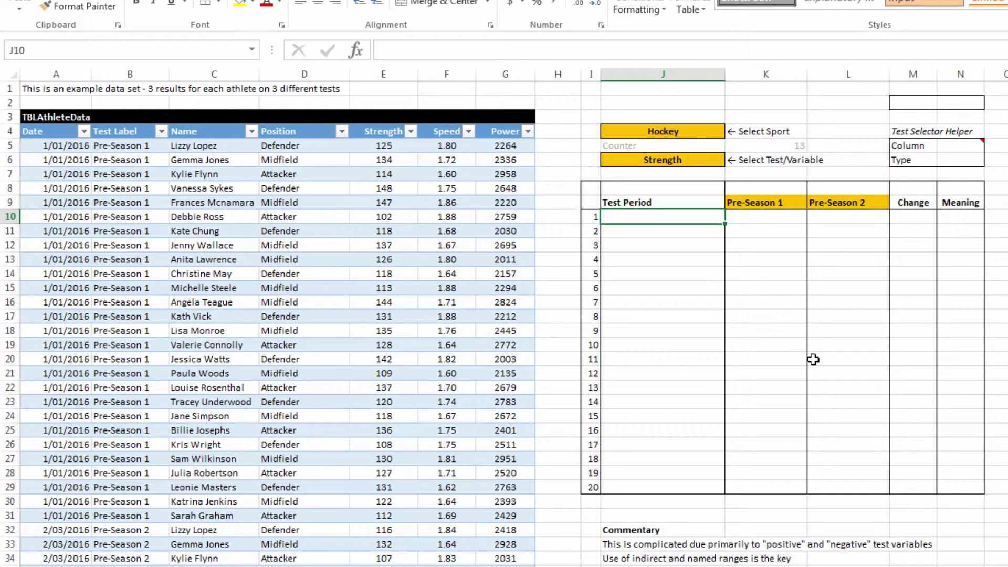
- Enter =INDEX(INDIRECT($J$4),I10) in J10 to look up the selected sport's athletes
type("=index(")
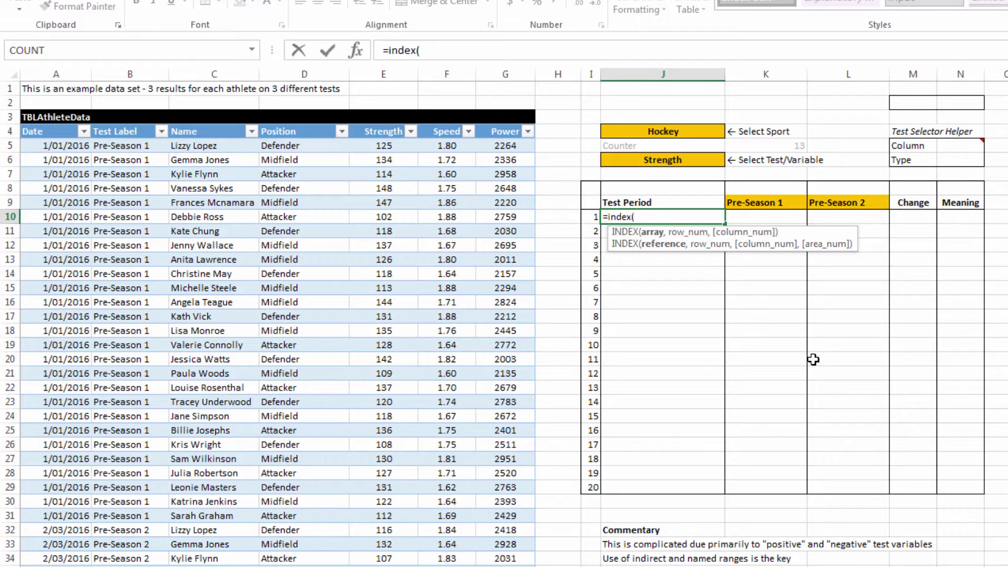
type("in")
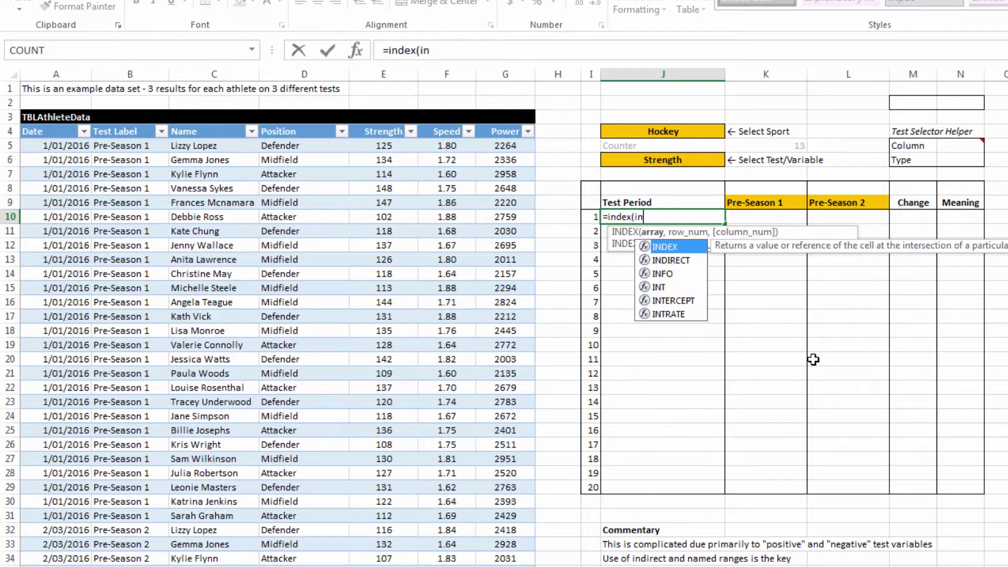
key("Down")
key("Tab")
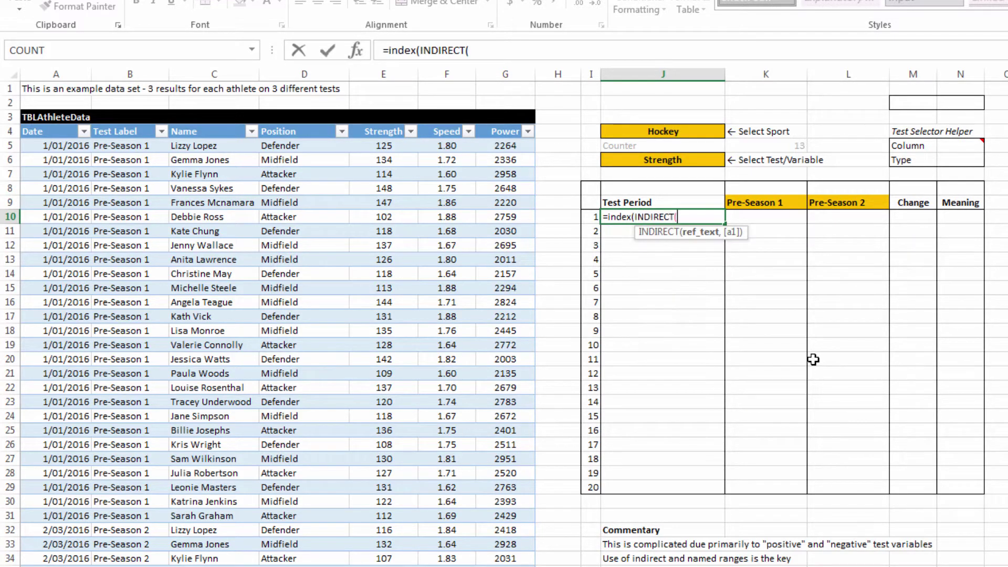
left_click(624, 131)
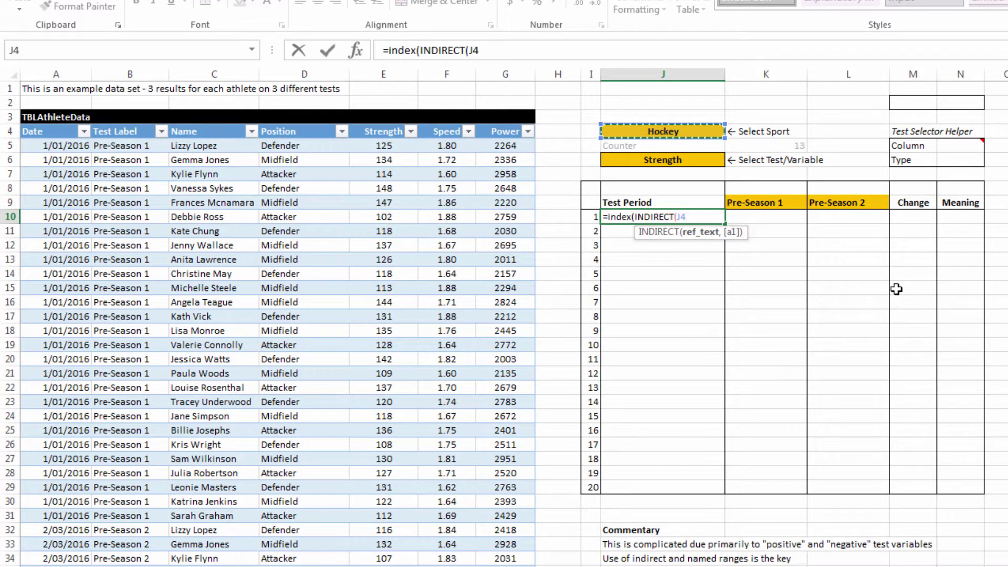
key("F4")
type("),")
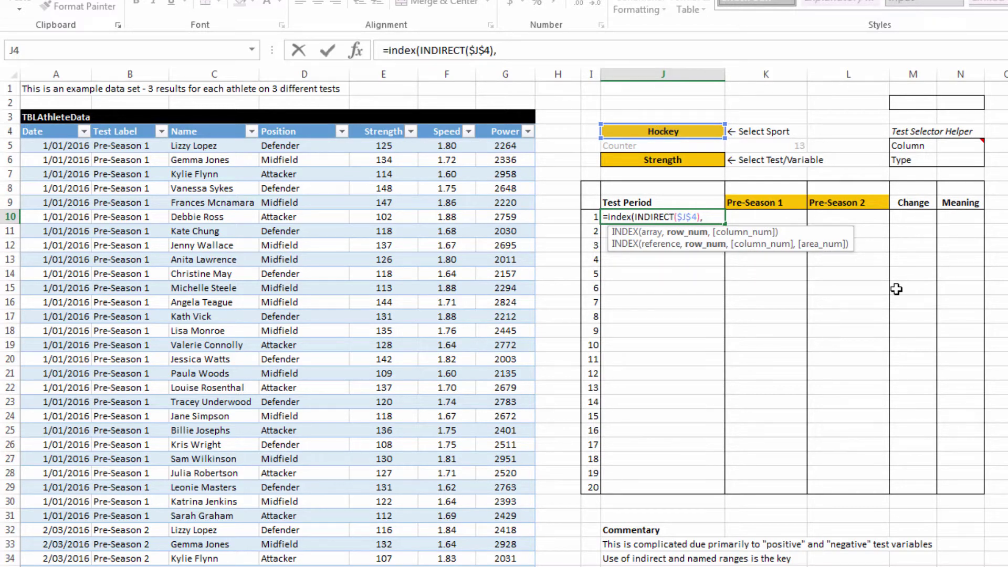
left_click(590, 216)
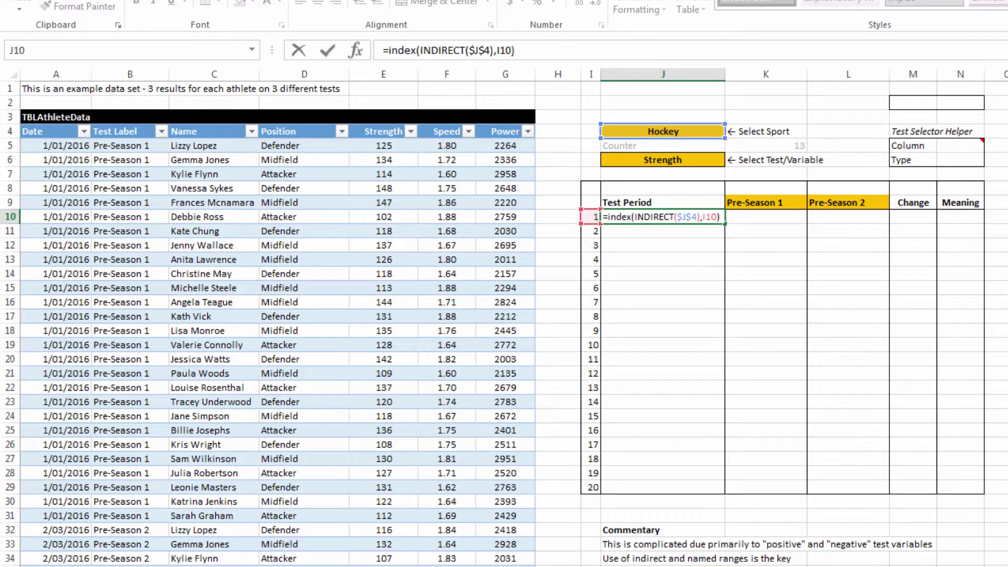
type(")")
key("Return")
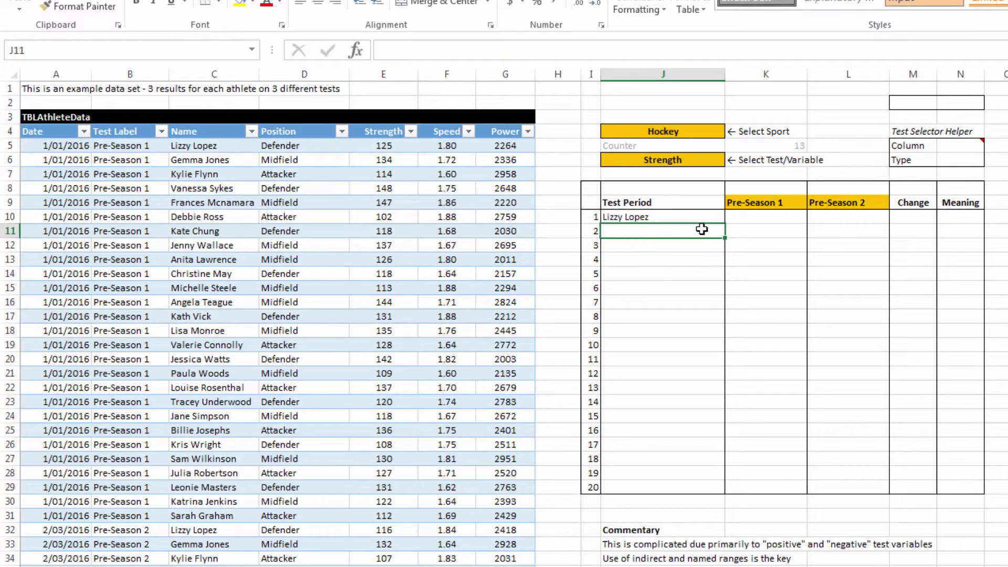
- Fill the name formula down through J29 and switch the sport to Football
left_click(714, 218)
left_click_drag(724, 224, 710, 494)
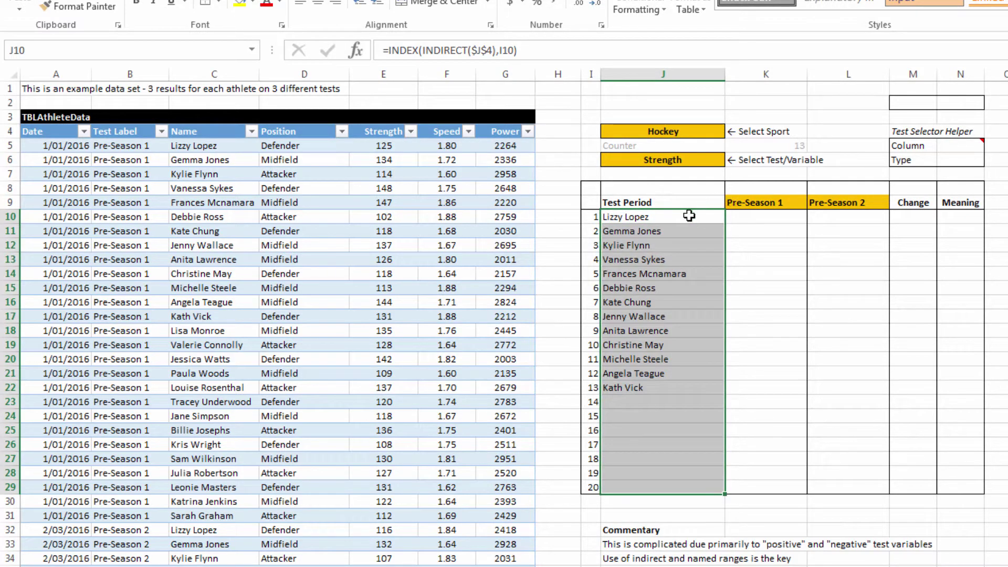
left_click(689, 216)
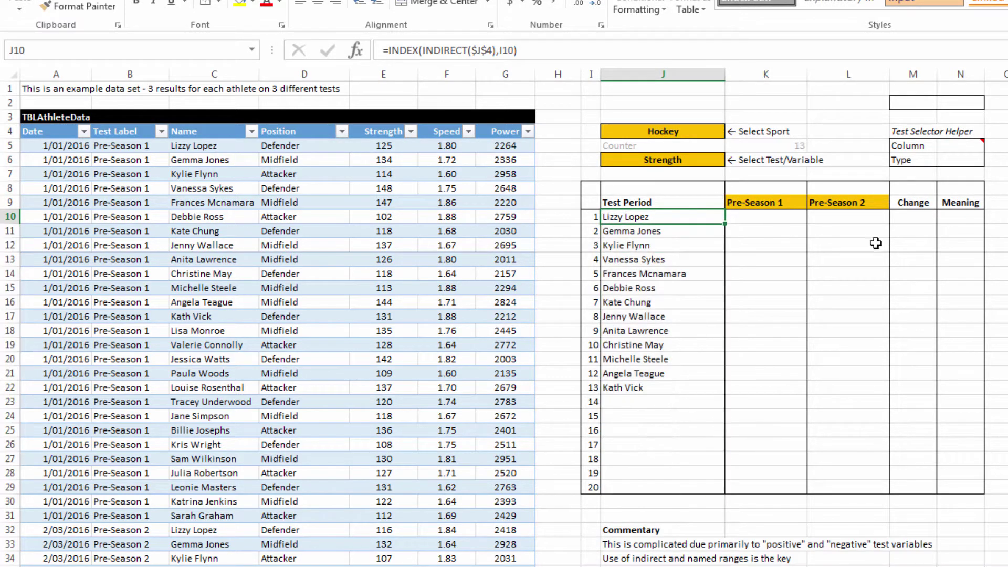
left_click(708, 132)
left_click(730, 132)
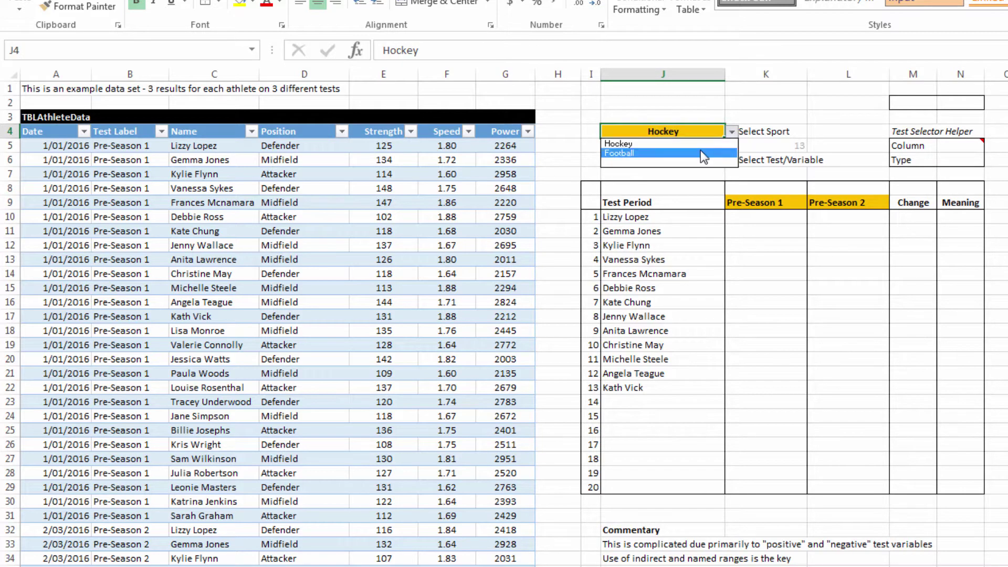
left_click(700, 151)
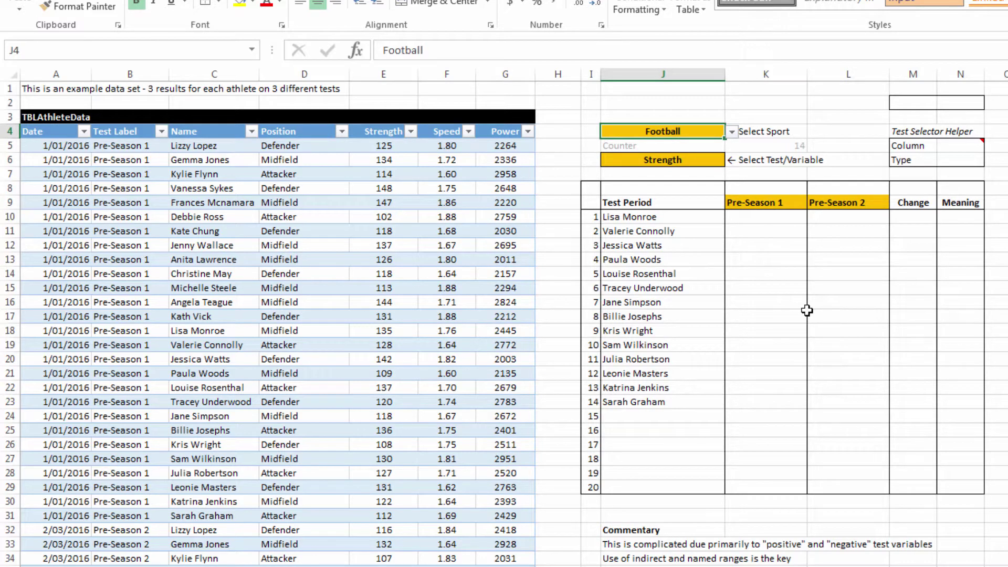
left_click(716, 160)
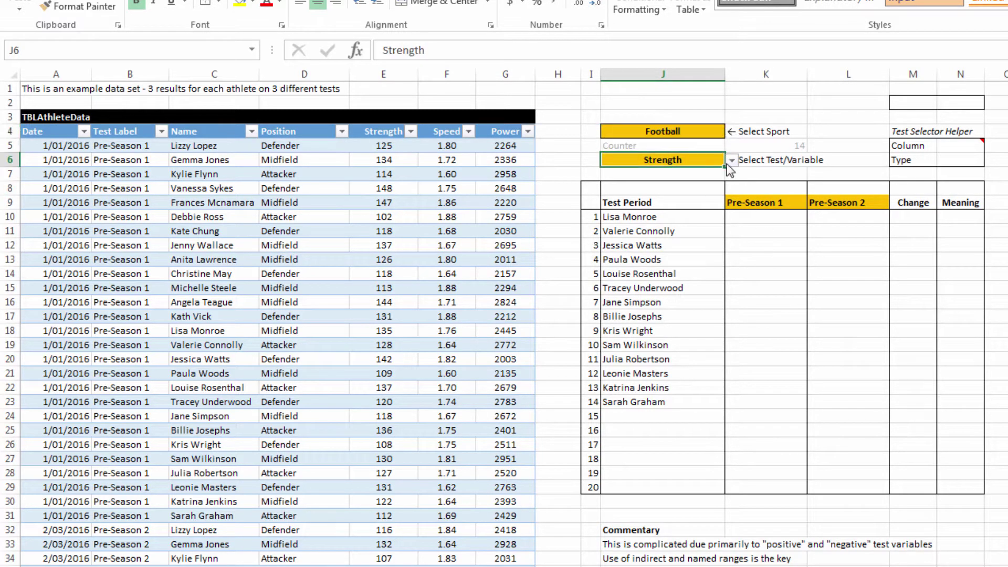
left_click(731, 160)
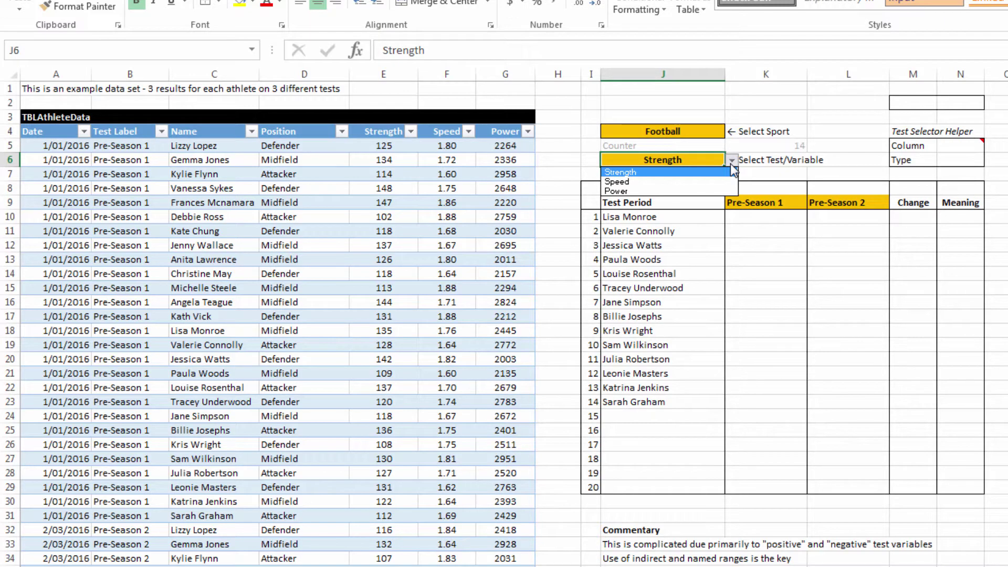
left_click(731, 164)
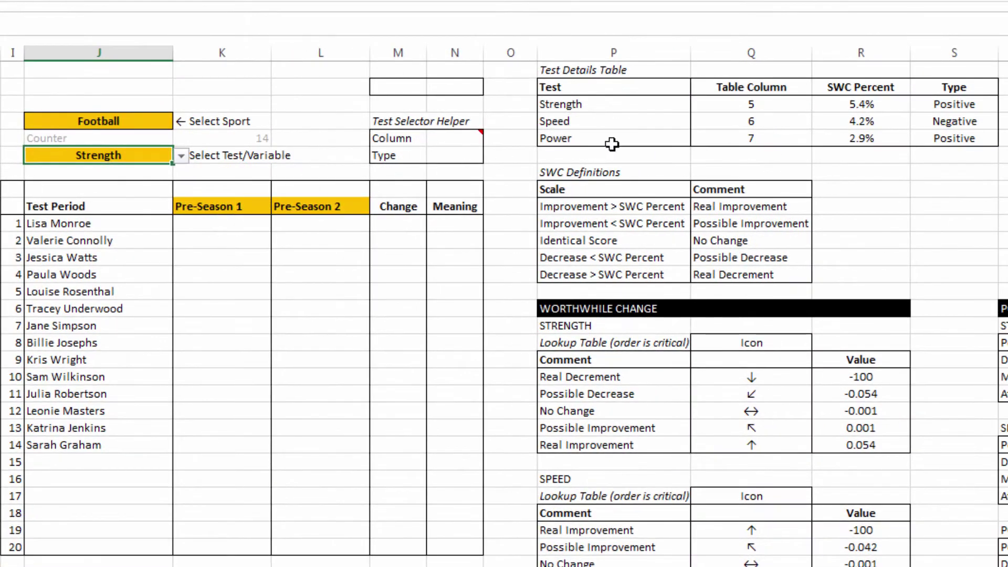
left_click_drag(657, 89, 963, 139)
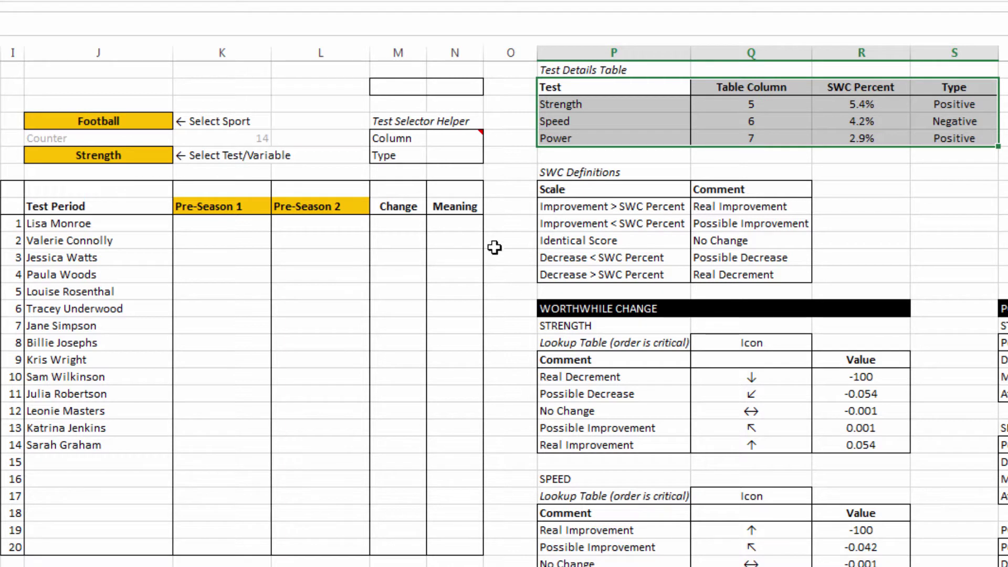
left_click(217, 91)
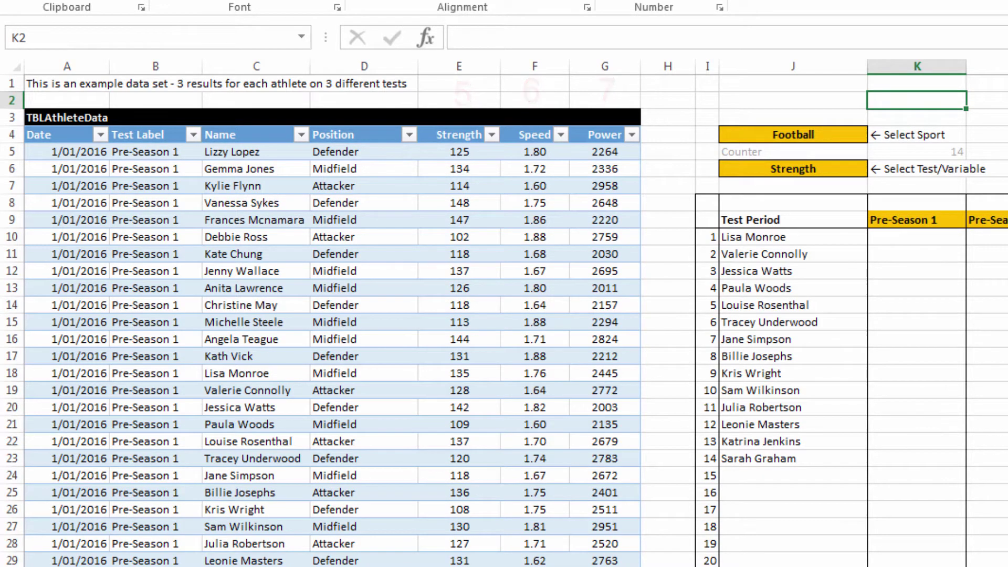
- In N6 enter =INDEX($Q$3:$Q$5,MATCH($J$6,$P$3:$P$5,0)) to find the test's column
left_click(992, 151)
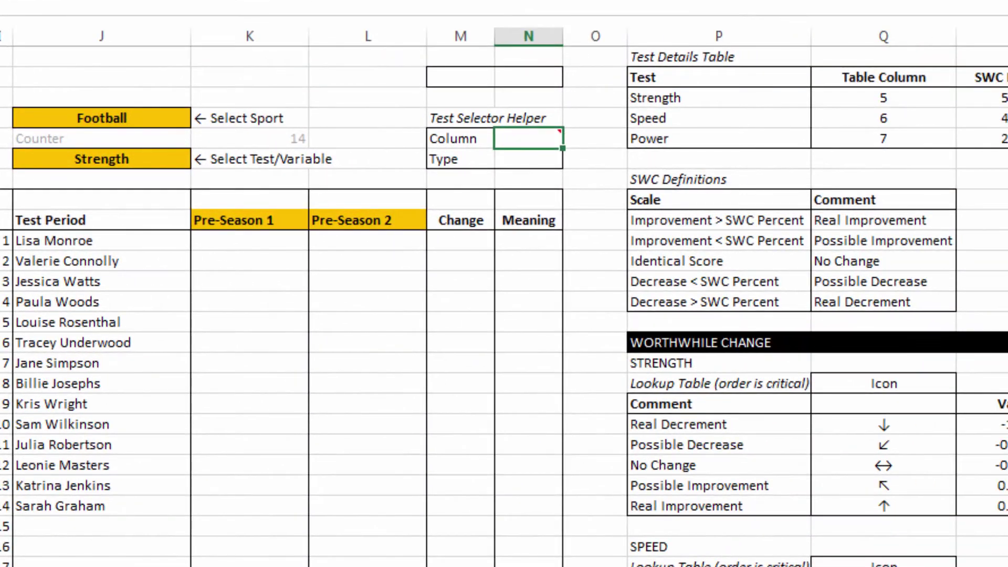
type("=index(")
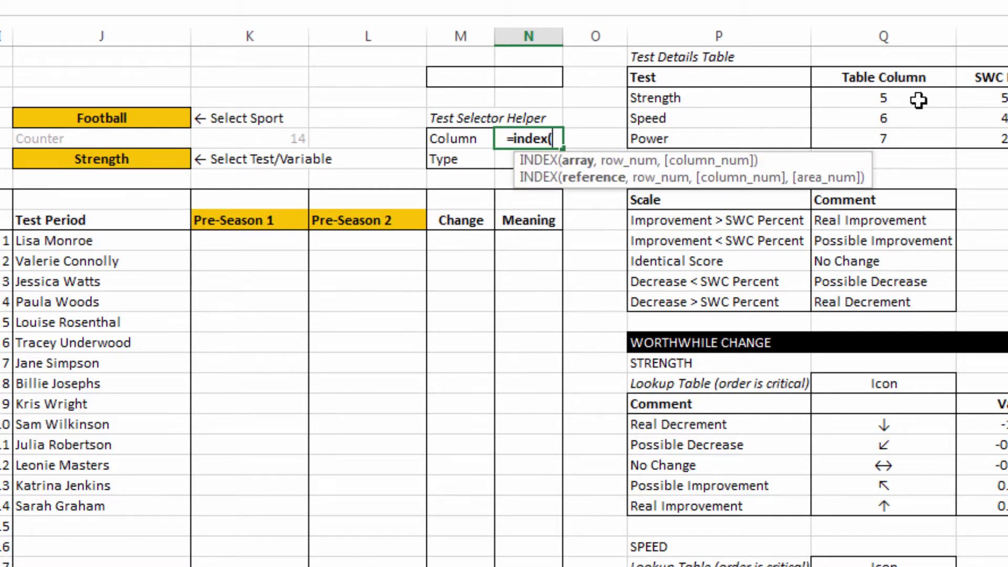
left_click_drag(918, 97, 922, 132)
key("F4")
type(",")
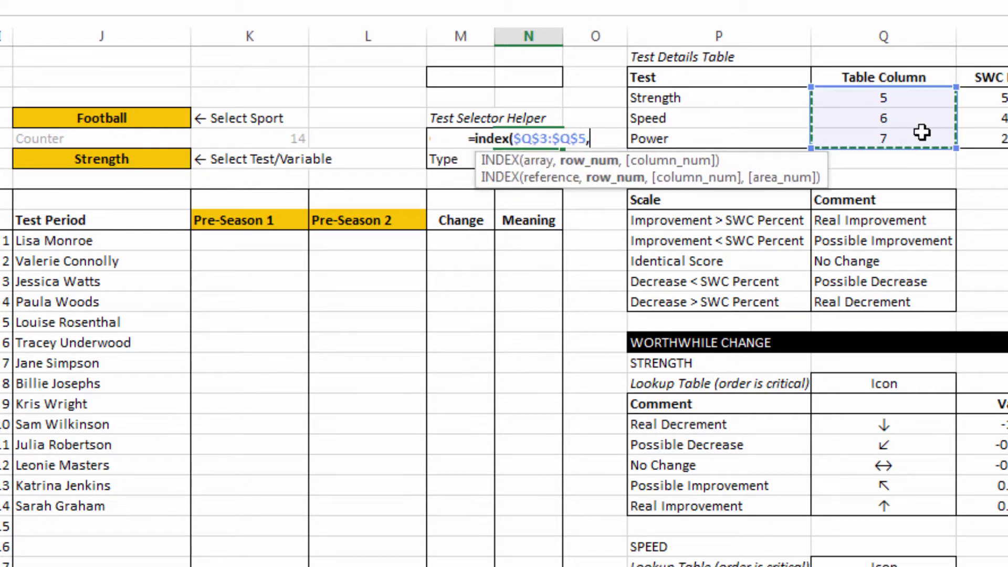
type("match(")
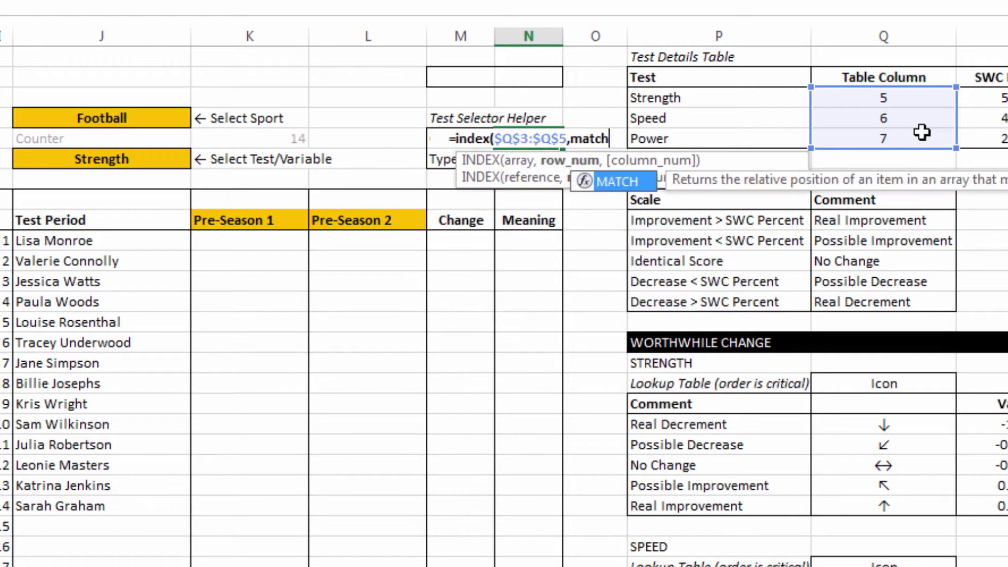
left_click(118, 160)
key("F4")
type(",")
left_click_drag(693, 98, 693, 135)
key("F4")
type(",0))")
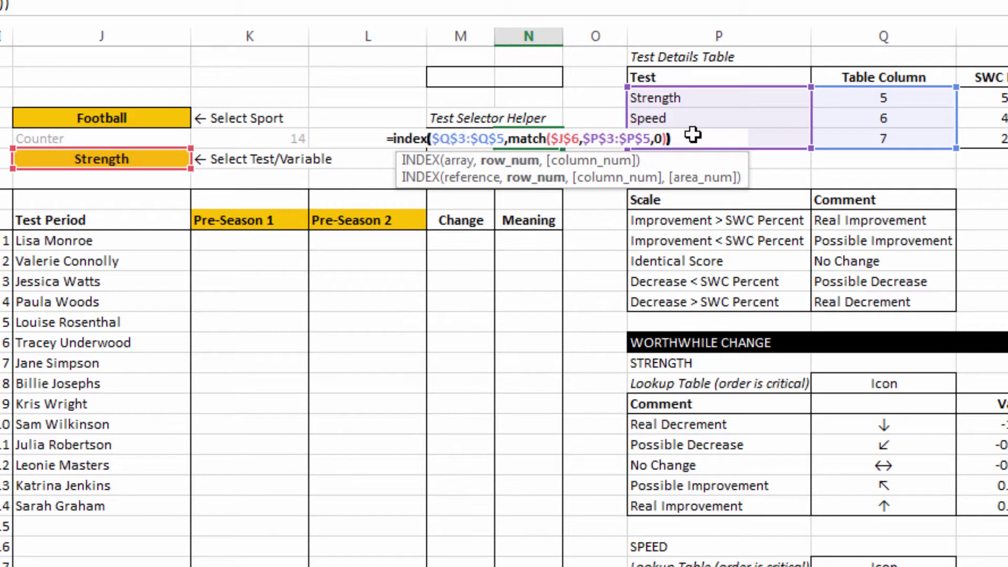
key("Return")
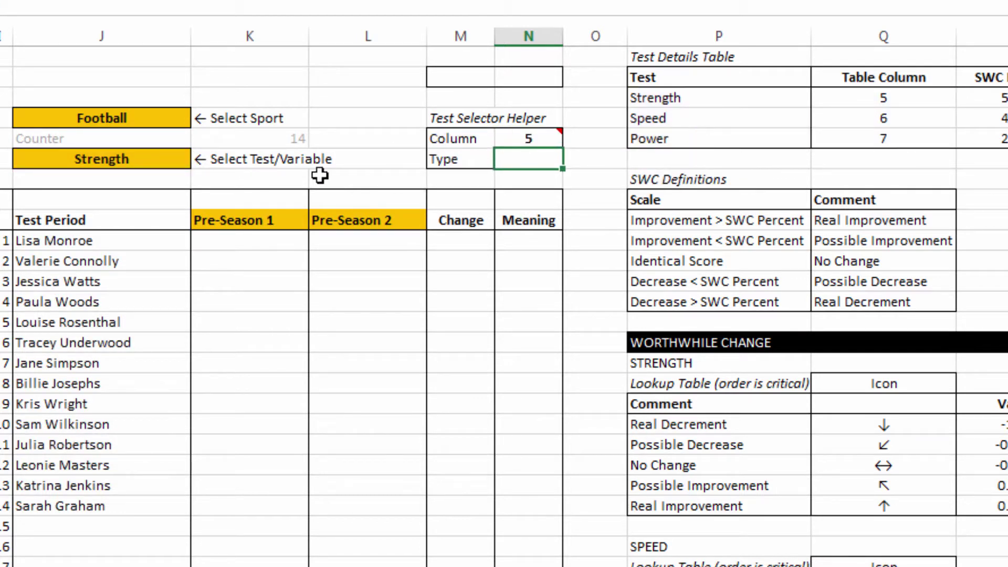
- Switch the chosen test to Speed, then to Power
left_click(138, 158)
left_click(199, 159)
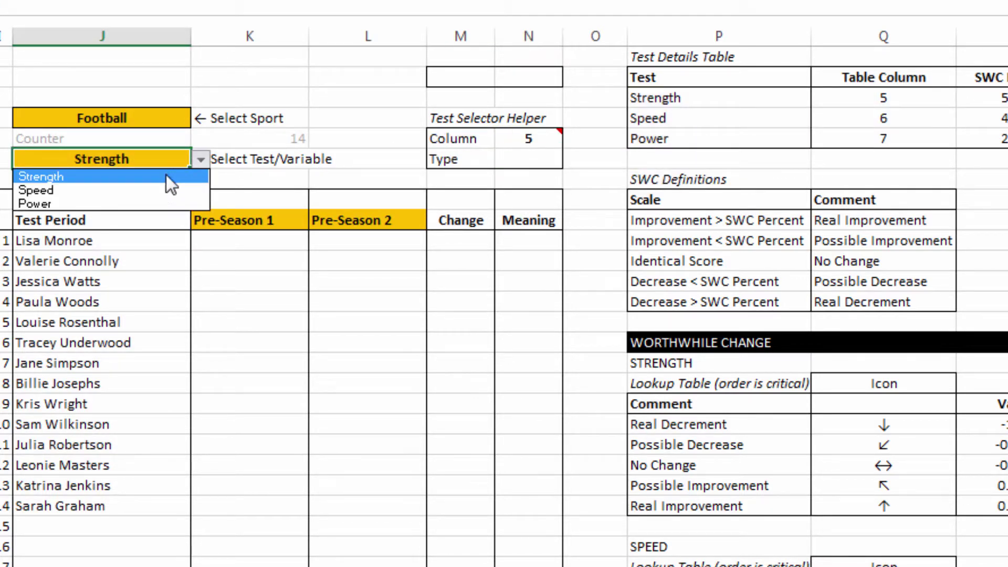
left_click(153, 192)
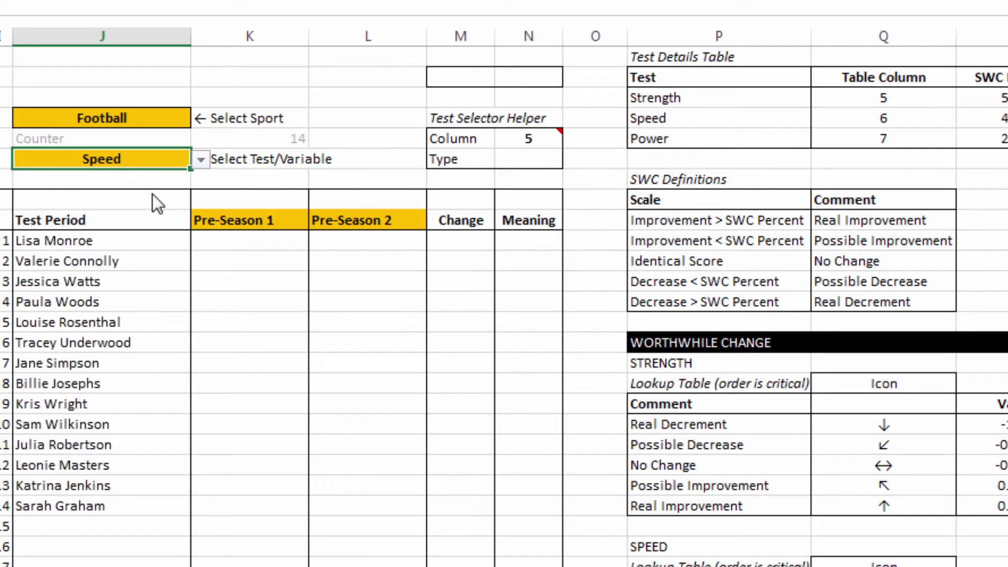
left_click(200, 160)
left_click(107, 201)
left_click(238, 240)
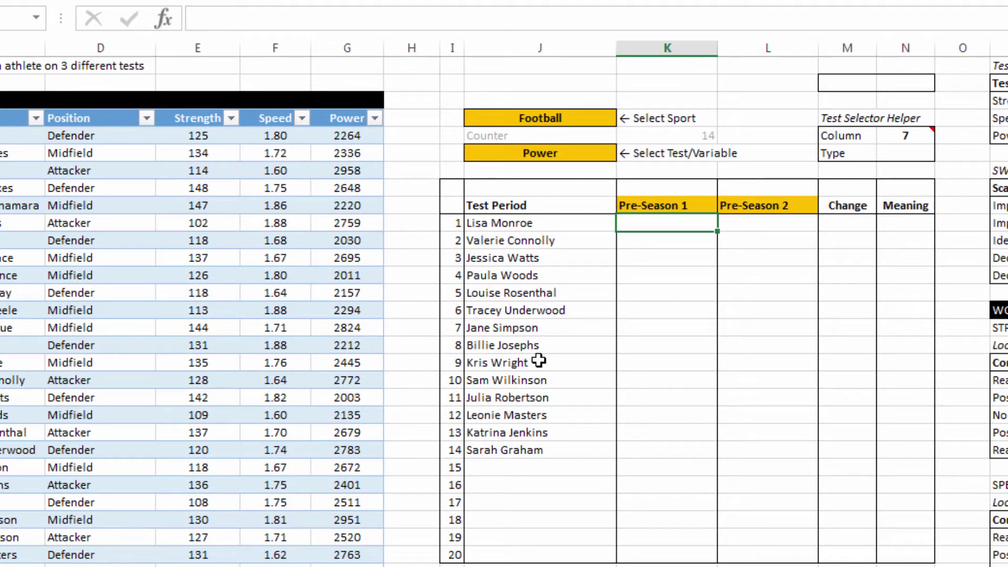
- Start K10's SUMIFS with INDEX(TBLAthleteData,,$N$5) as the sum range
type("=sumifs(")
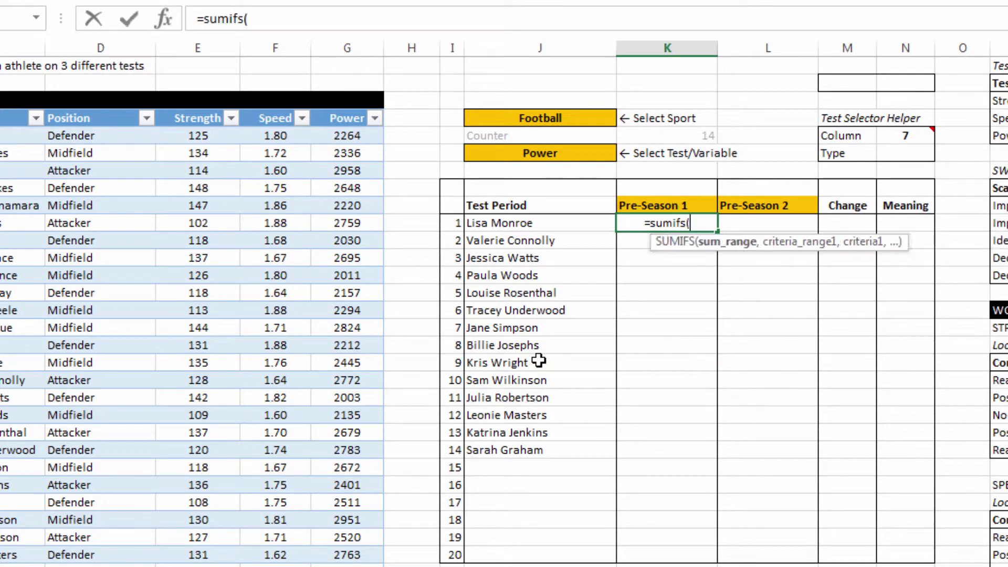
type("index(")
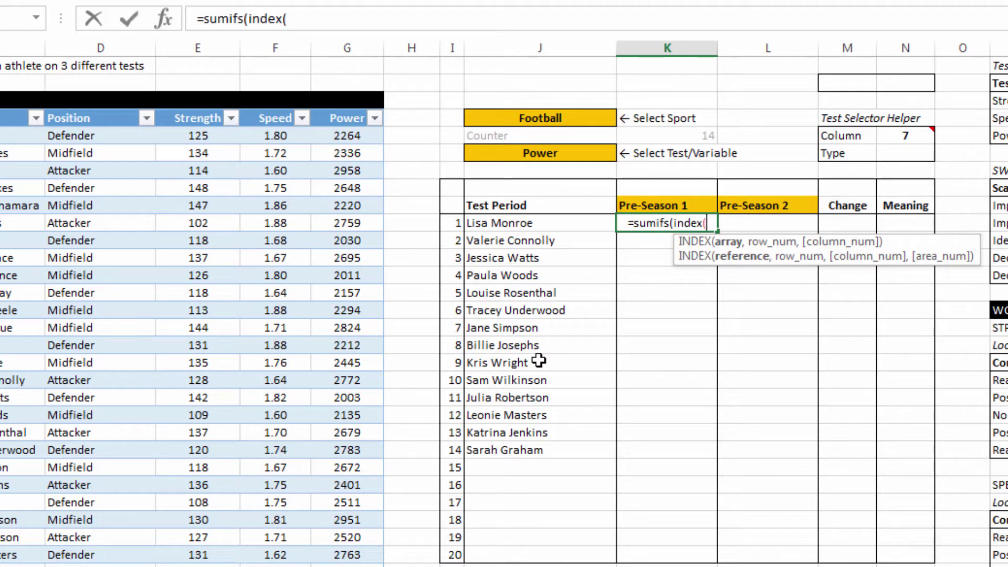
type("tbl")
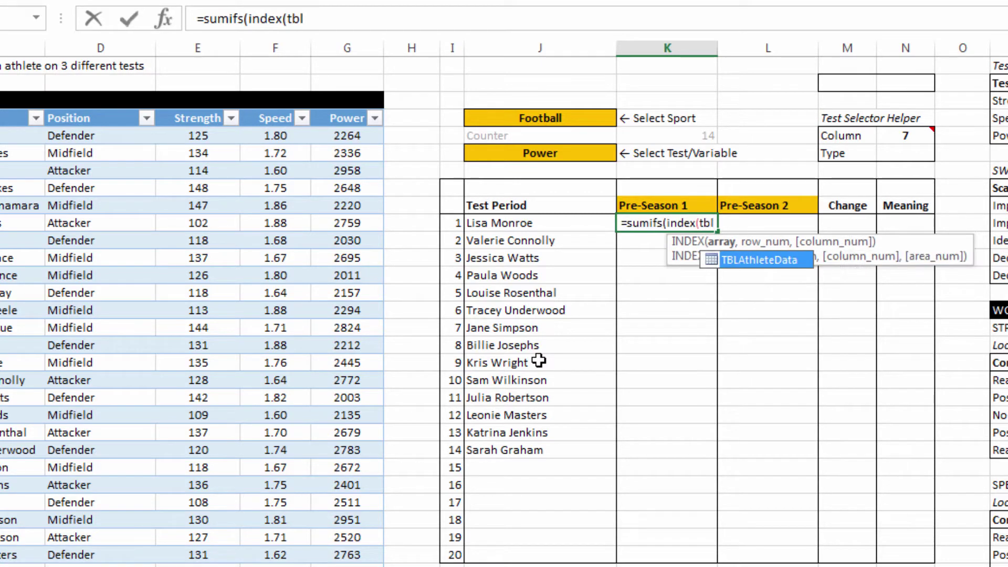
key("Tab")
type(",")
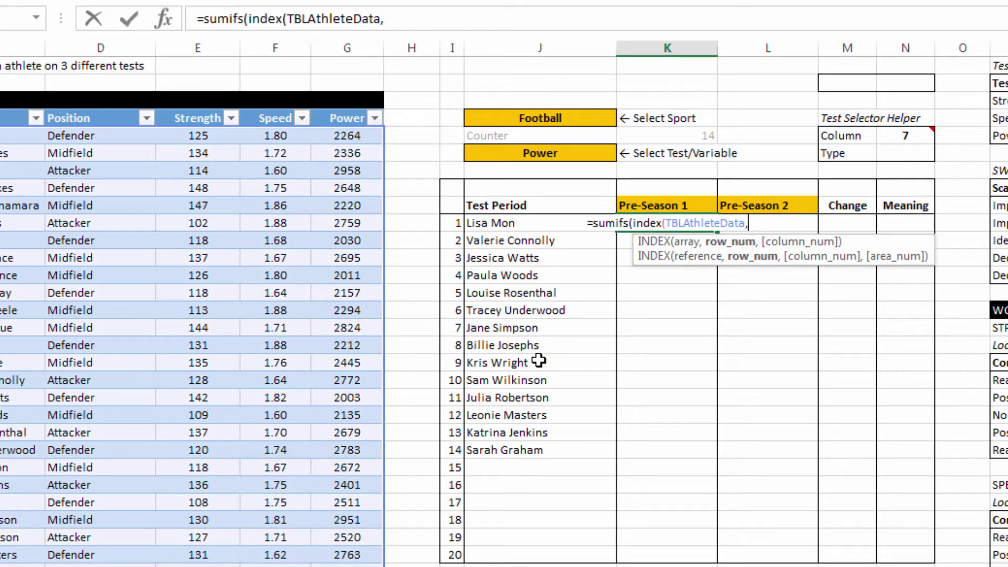
type(",")
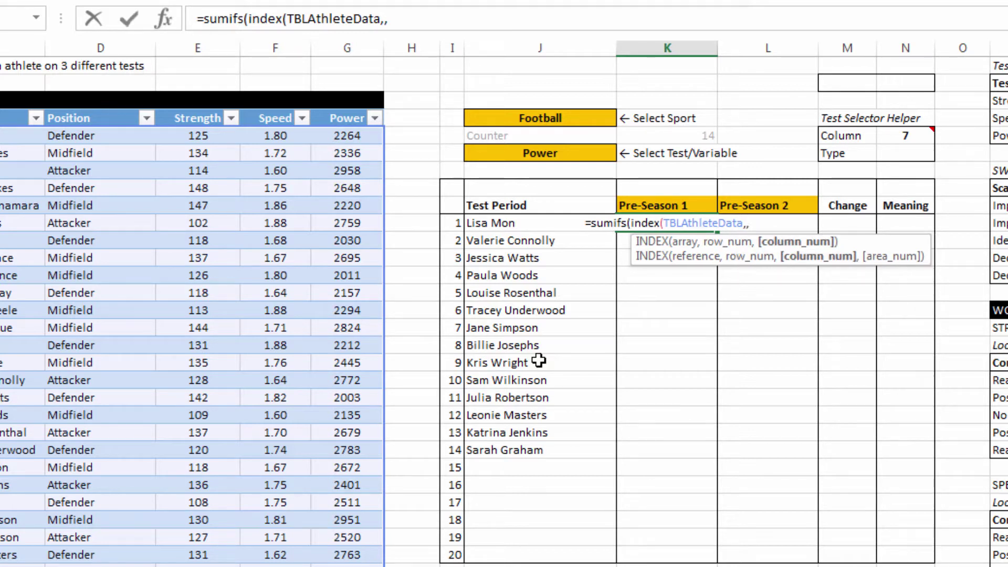
left_click(916, 135)
key("F4")
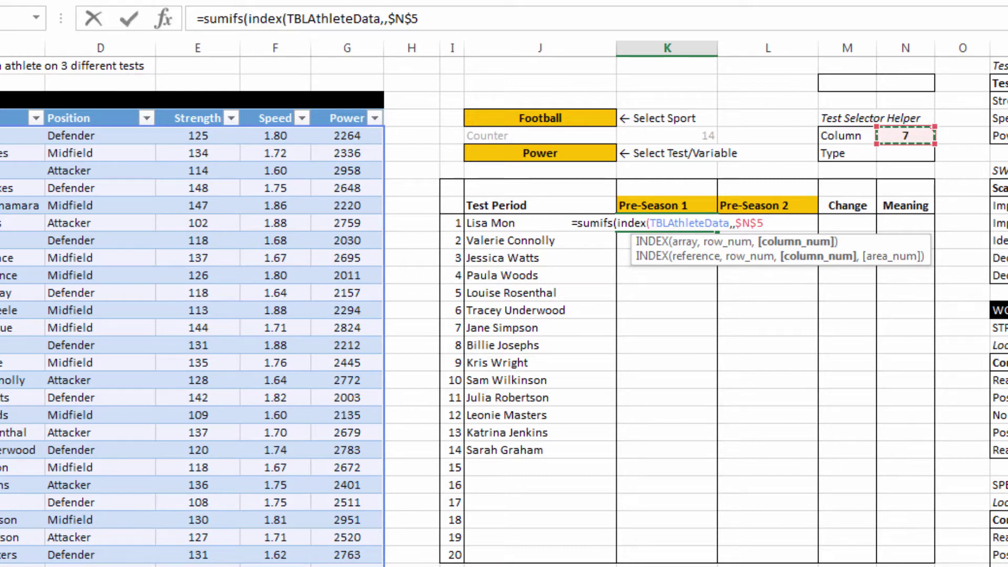
- Add the criterion TBLAthleteData[Test Label] matching the Pre-Season 1 header K$9
type(")")
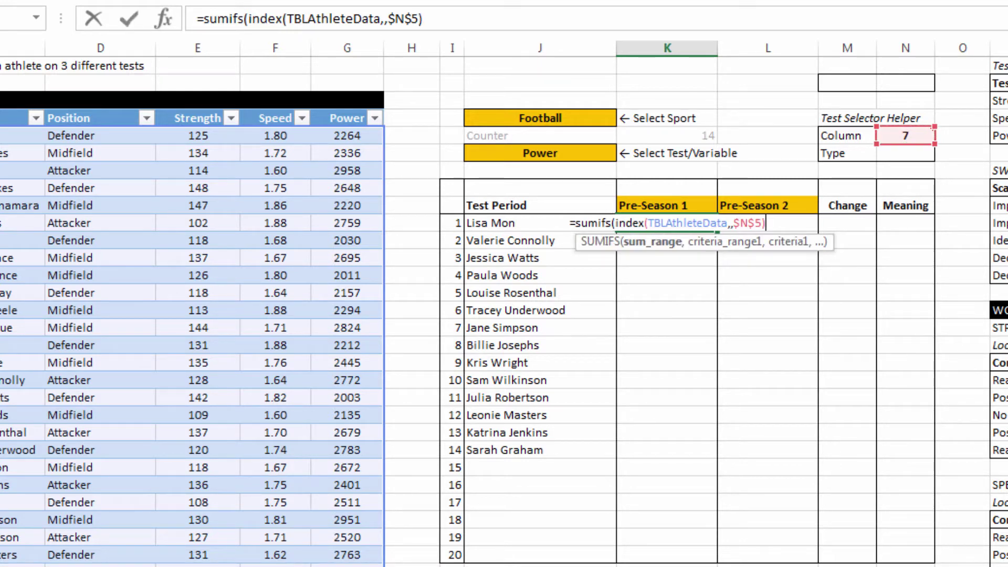
type(",")
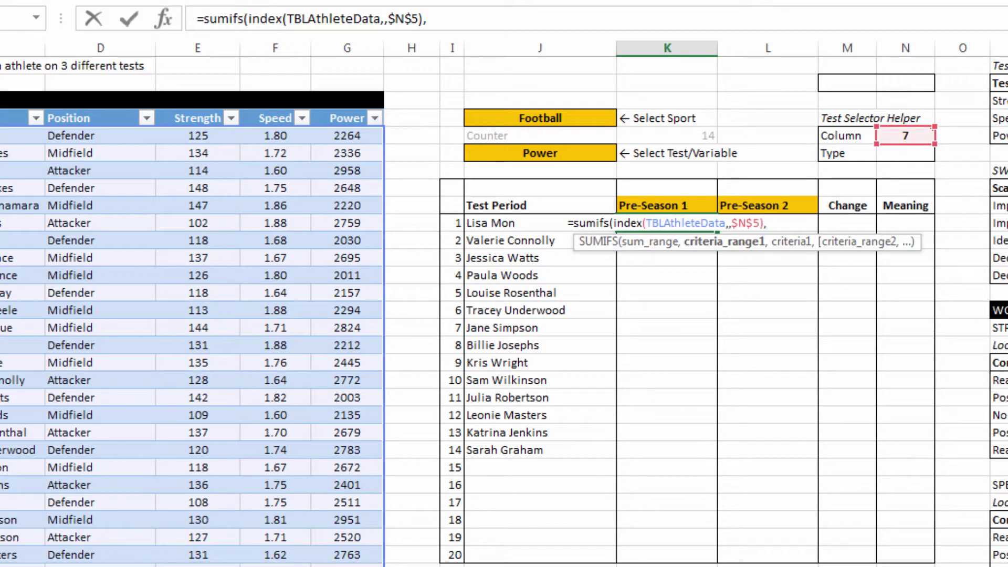
type("tbla")
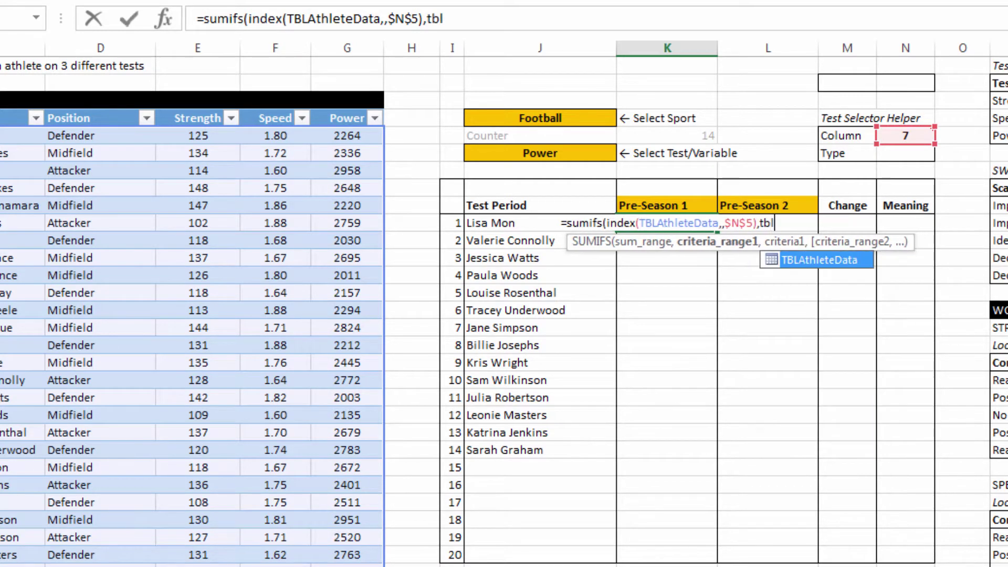
key("Tab")
type("[")
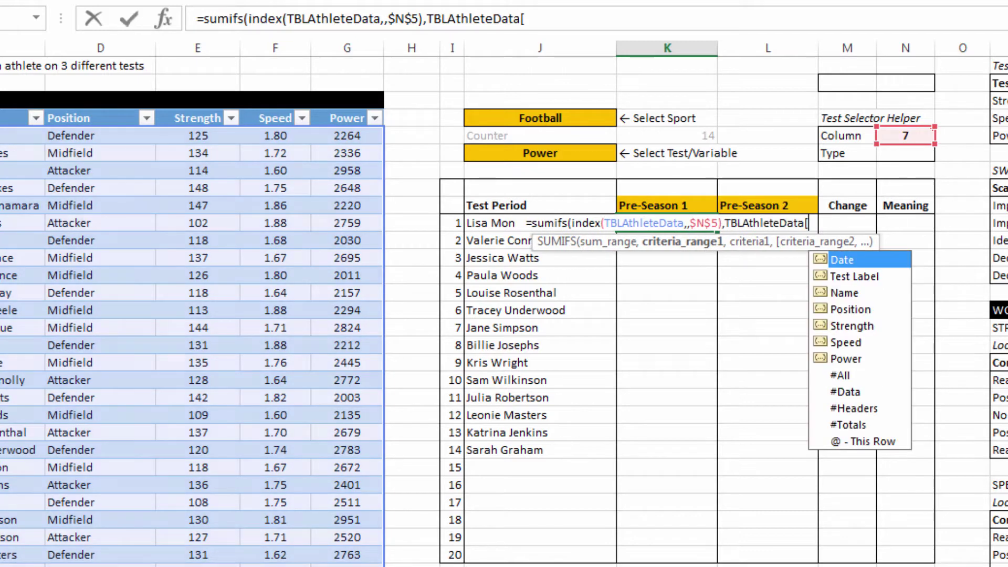
key("Down")
key("Down")
key("Up")
key("Tab")
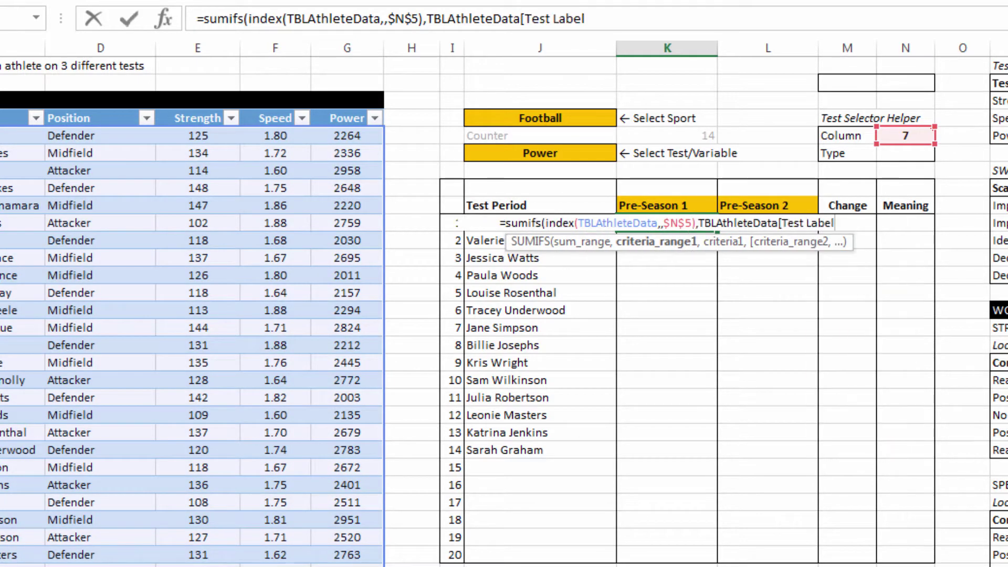
type("],")
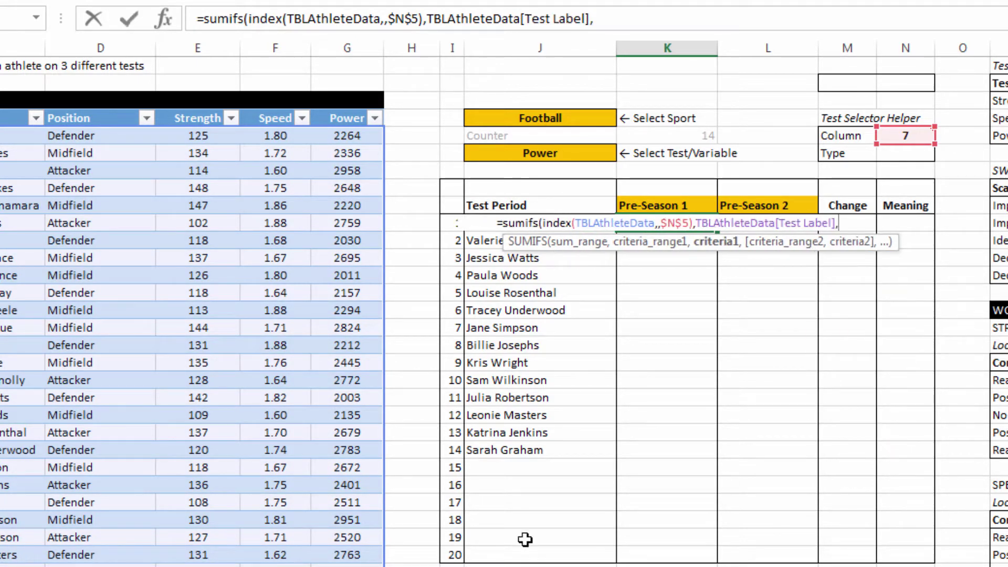
left_click(664, 205)
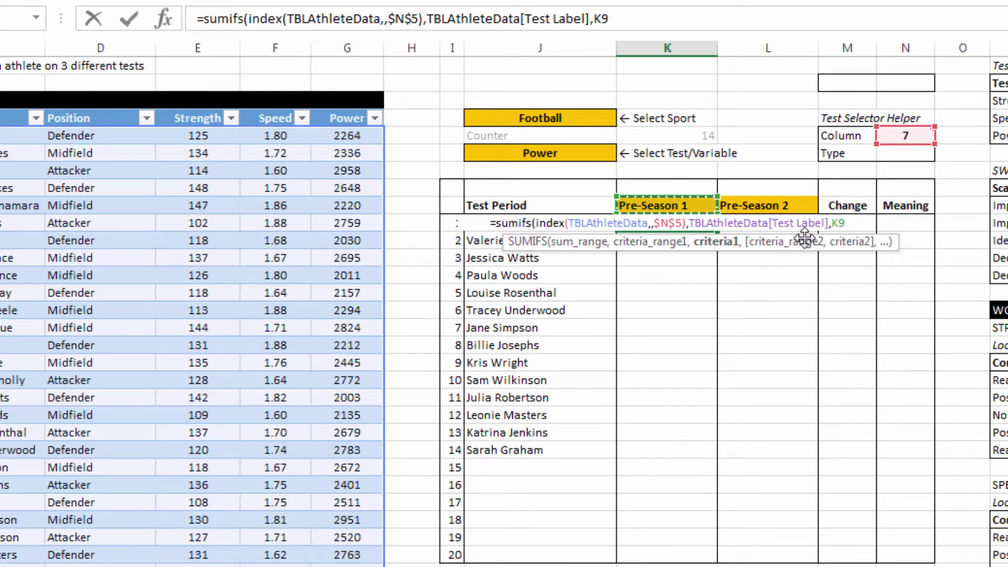
key("F4")
key("F4")
- Add the TBLAthleteData[Name] criterion matching $J10 and commit the SUMIFS formula
type(",")
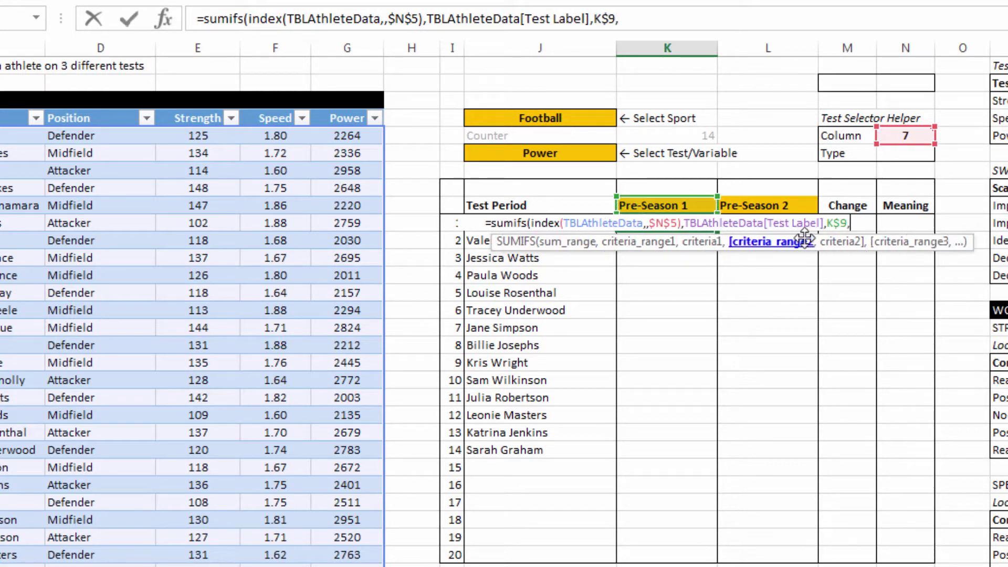
type("tbl")
key("Tab")
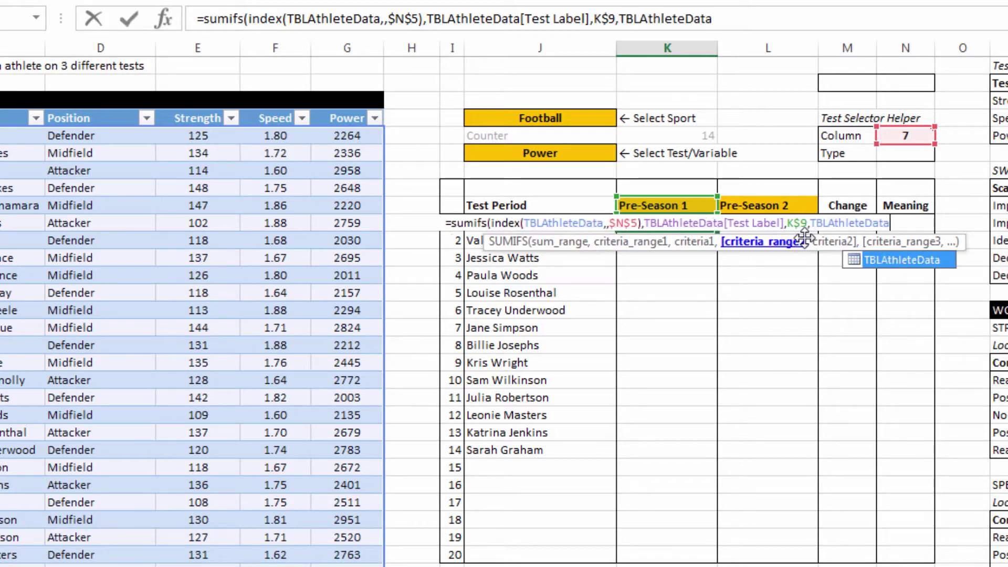
type("[")
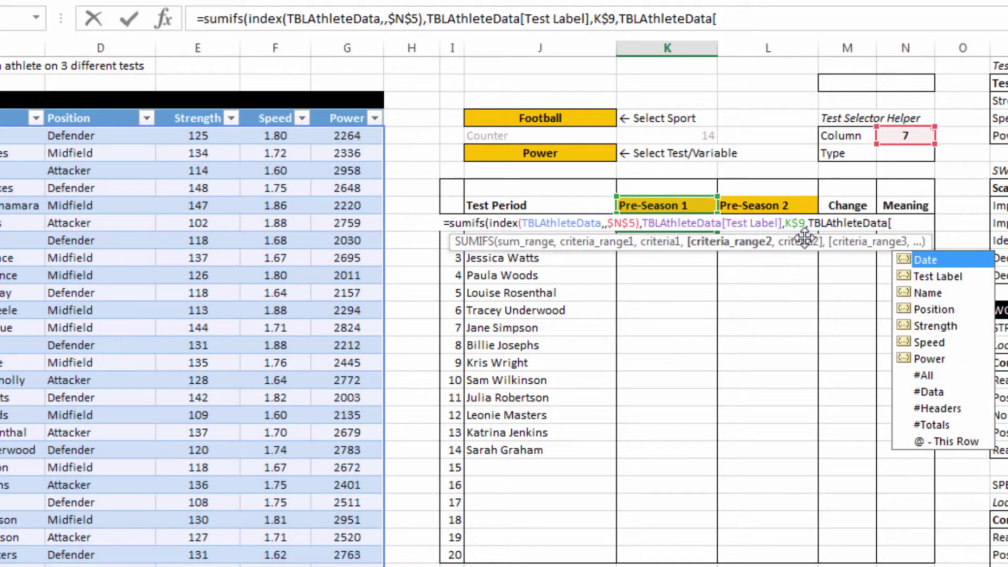
key("Down")
key("Down")
key("Tab")
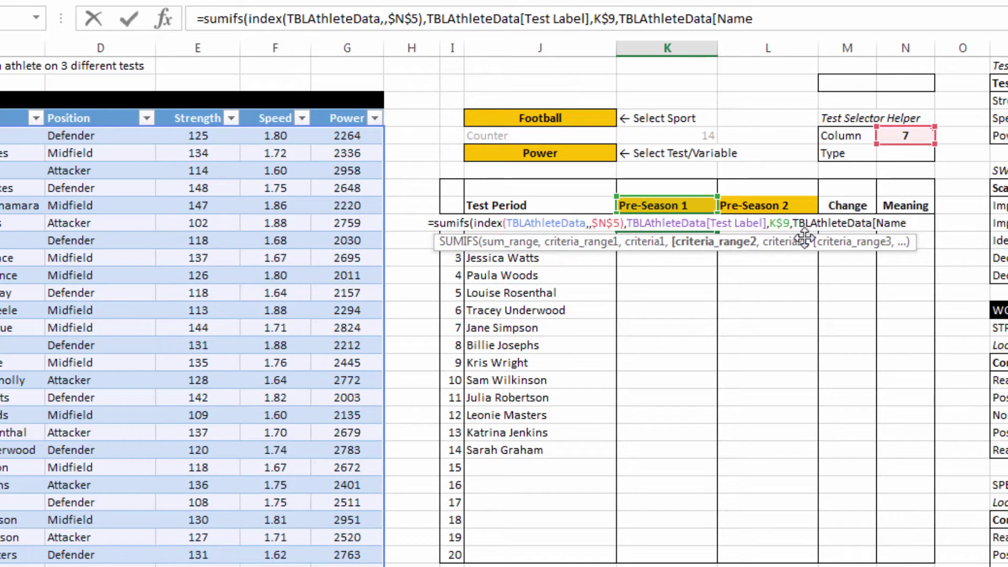
type("],")
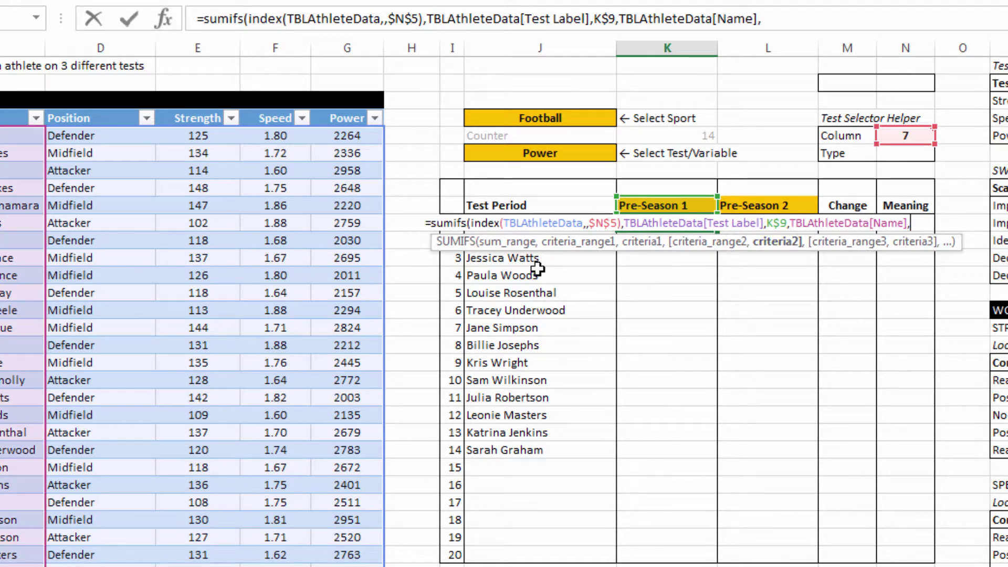
left_click(540, 274)
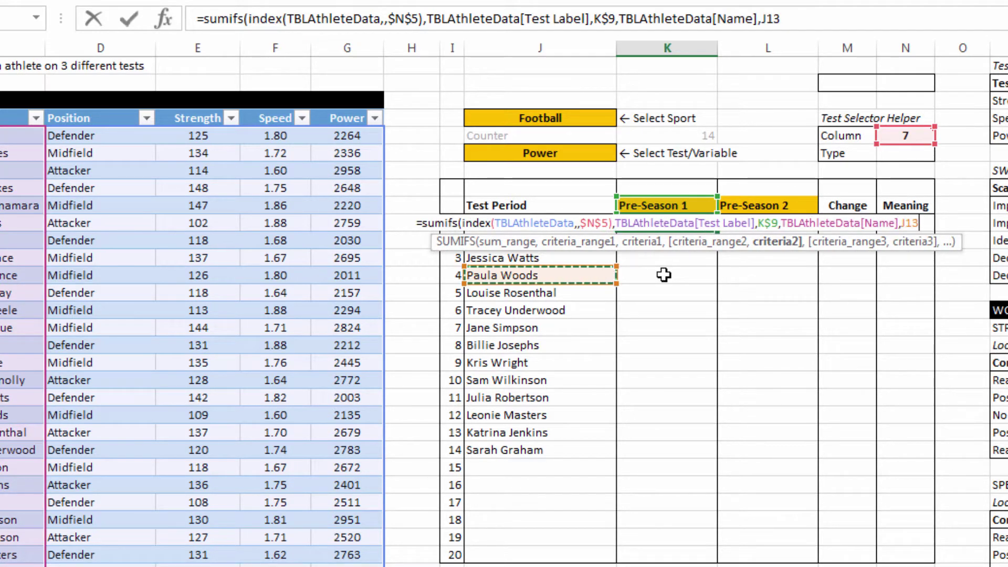
key("Up")
key("Up")
key("Up")
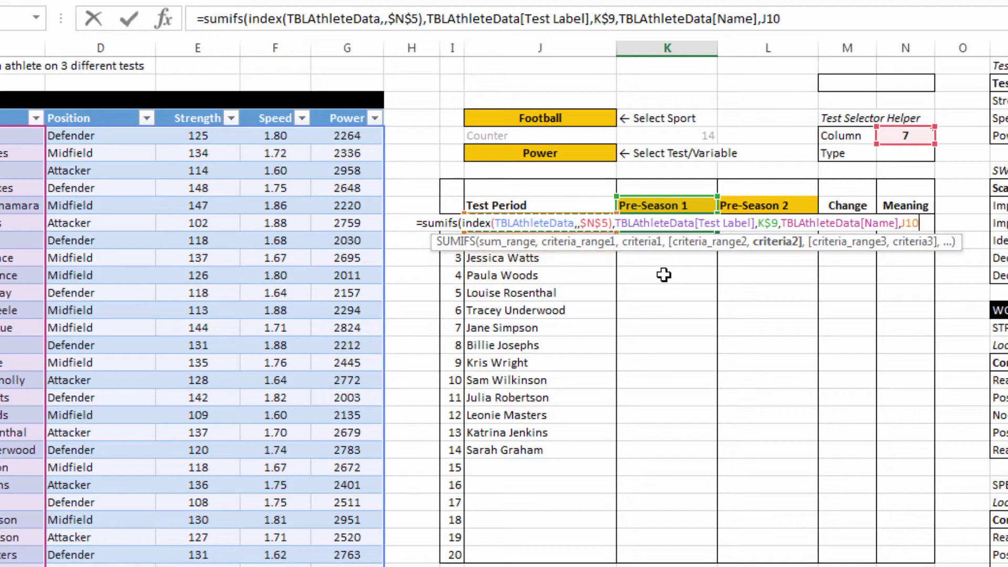
key("F4")
key("F4")
key("F4")
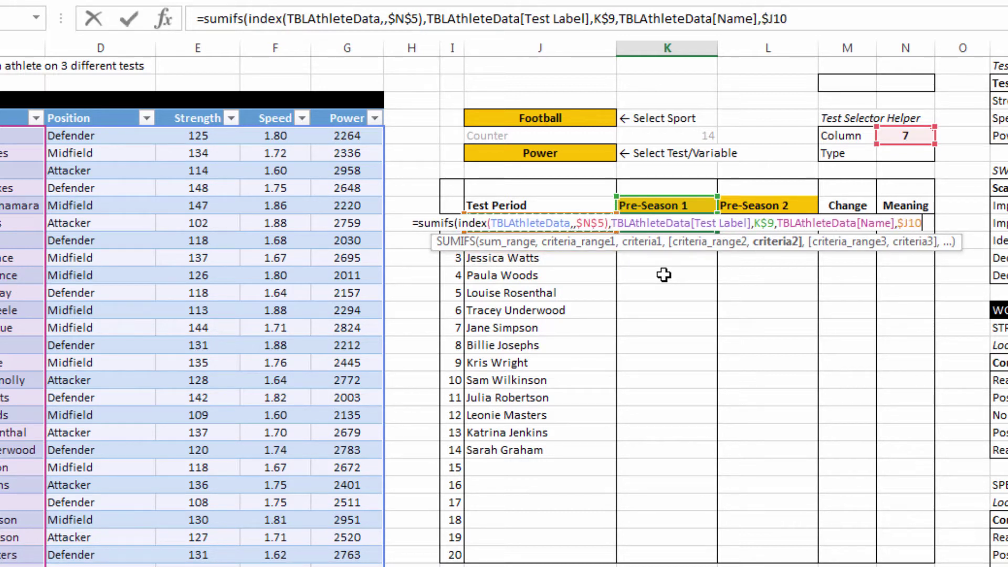
type(")")
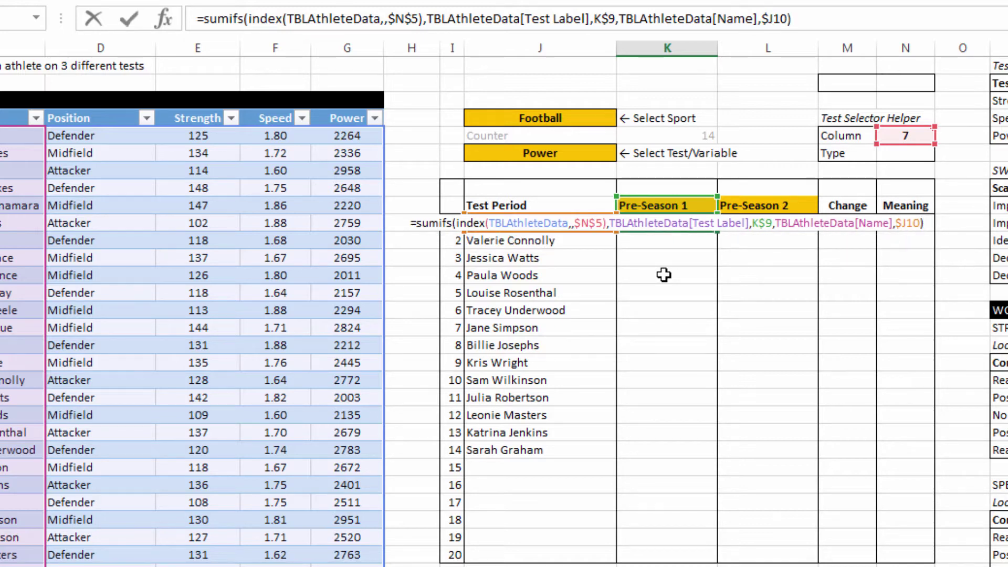
key("Return")
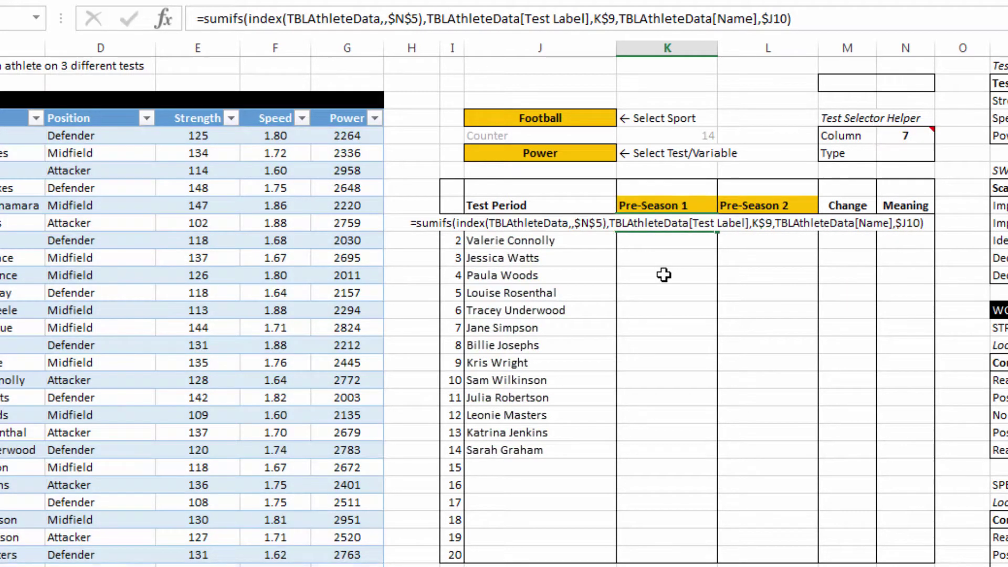
- Fill the Pre-Season 1 formula down all 20 rows and switch the test to Strength
left_click(681, 225)
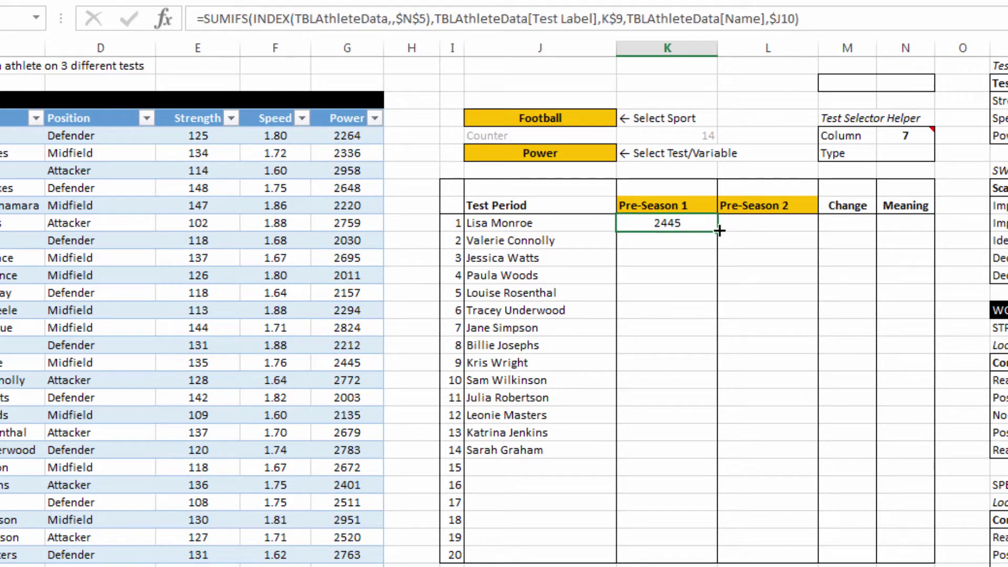
left_click_drag(718, 230, 701, 556)
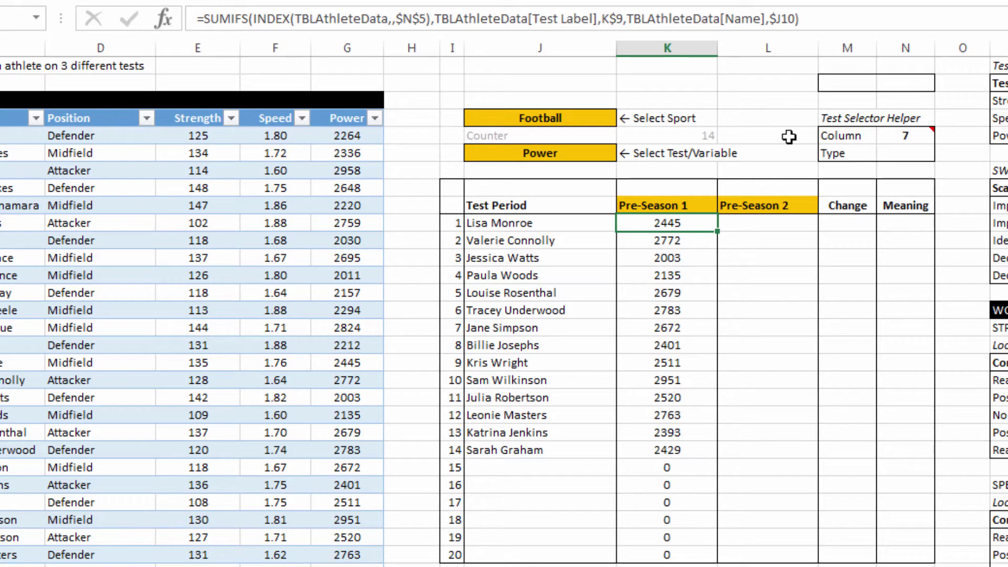
left_click(596, 156)
left_click(624, 154)
left_click(605, 167)
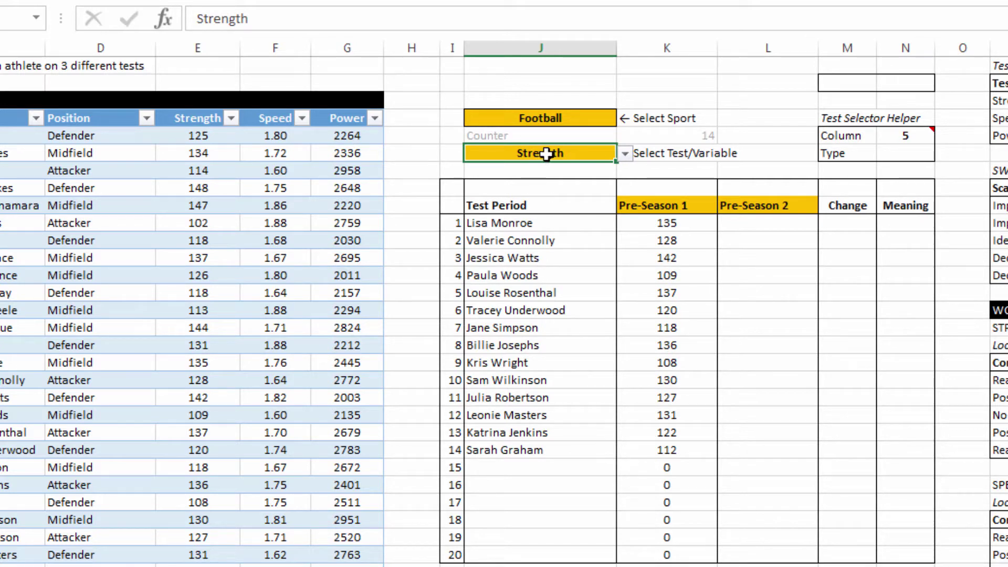
- Switch the dashboard sport to Hockey
left_click(578, 119)
left_click(624, 119)
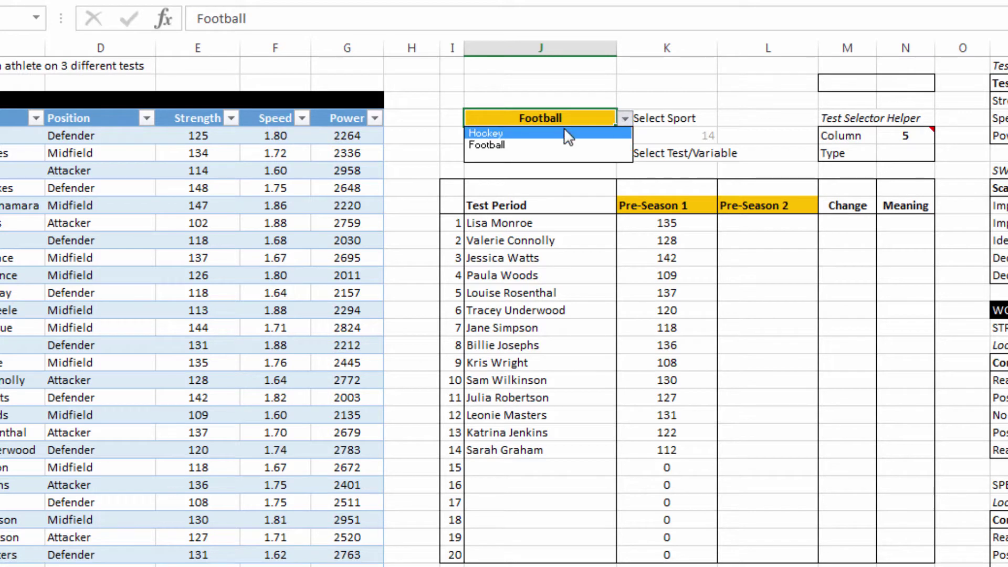
left_click(564, 132)
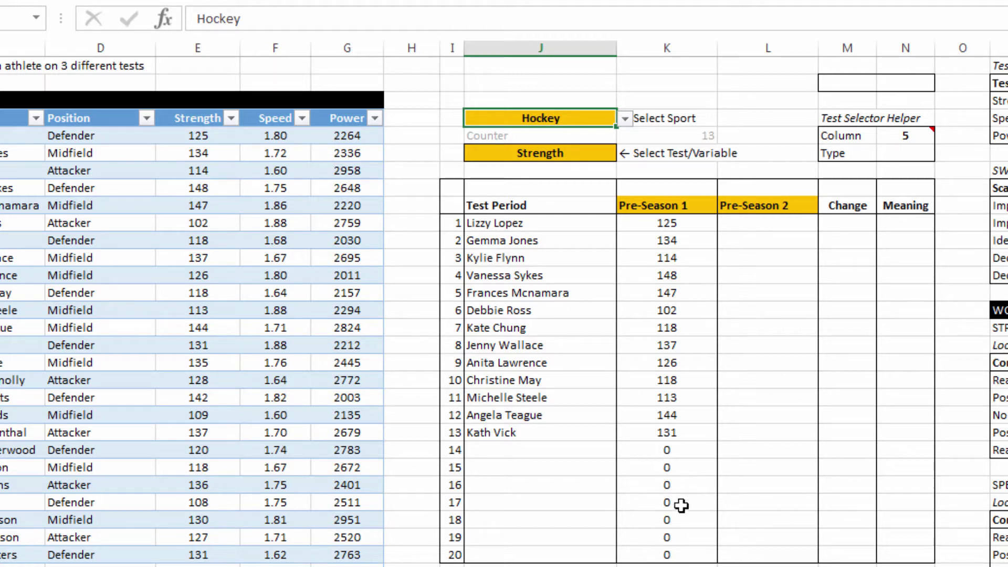
- Wrap K10's lookup in IF(I10>$K$5,"",...) so rows beyond the athlete count stay blank
left_click(682, 231)
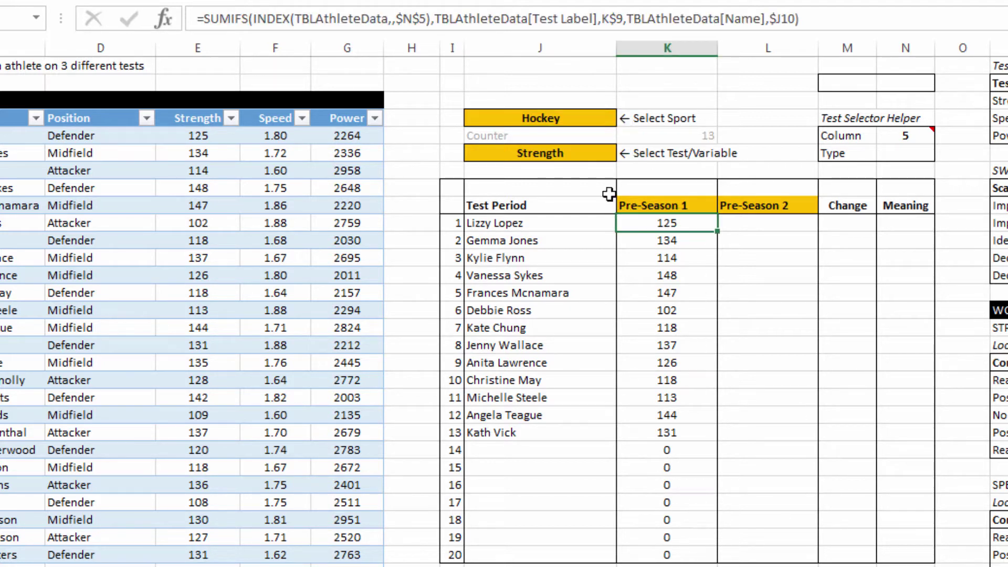
left_click(204, 19)
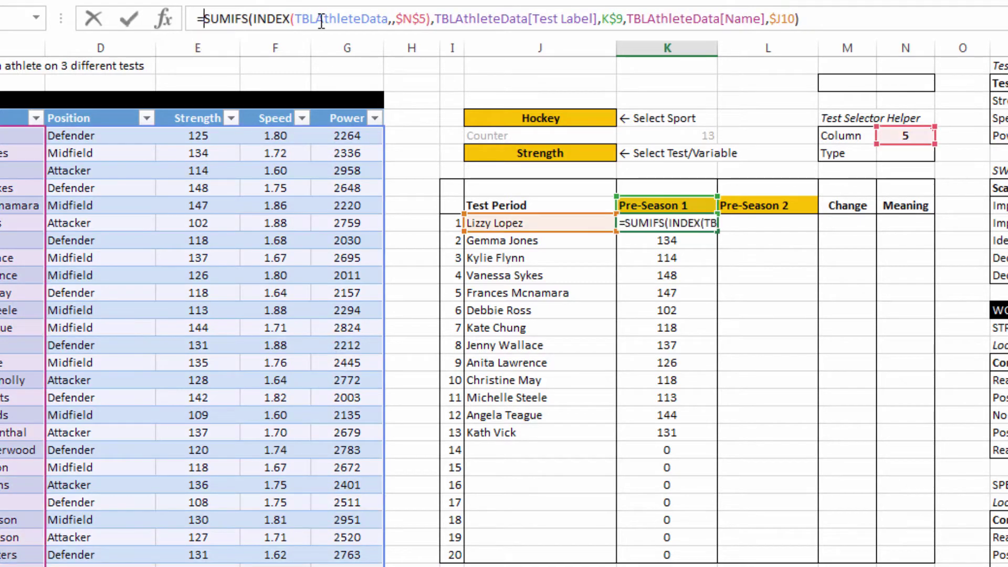
type("if(")
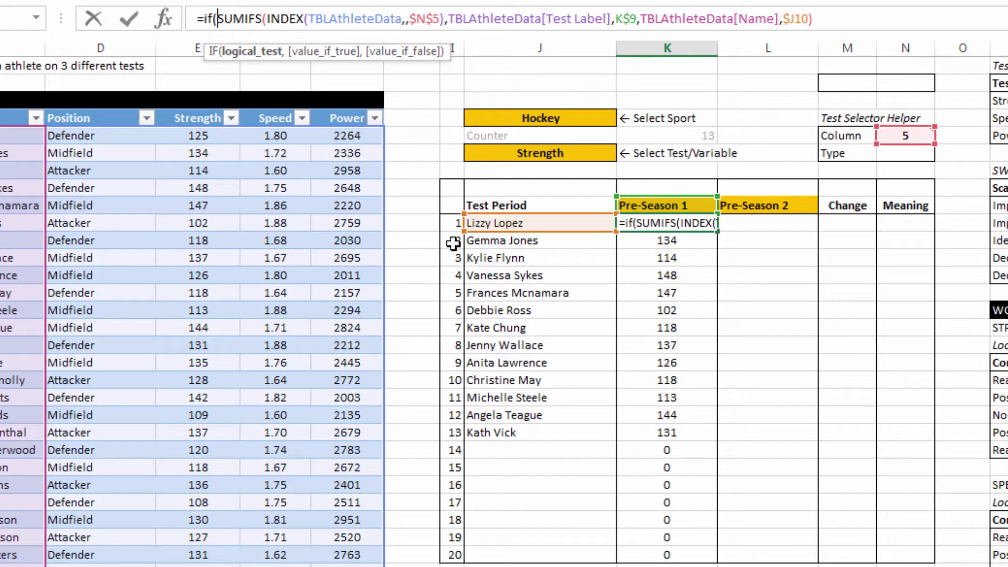
left_click(452, 225)
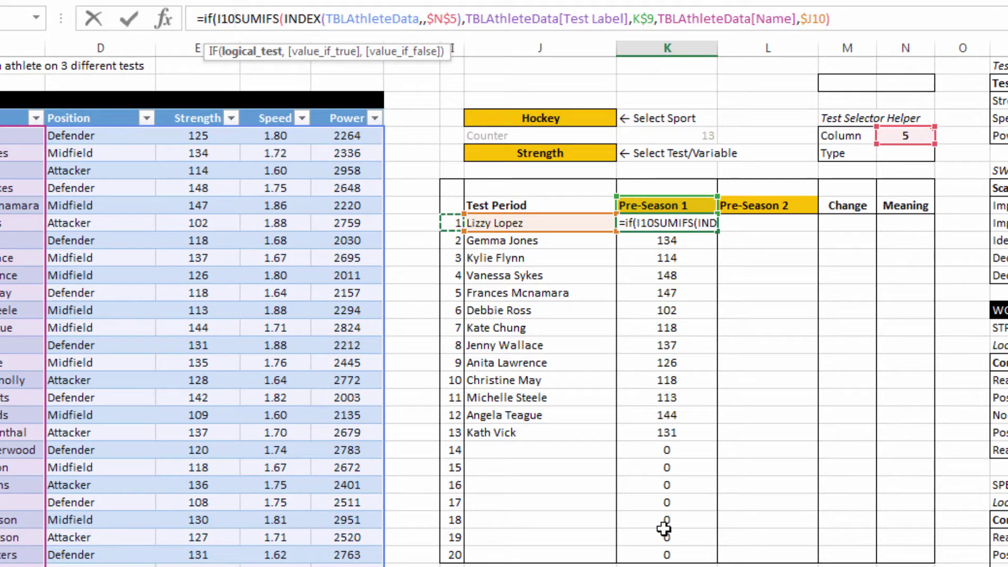
type(">")
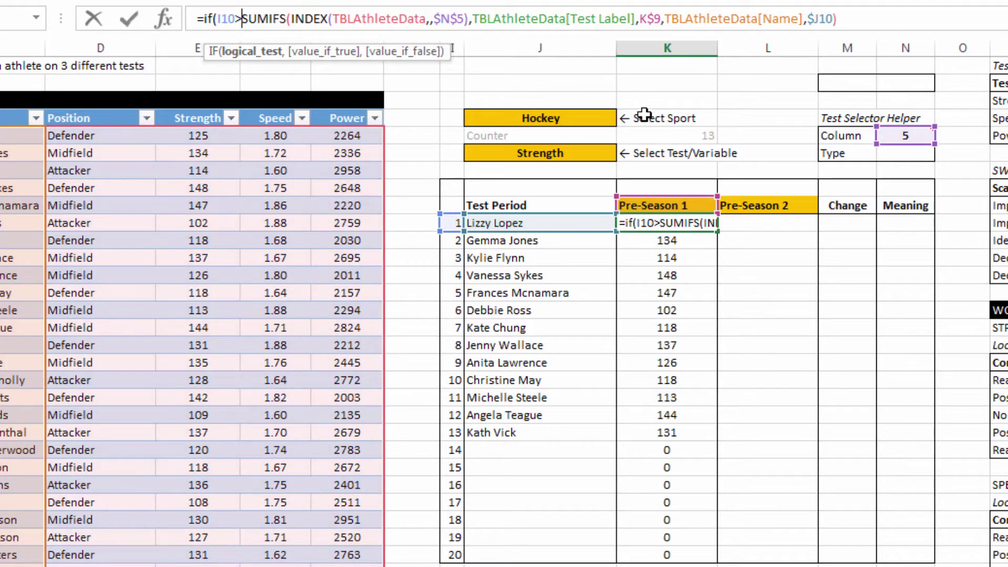
left_click(655, 132)
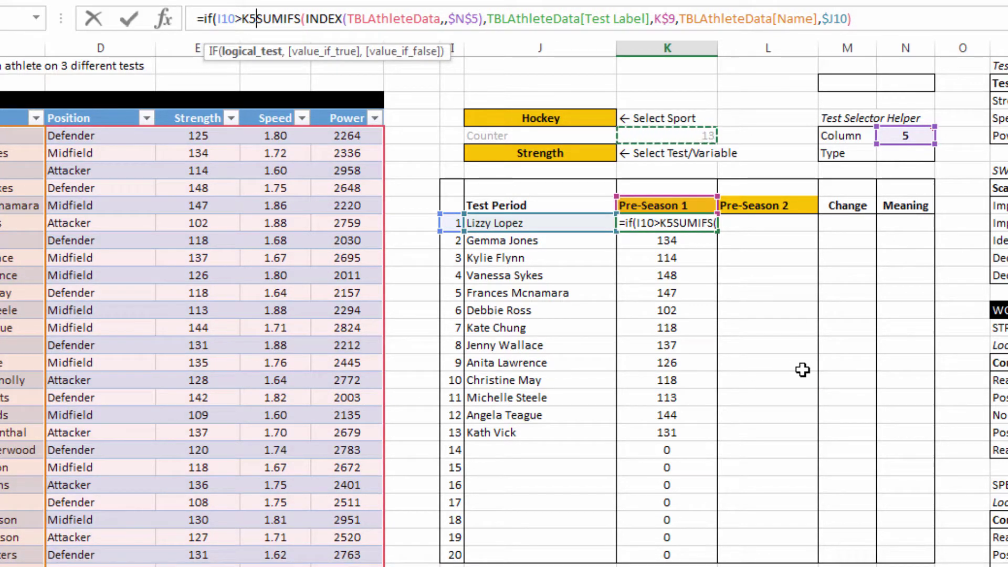
key("F4")
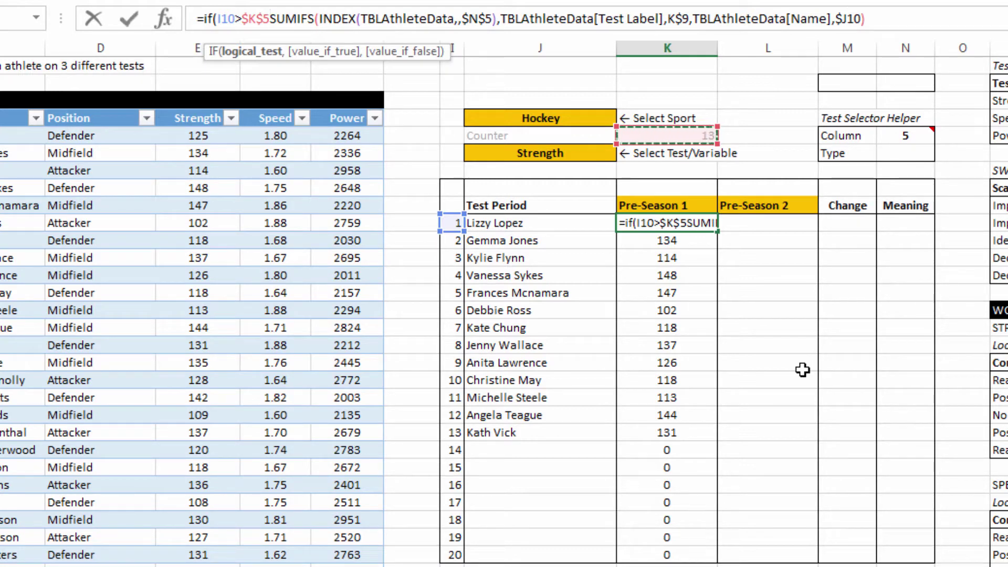
type(",")
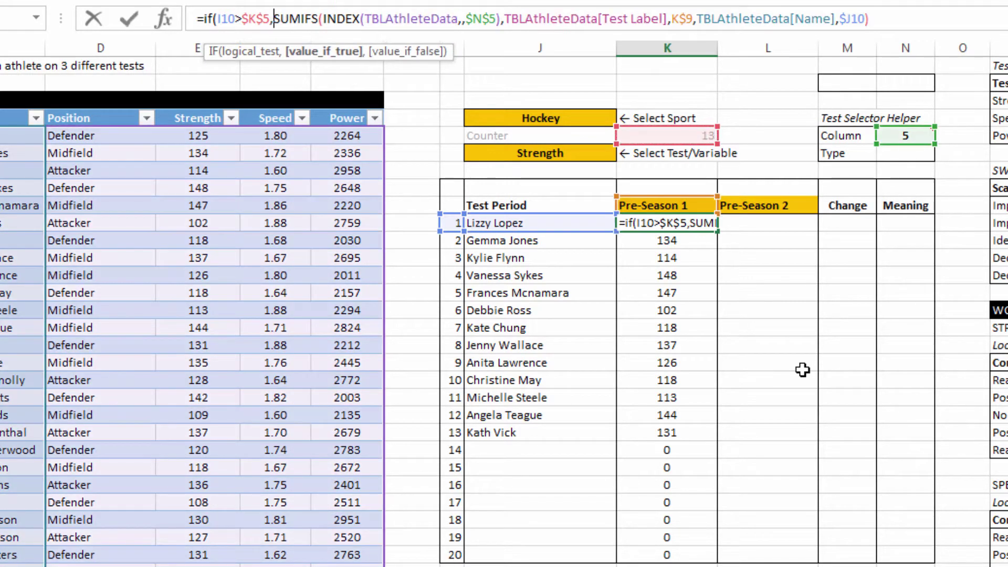
type("\"\",")
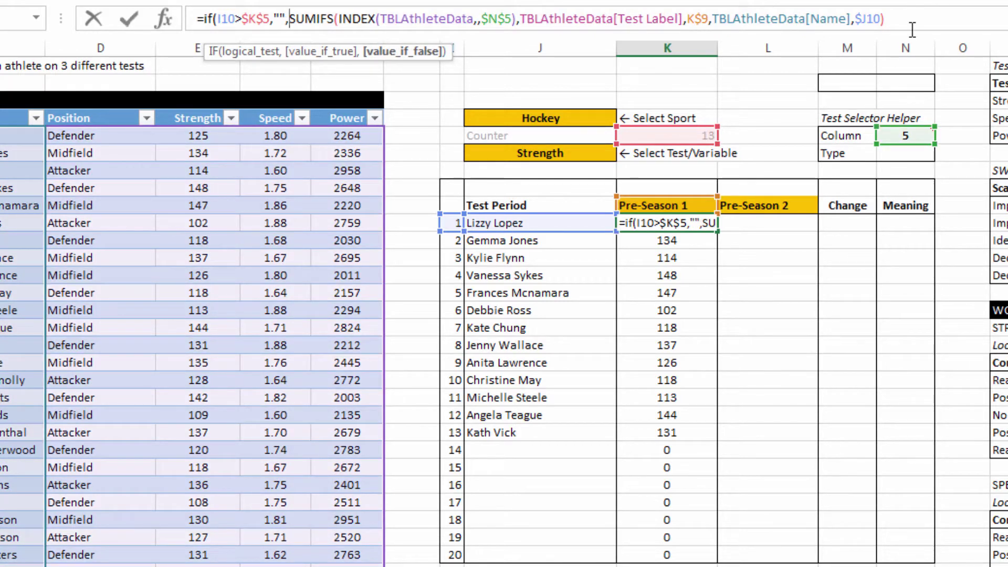
type(")")
key("Return")
- Fill the IF formula down column K and copy K10's formula text
key("Up")
key("ctrl+shift+Down")
left_click(79, 162)
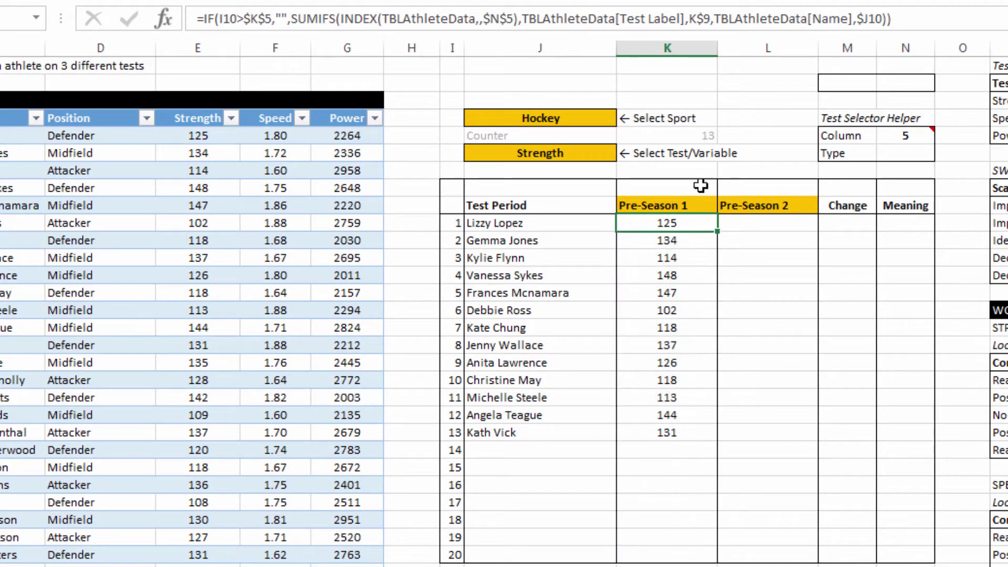
left_click_drag(895, 20, 196, 19)
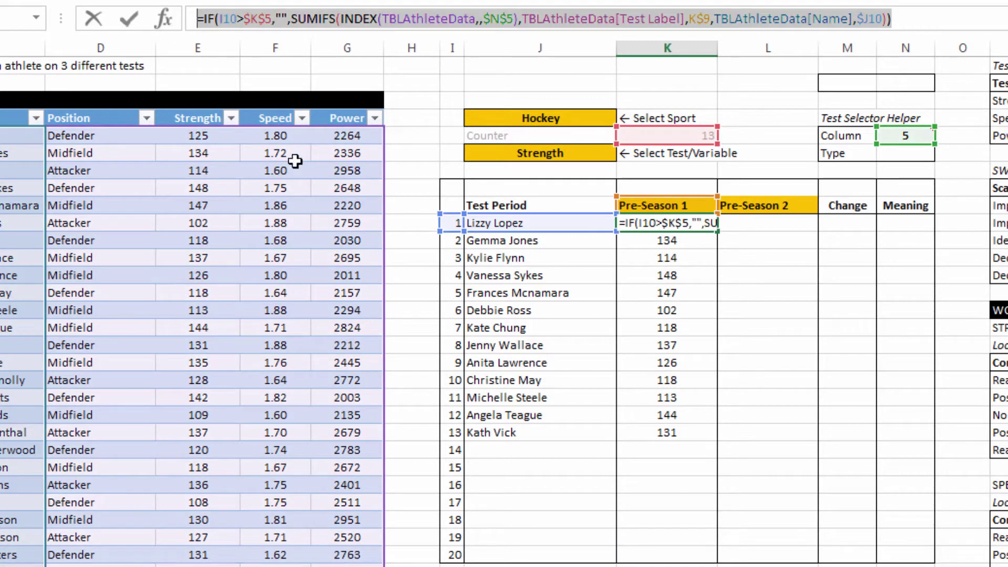
key("ctrl+c")
key("Escape")
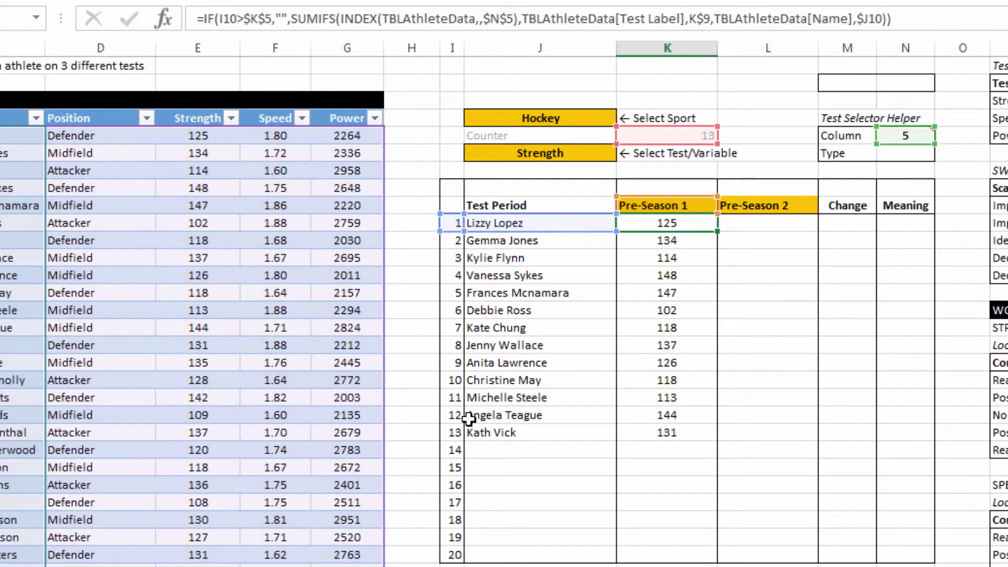
- Paste K10's formula into L10 with the period reference changed to L$9
left_click(735, 228)
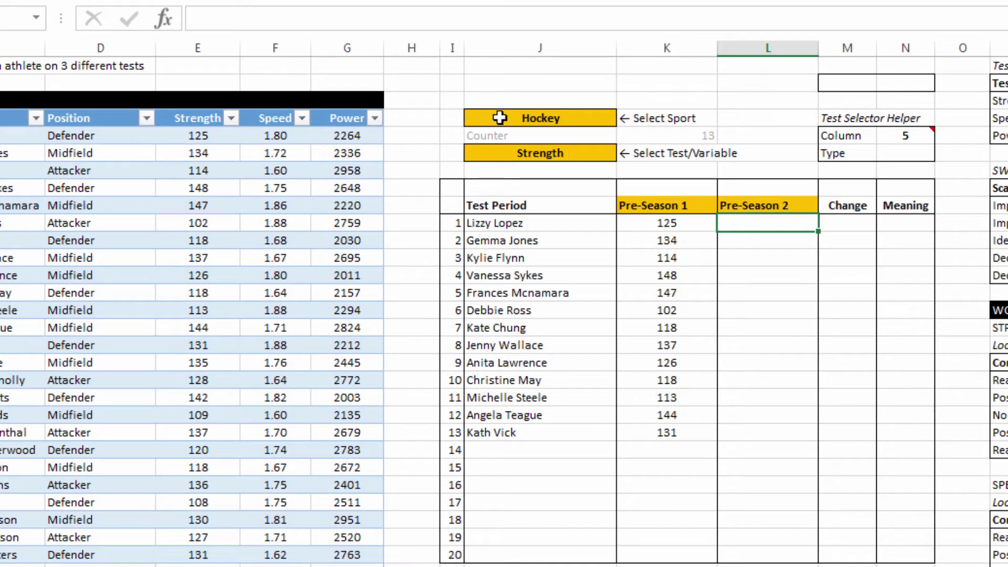
left_click(208, 24)
key("ctrl+v")
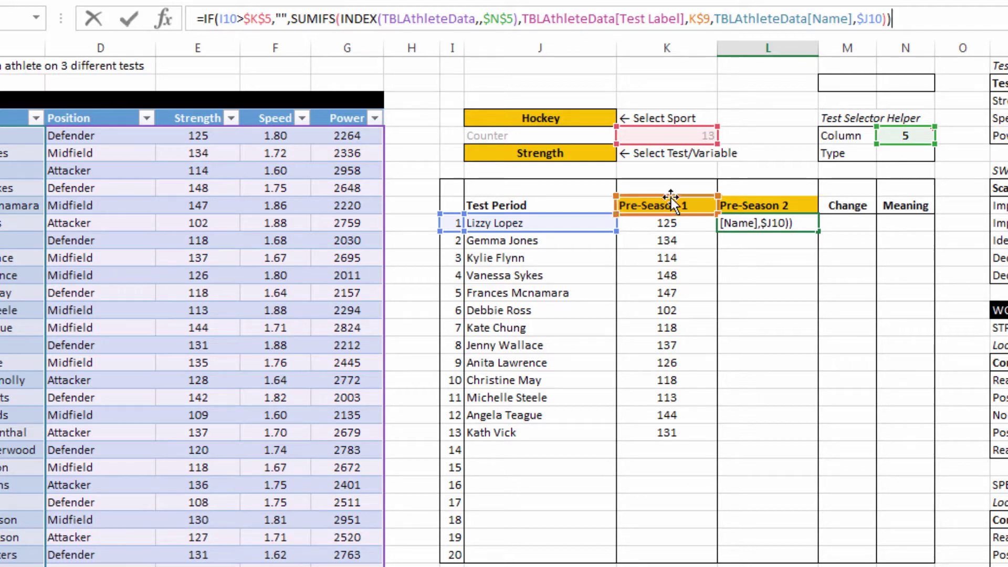
left_click_drag(671, 197, 769, 201)
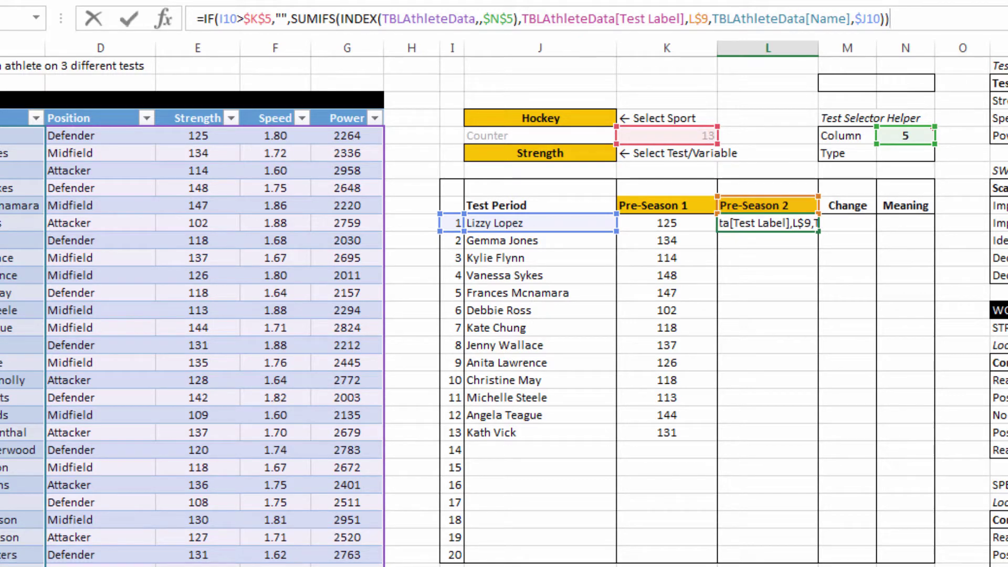
key("Return")
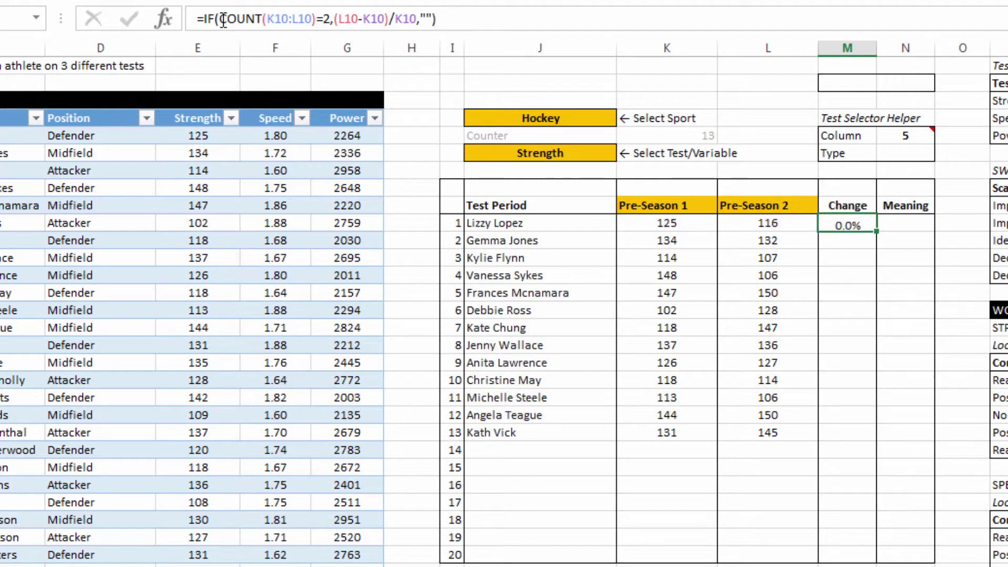
- Commit the percentage-change formula in M10 and fill it down column M
key("Return")
left_click(849, 223)
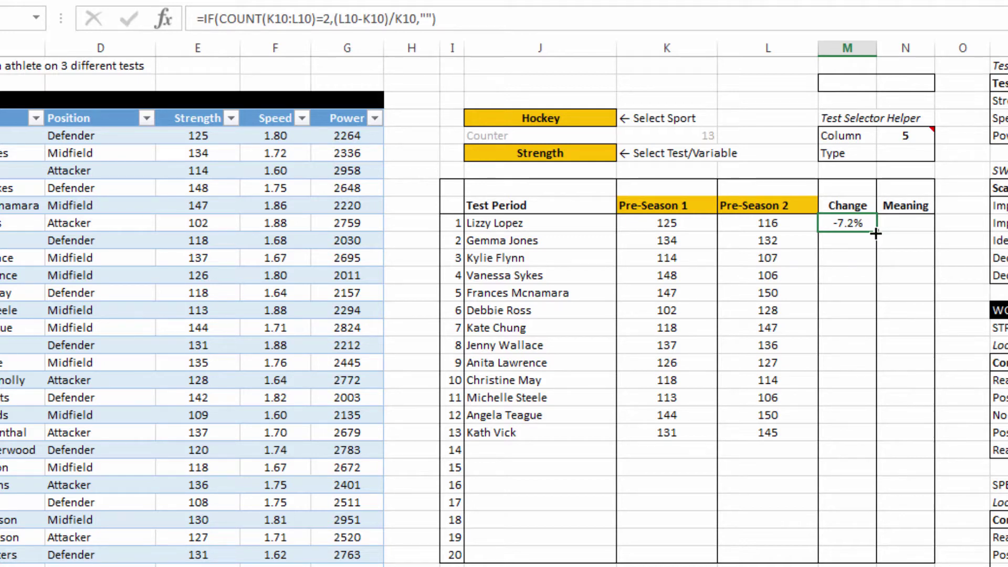
double_click(874, 233)
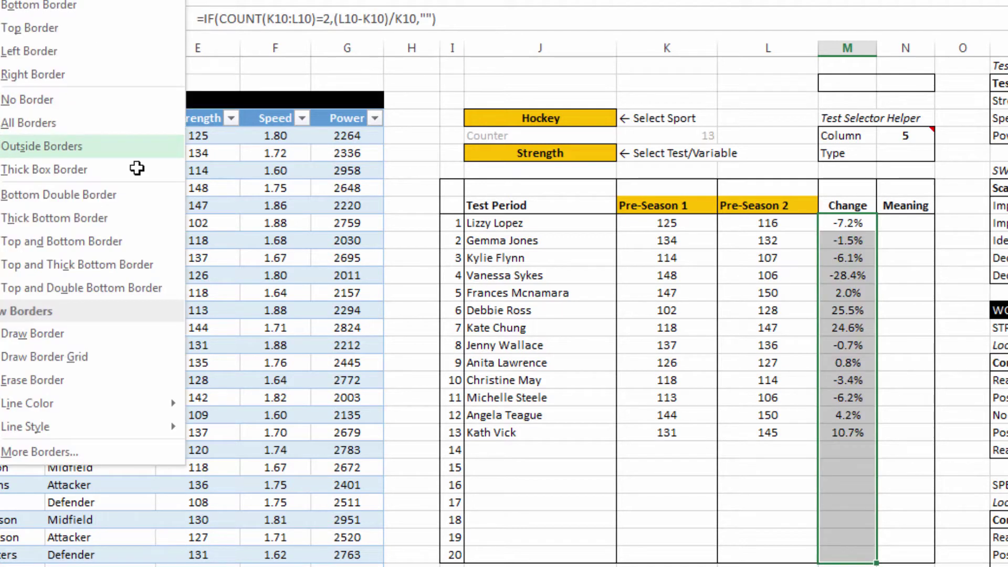
left_click(136, 146)
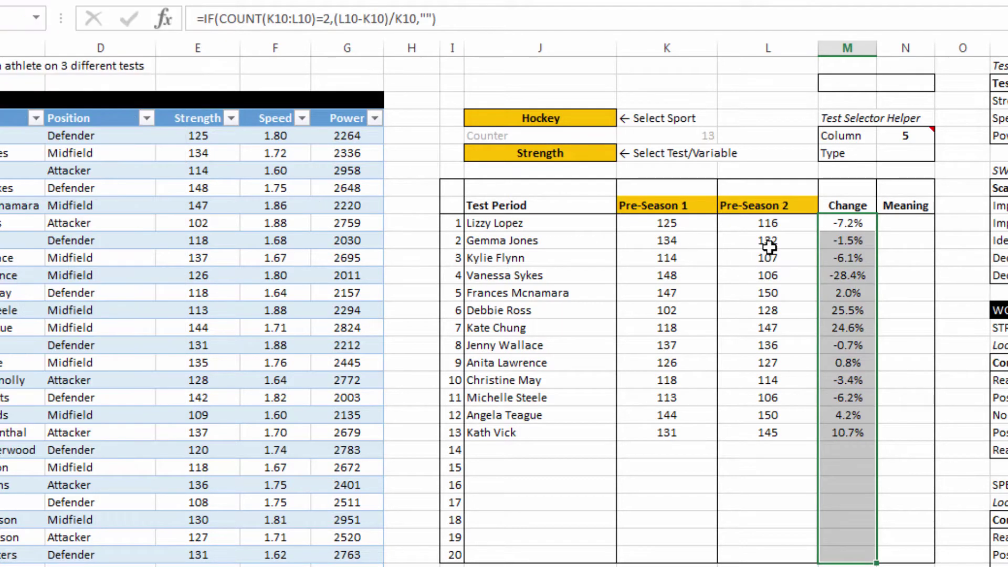
left_click(856, 222)
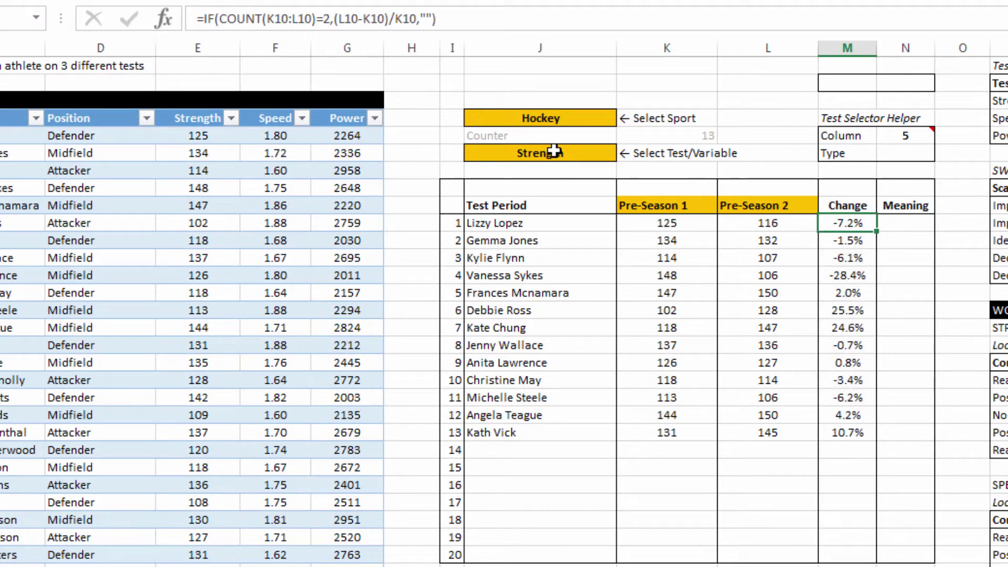
- Set the dashboard to Football Speed, comparing Pre-Season 1 against Pre-Season 3
left_click(572, 153)
left_click(625, 154)
left_click(535, 177)
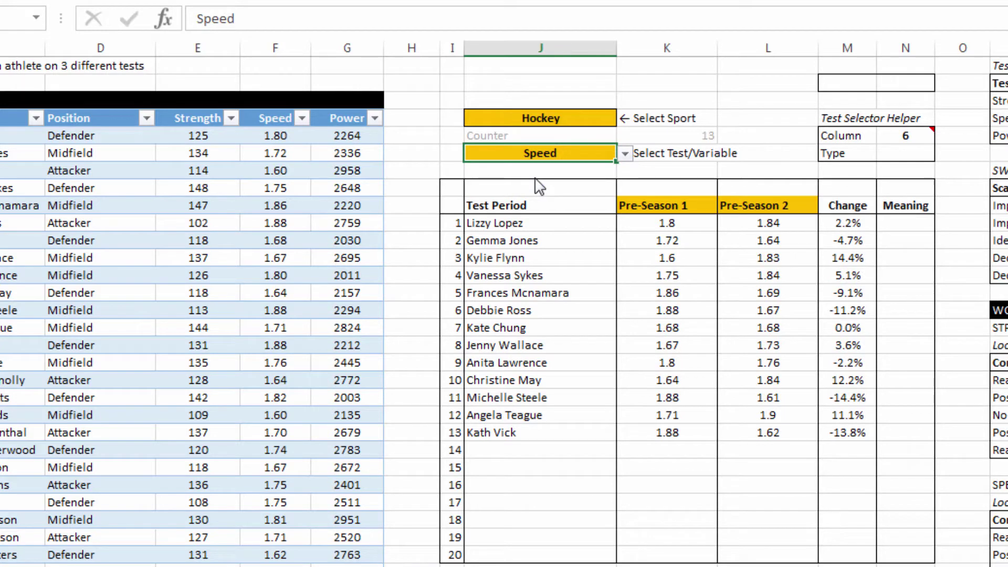
left_click(551, 116)
left_click(624, 119)
left_click(563, 145)
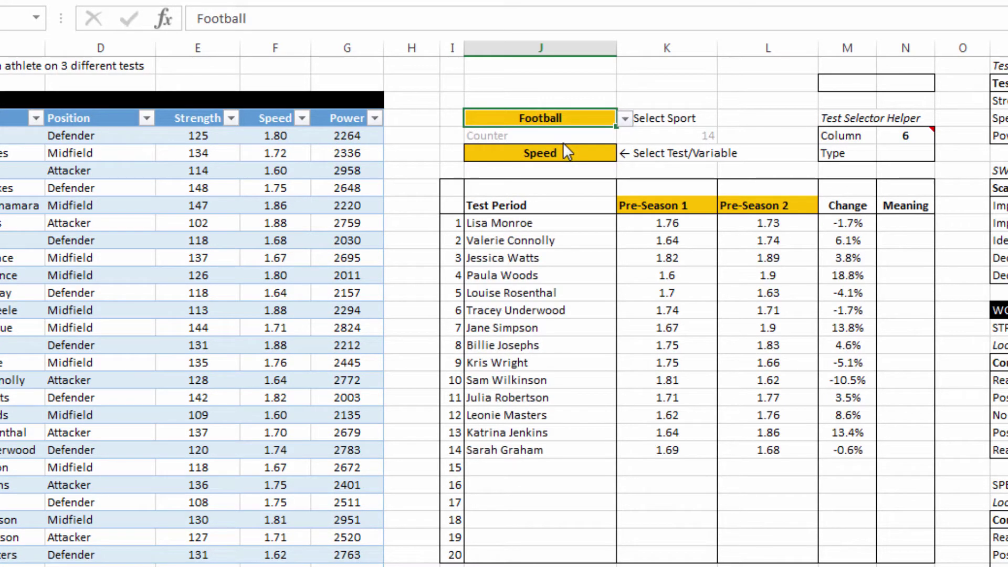
left_click(756, 205)
left_click(827, 206)
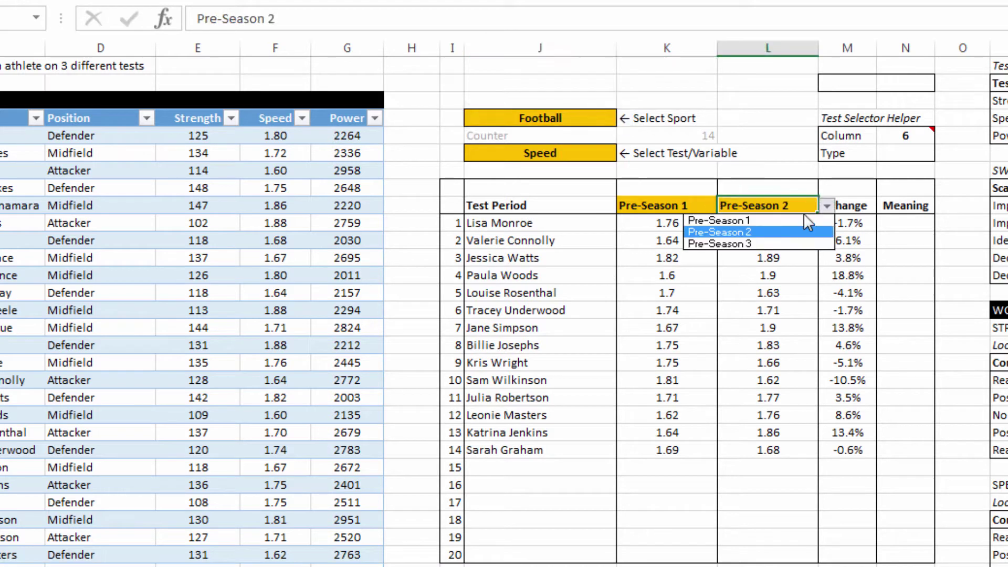
left_click(744, 243)
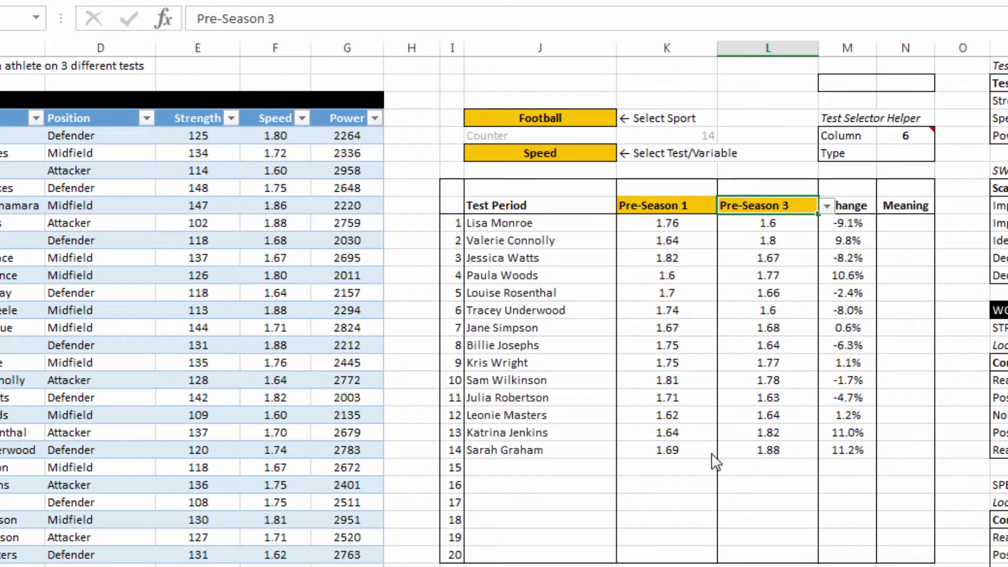
- Check the Pre-Season 3 lookup formula and the Speed test selection
left_click(781, 260)
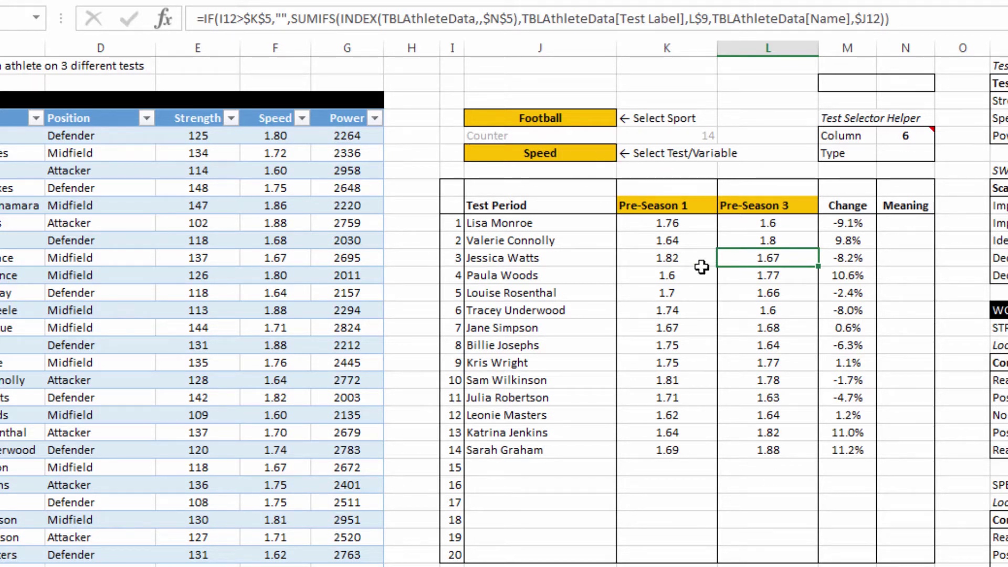
left_click(576, 154)
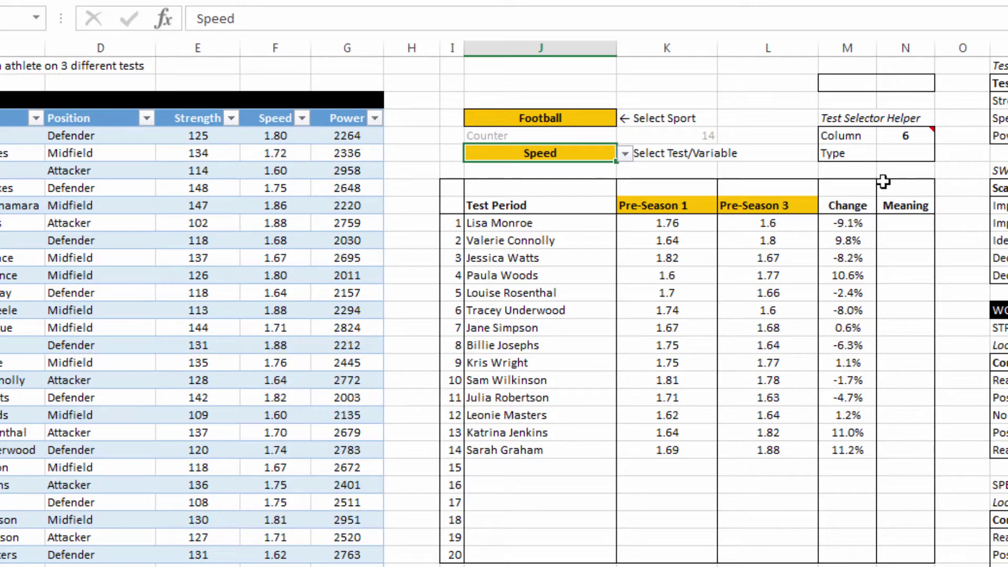
left_click(915, 226)
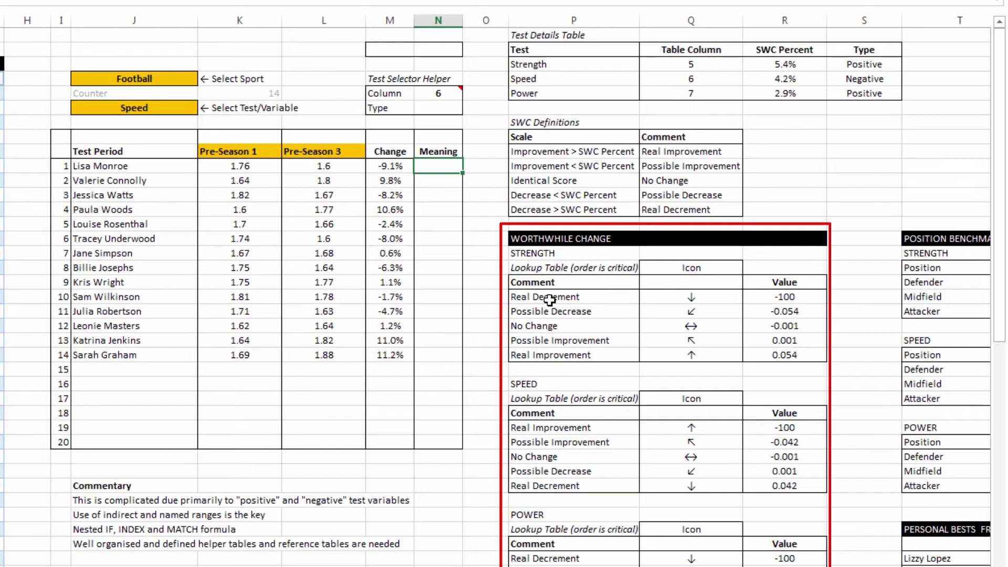
left_click_drag(578, 298, 789, 354)
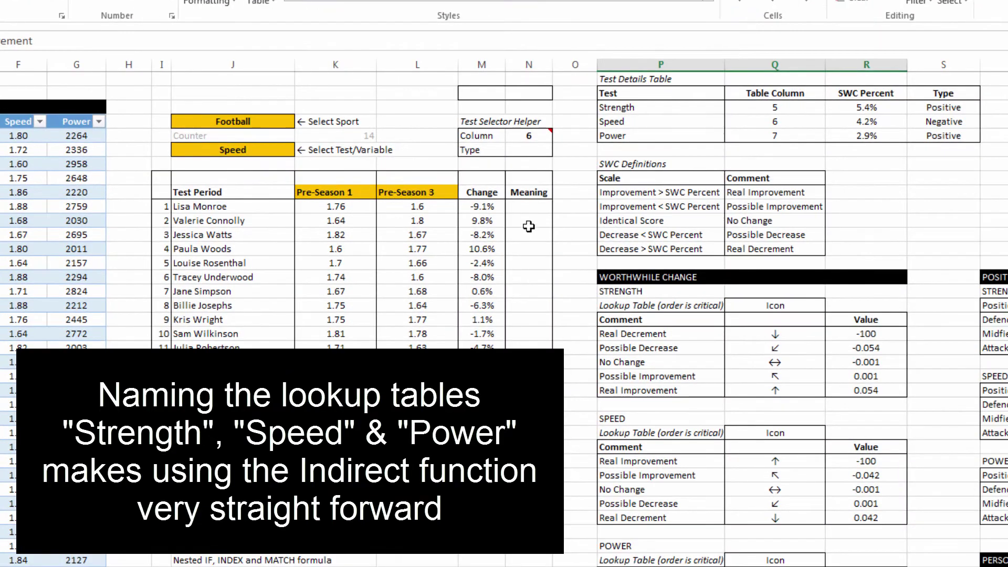
left_click(528, 206)
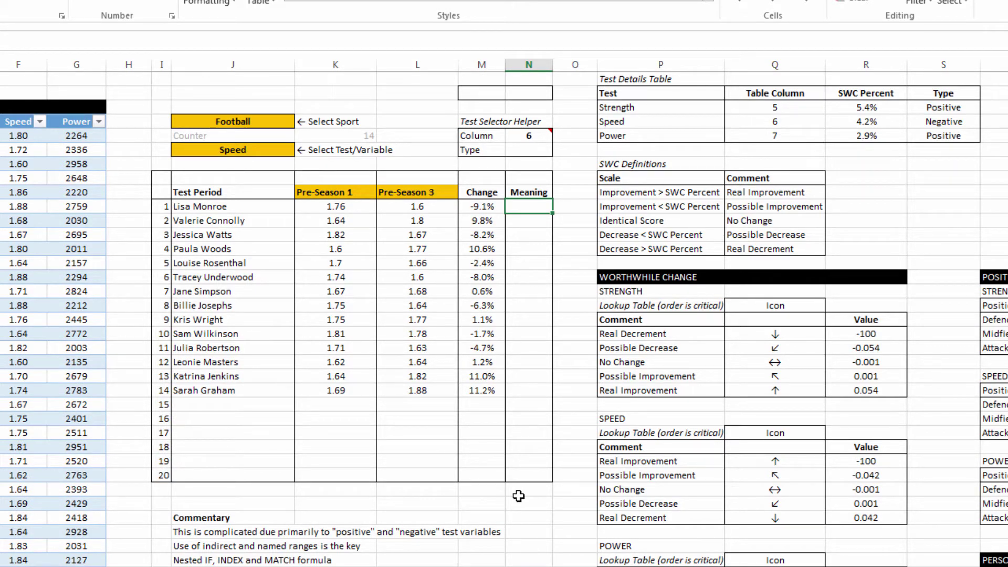
- Select the Speed test selector cell J6
left_click(193, 153)
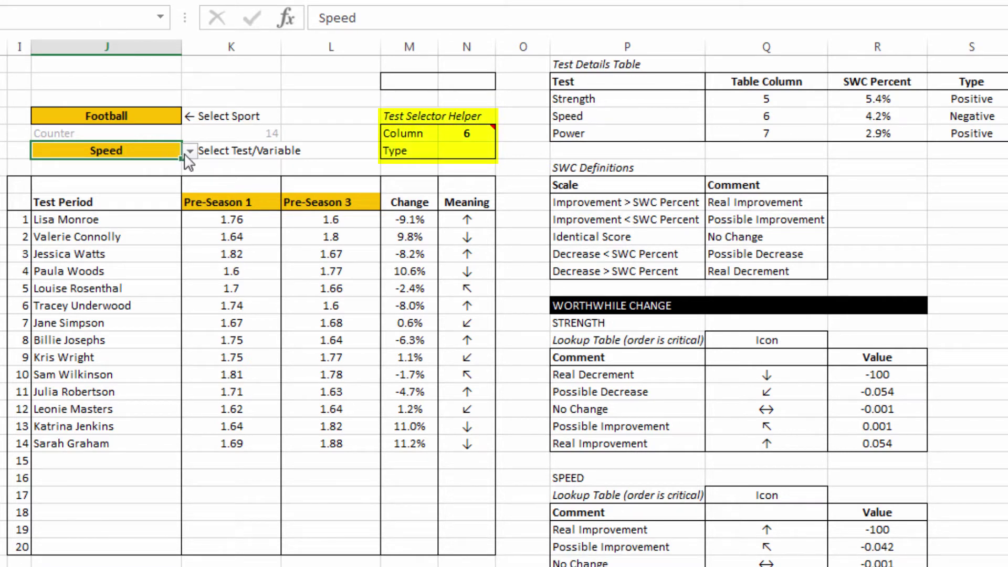
- Enter =INDEX($S$3:$S$5,MATCH($J$6,P3:P5,0)) in N6 so the Type reads Negative for Speed
left_click(480, 151)
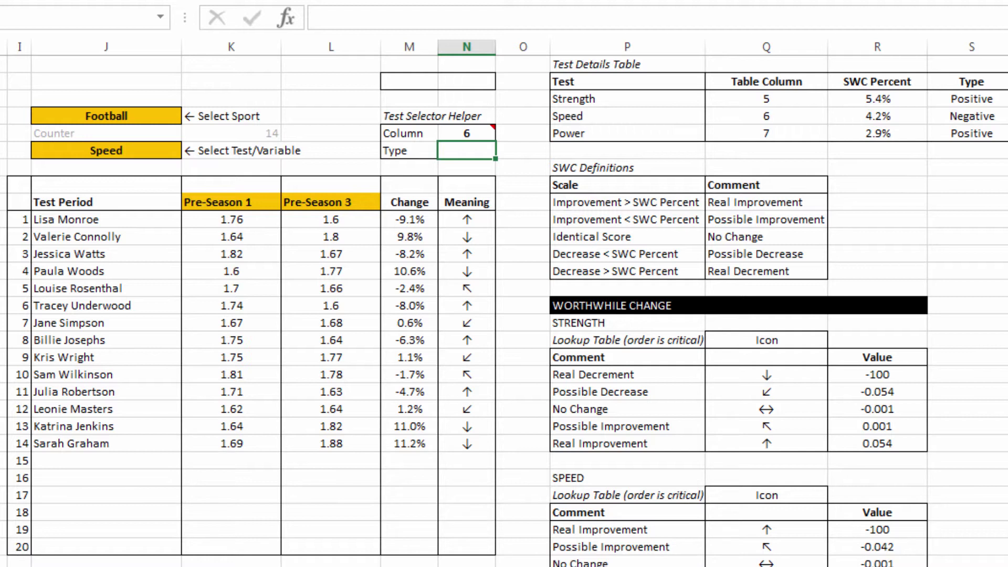
type("=index(")
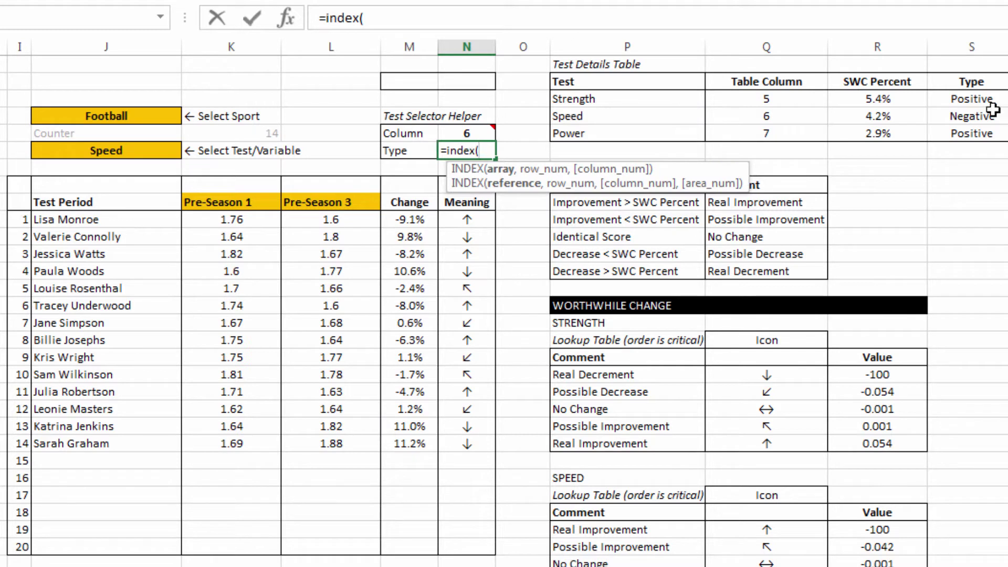
left_click_drag(990, 101, 996, 133)
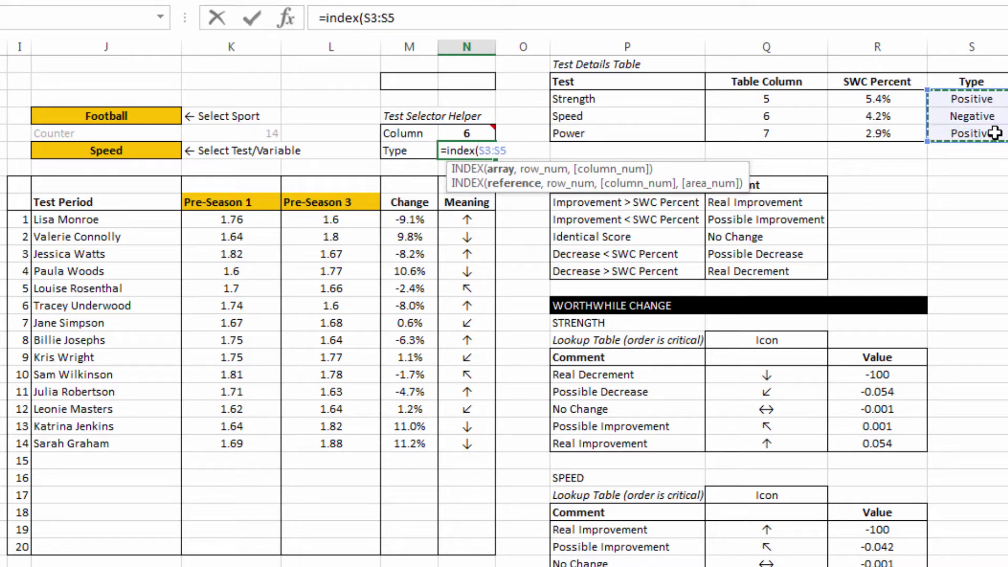
key("F4")
type(",")
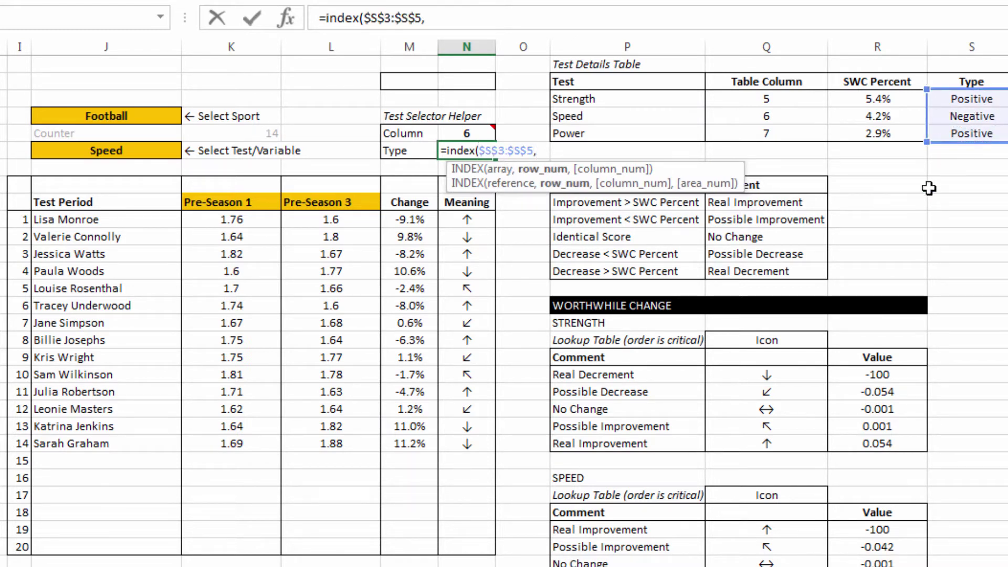
type("match(")
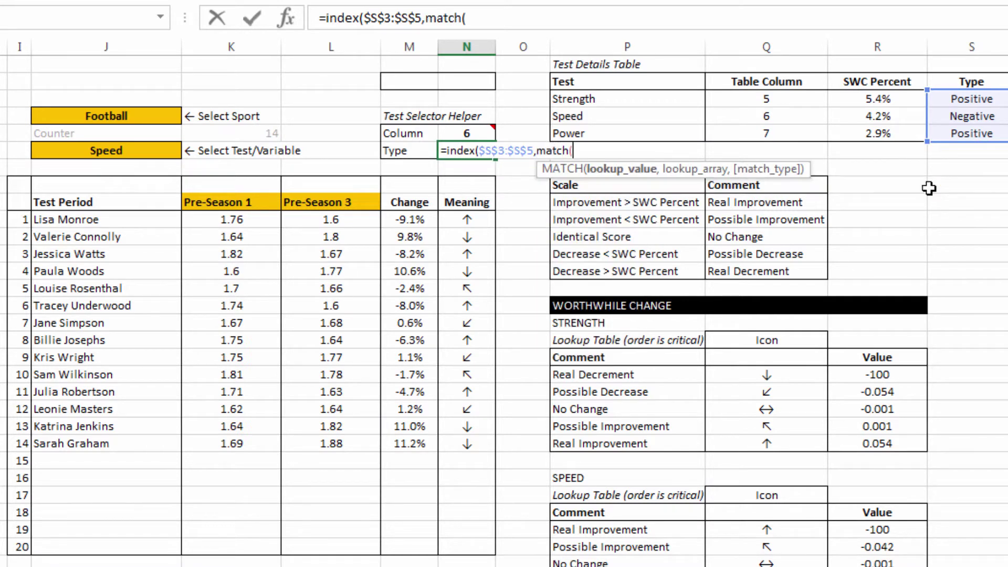
left_click(63, 150)
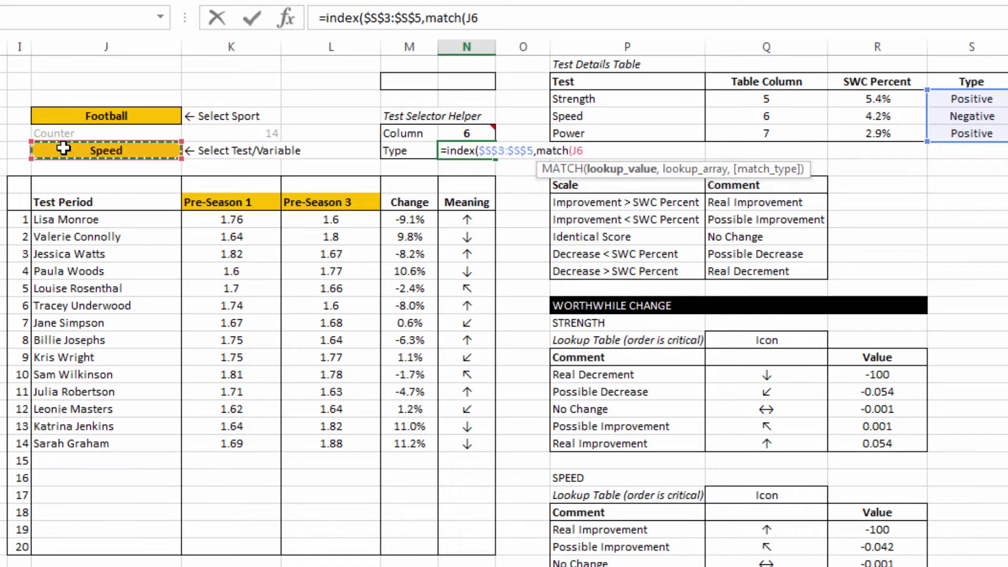
key("F4")
type(",")
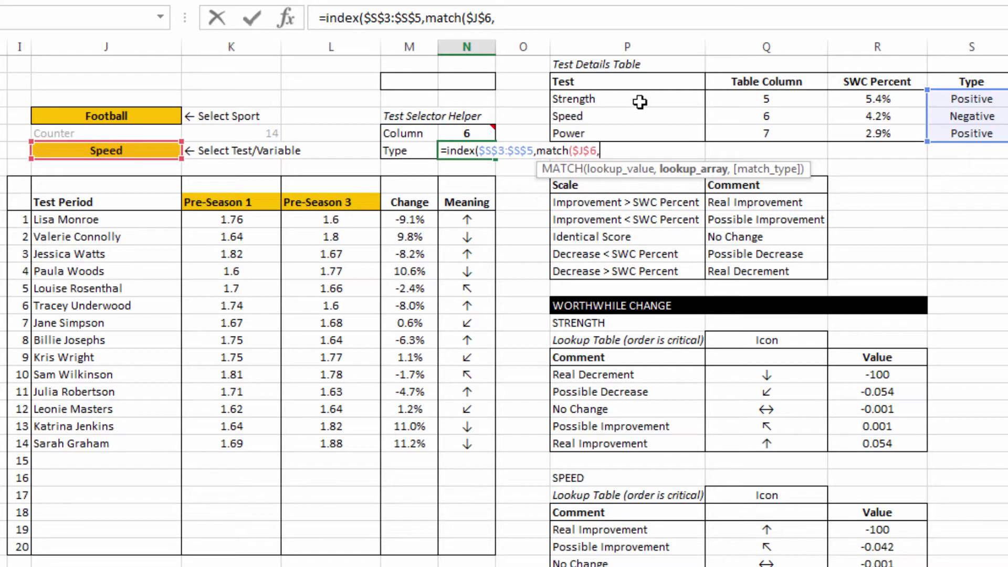
left_click_drag(636, 99, 641, 135)
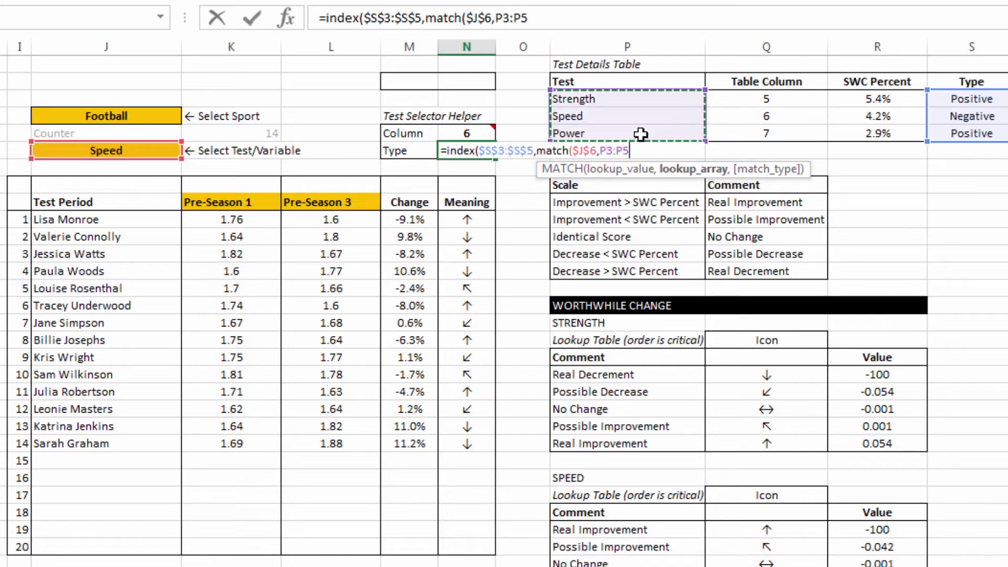
type("0))")
key("Return")
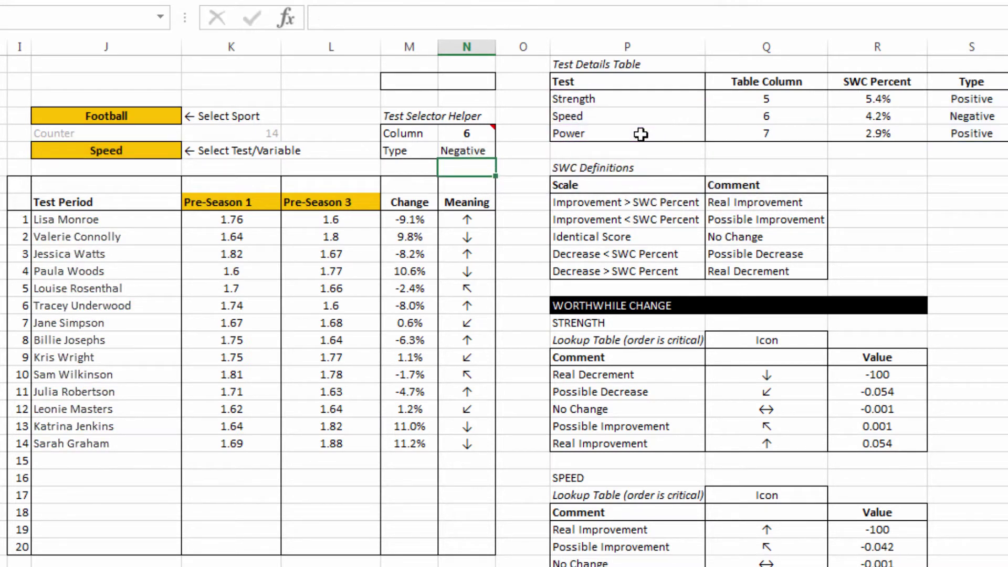
left_click(122, 156)
- Pick Strength in the J6 test dropdown, then review the benchmark, personal best and helper tables
left_click(189, 150)
left_click(147, 166)
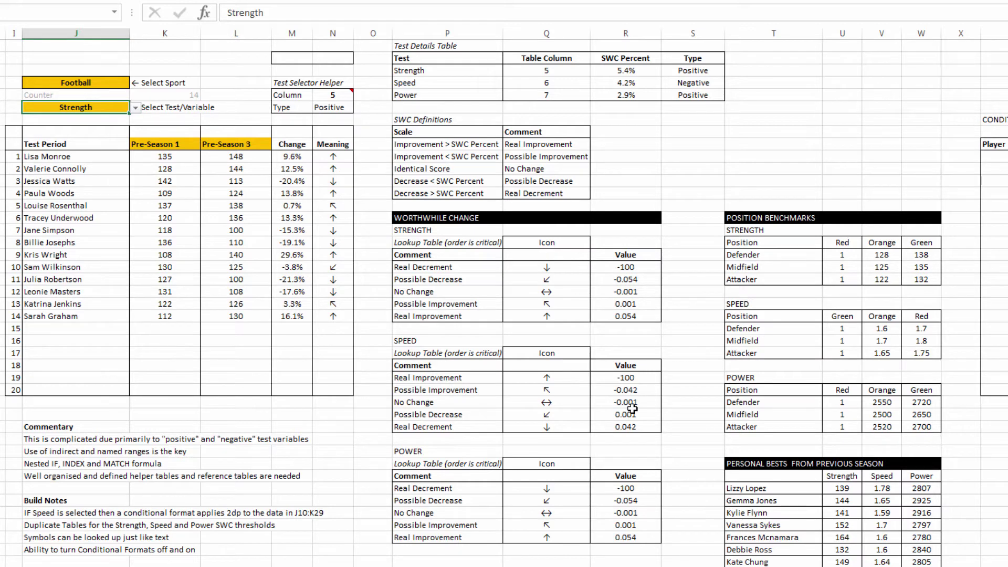
scroll(274, 340, "down", 4)
scroll(275, 339, "right", 5)
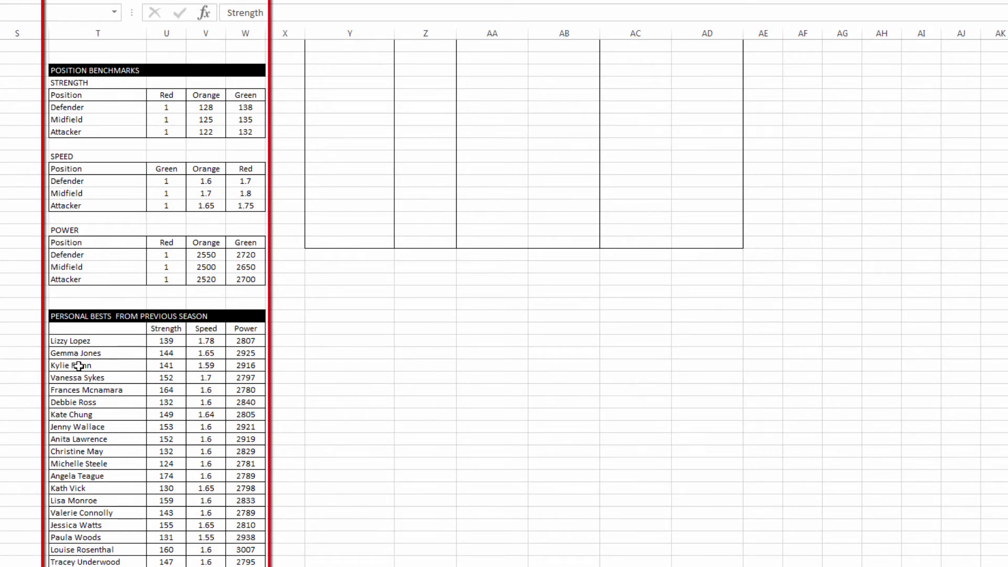
scroll(140, 351, "down", 4)
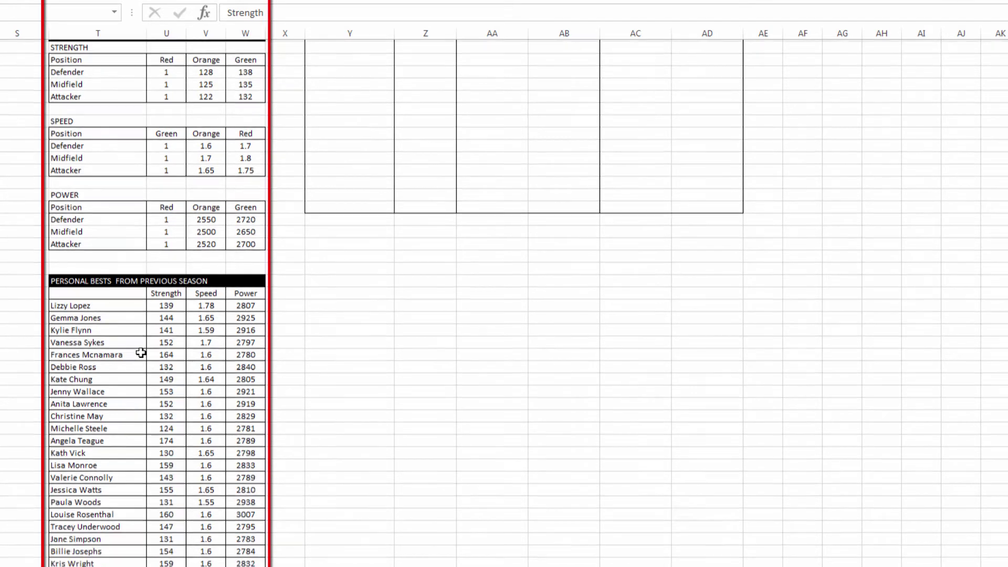
scroll(140, 352, "down", 2)
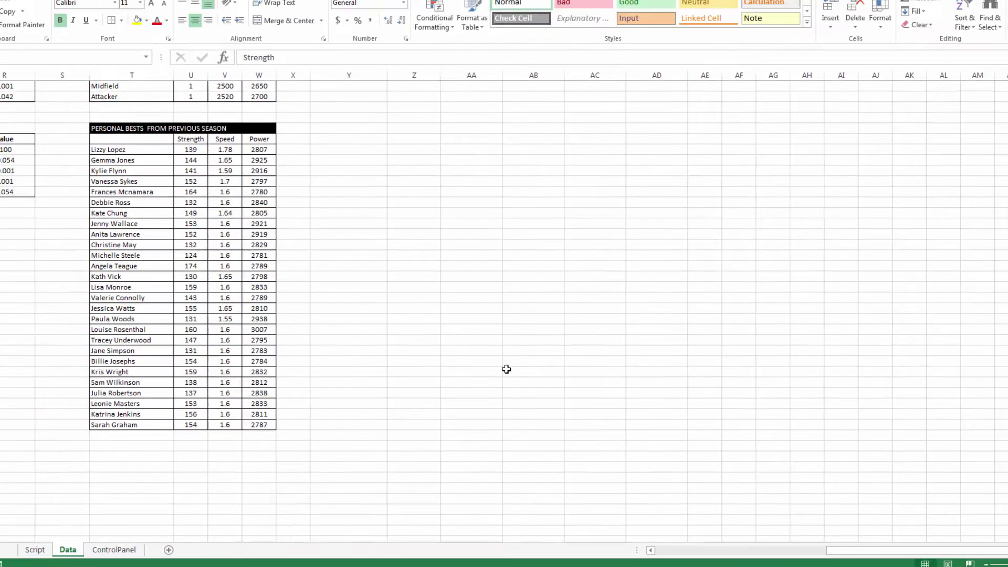
scroll(616, 529, "up", 10)
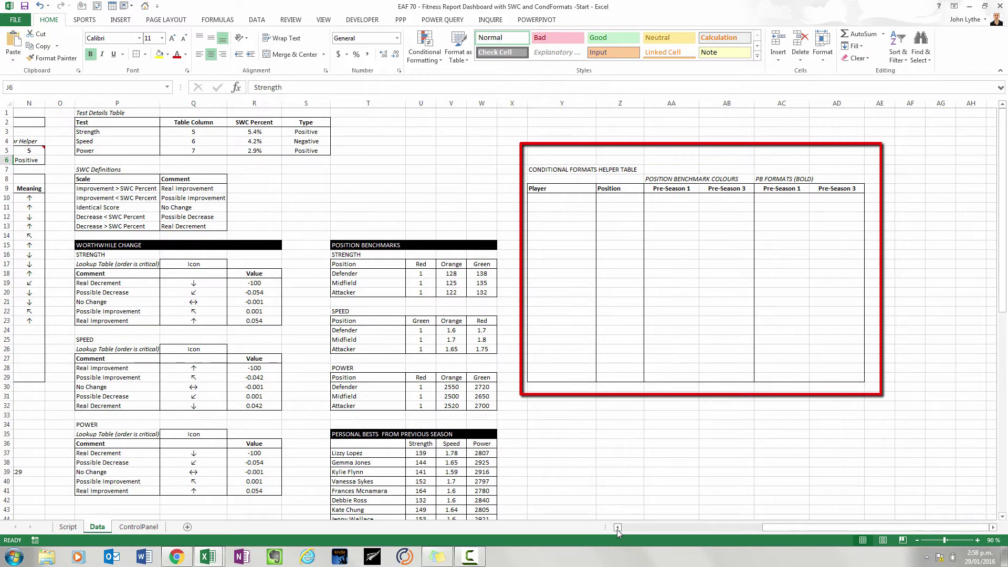
- Enter an =IF formula in Y10 referencing the first athlete's name in J10
left_click(617, 527)
left_click(617, 528)
left_click(617, 528)
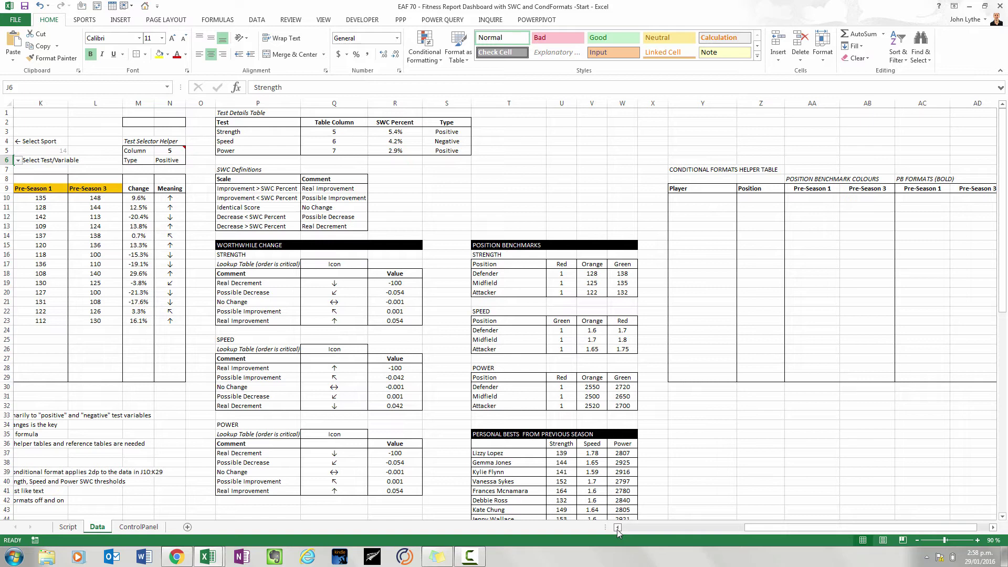
left_click(703, 201)
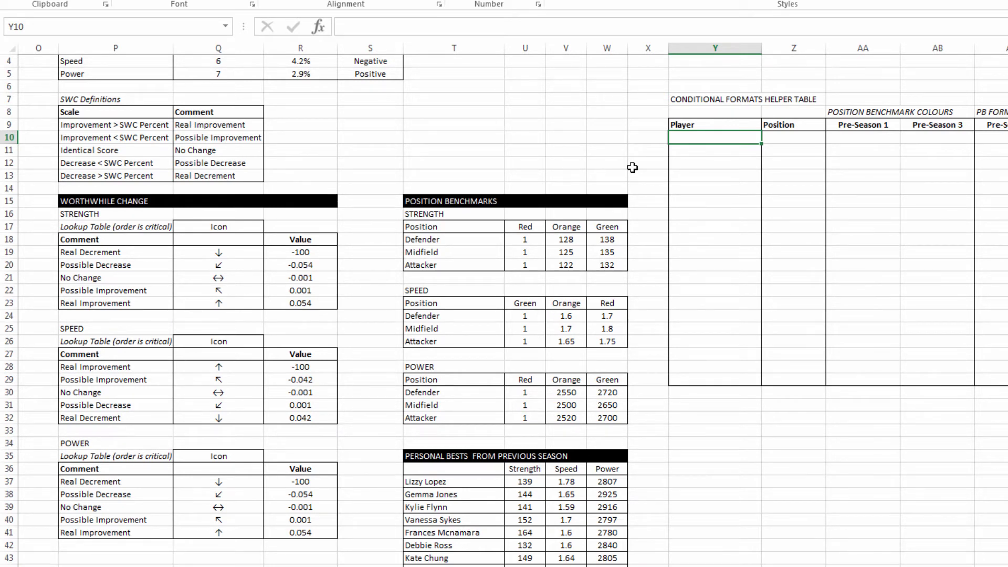
type("=if(")
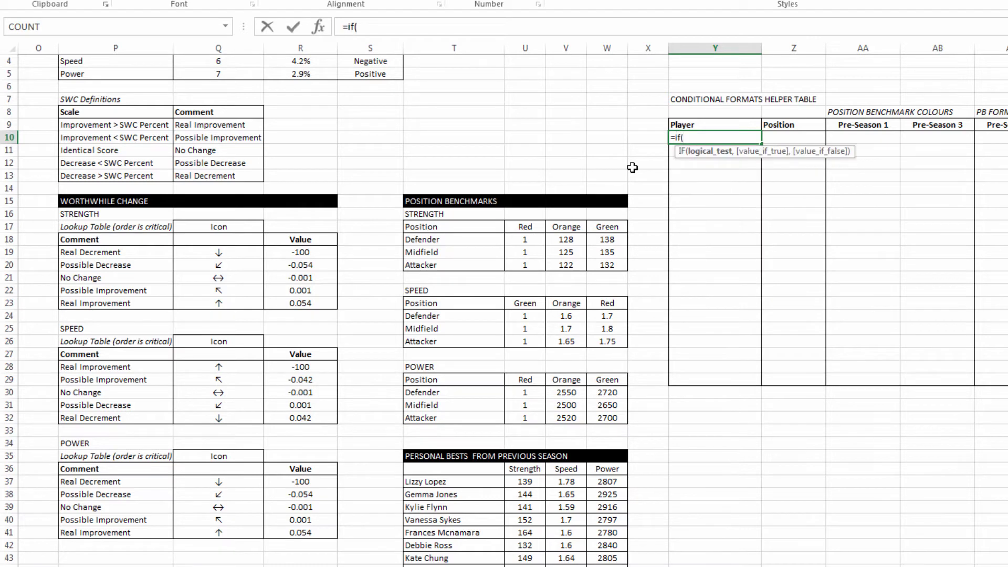
scroll(512, 304, "left", 10)
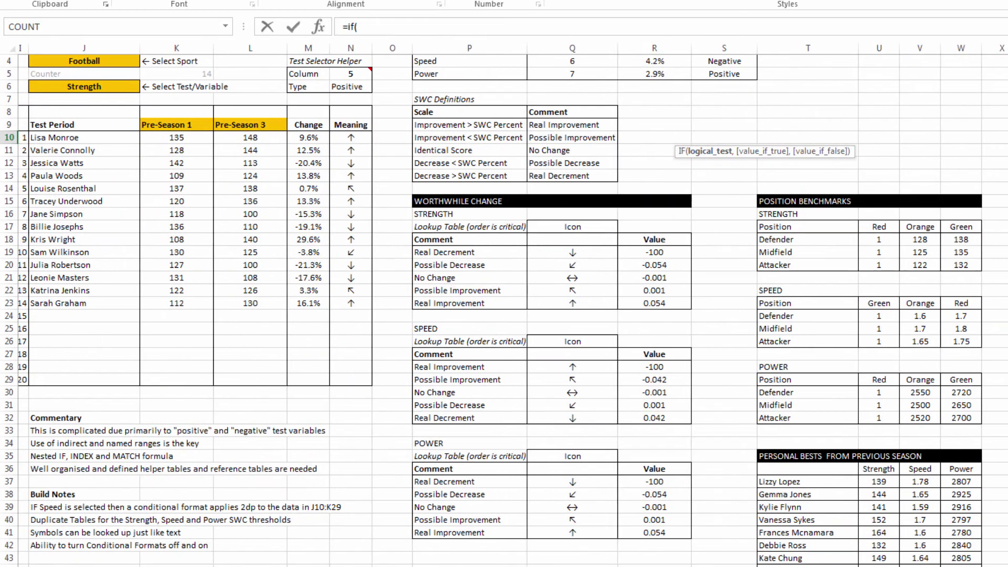
scroll(312, 136, "left", 1)
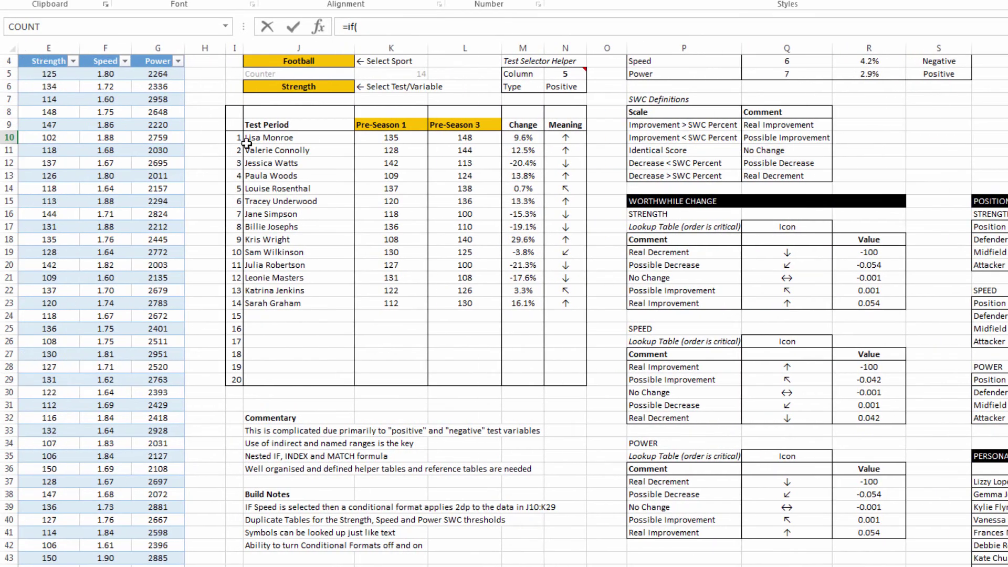
left_click(263, 137)
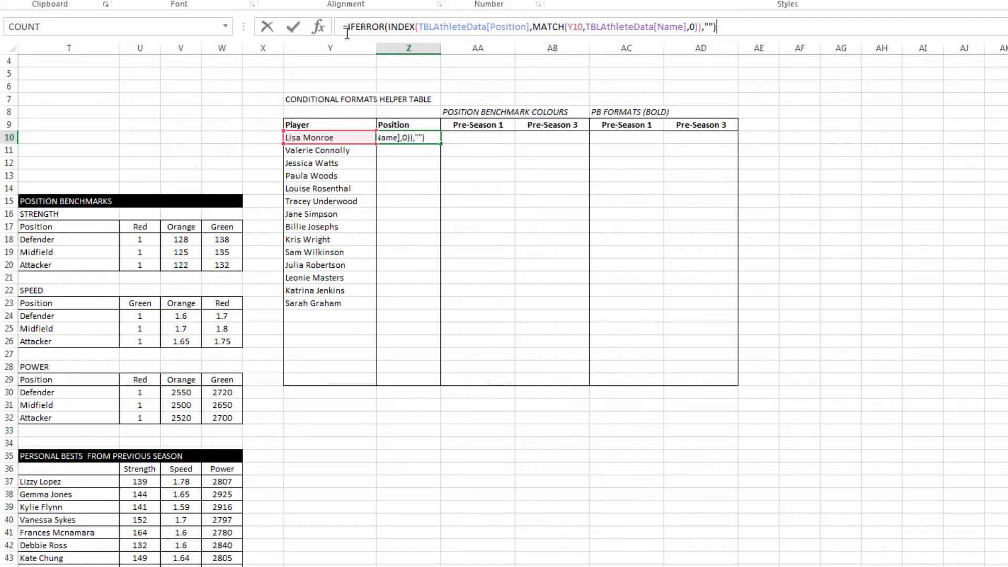
key("Return")
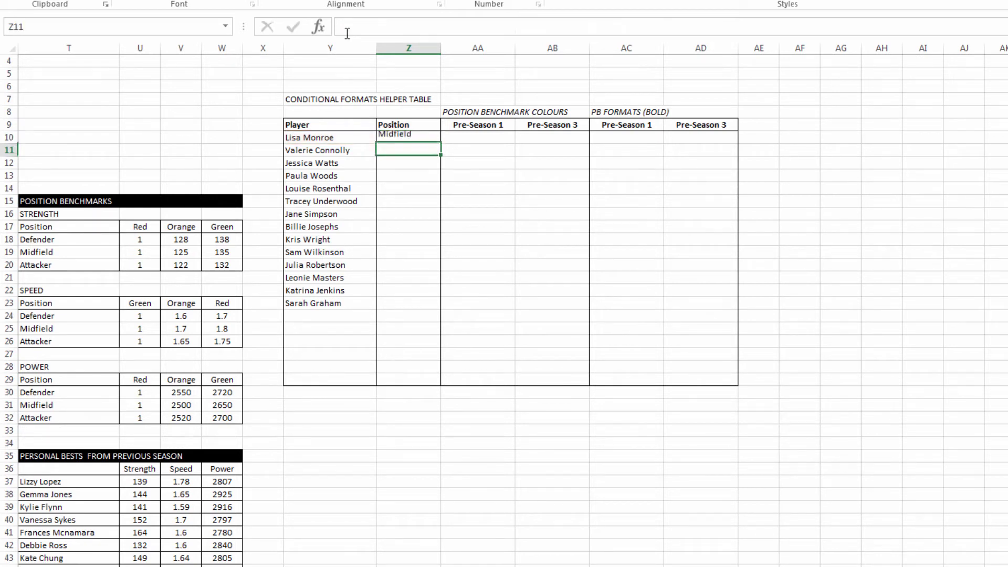
left_click(422, 138)
- Fill the Position formula down for all athletes and enter the Pre-Season 1 benchmark colour formula in AA10
double_click(440, 143)
left_click(478, 137)
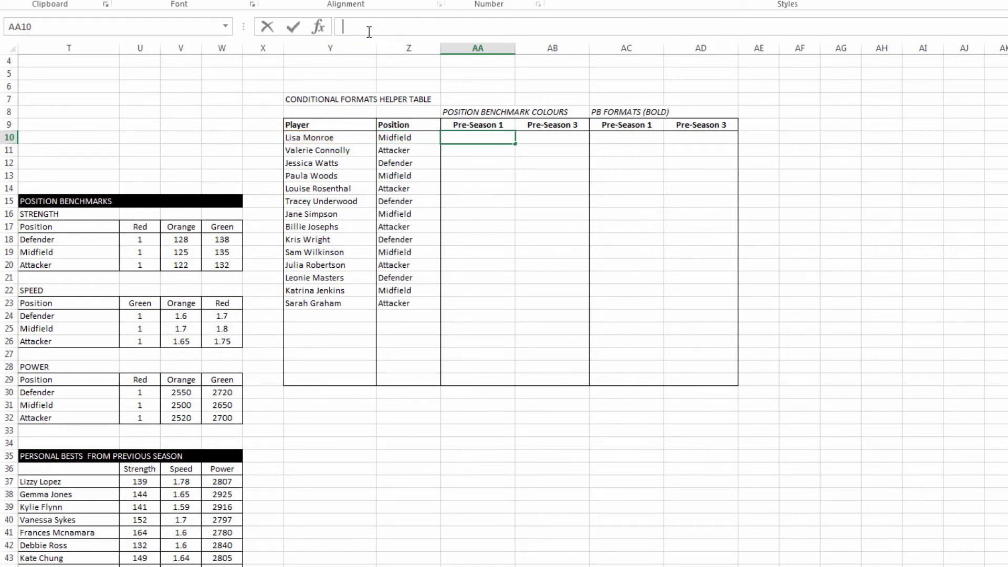
left_click(369, 31)
key("Return")
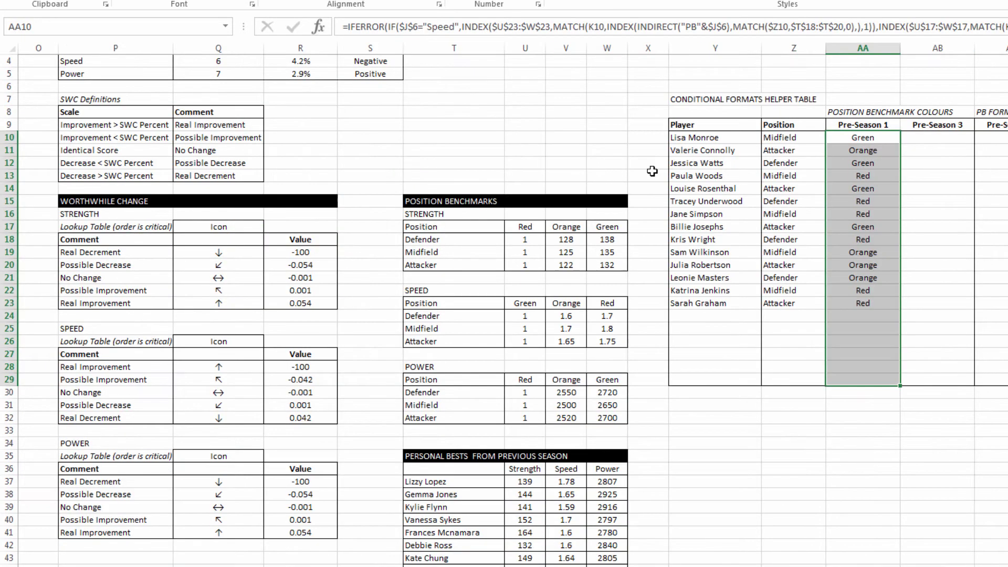
left_click(842, 140)
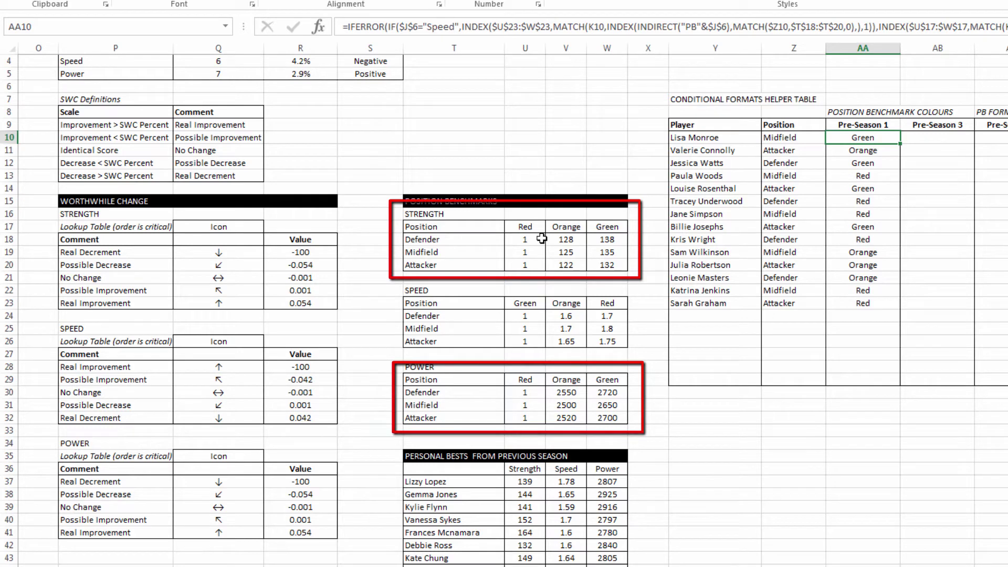
key("ctrl+shift+Down")
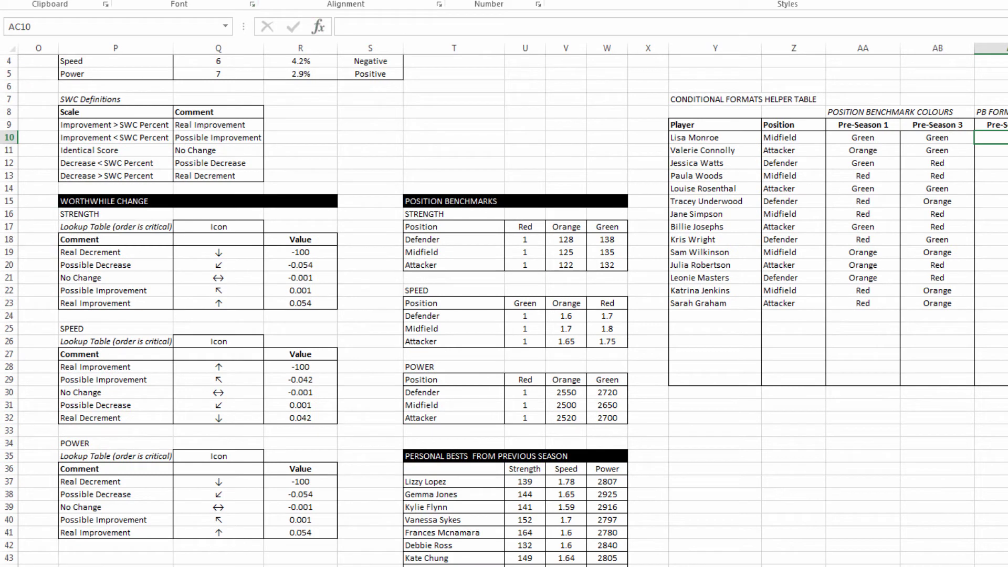
scroll(504, 304, "right", 6)
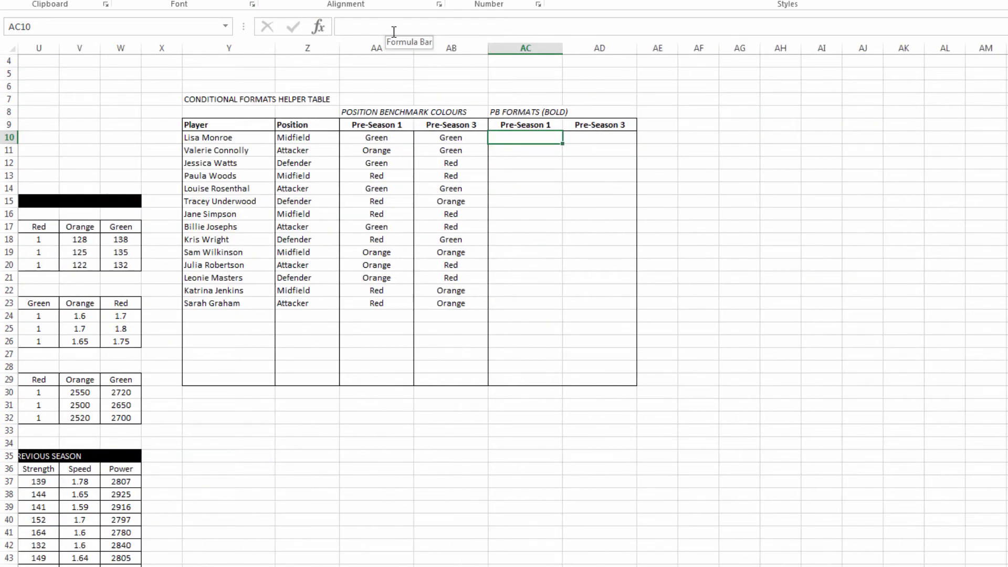
- Paste the personal-best comparison formula into AC10:AD23 with Ctrl+Enter and check the 1 flag in AD11
left_click(404, 25)
key("ctrl+v")
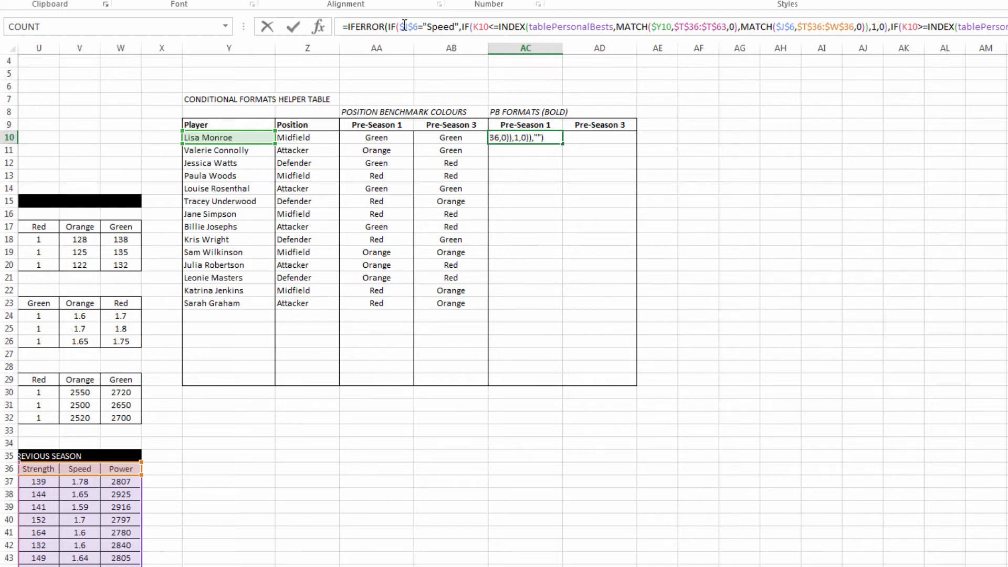
key("ctrl+Return")
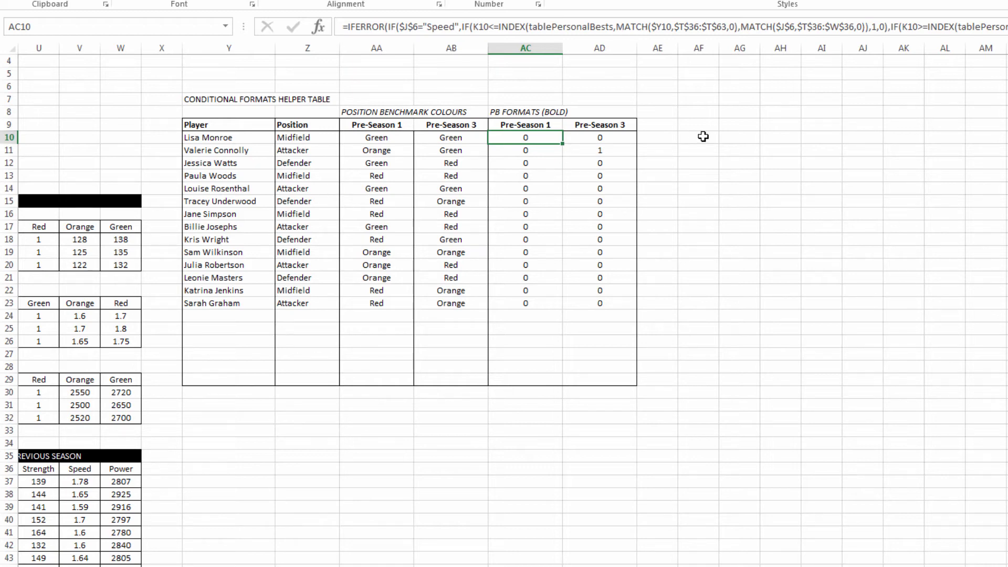
left_click(623, 151)
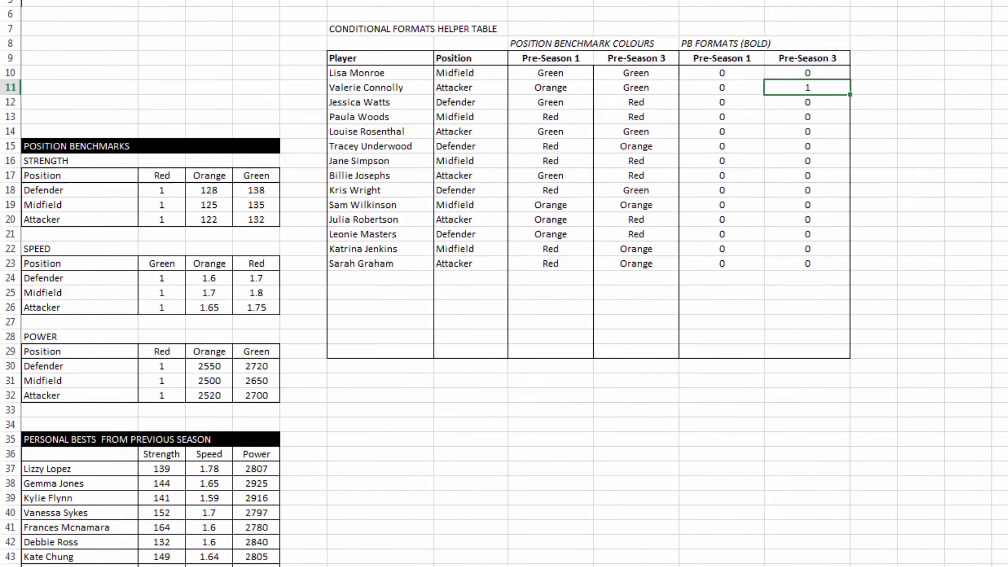
scroll(364, 142, "left", 10)
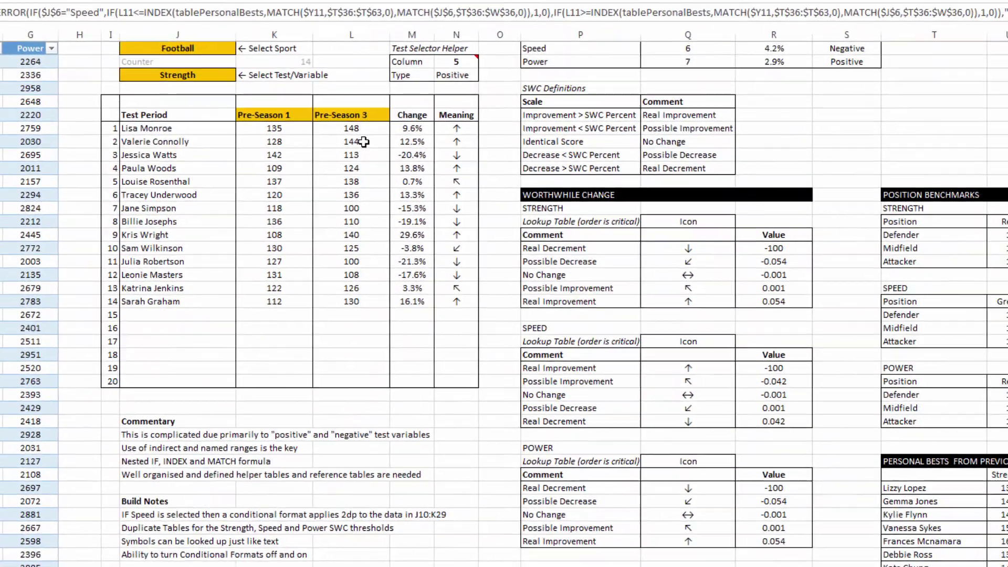
- Compare L11's Pre-Season 3 strength of 144 with the 143 personal best in U51, then return to the dashboard
left_click(363, 142)
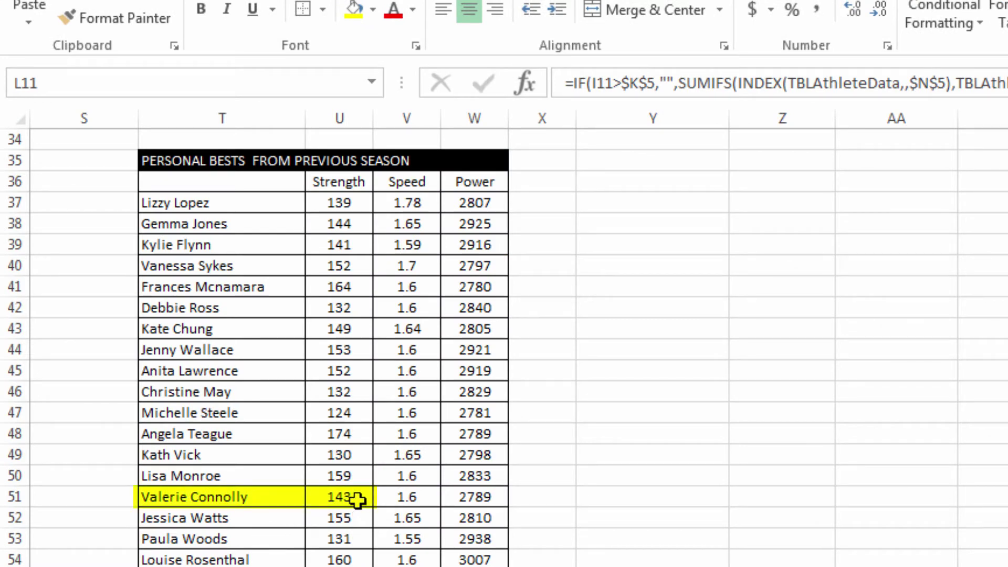
left_click(357, 500)
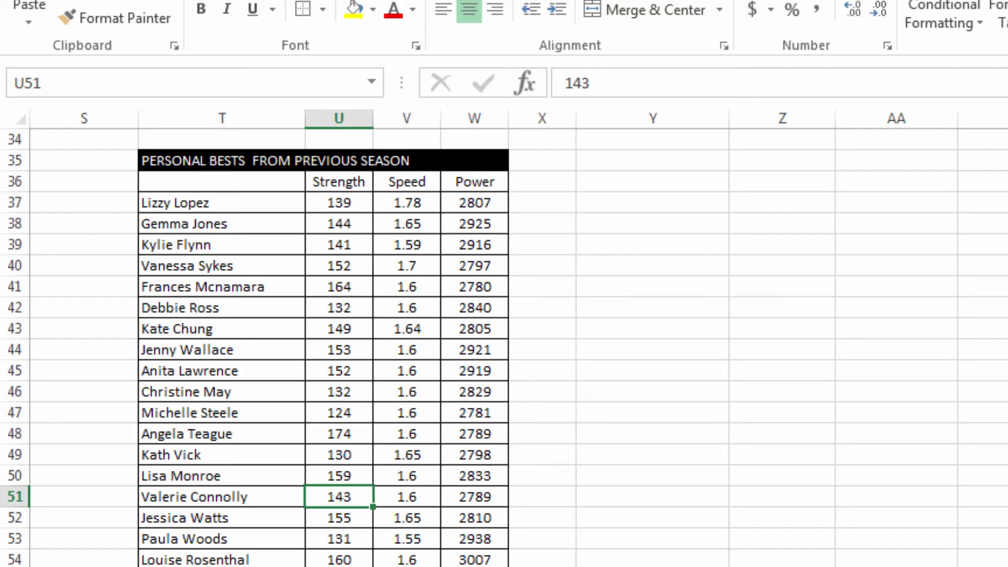
scroll(504, 346, "up", 11)
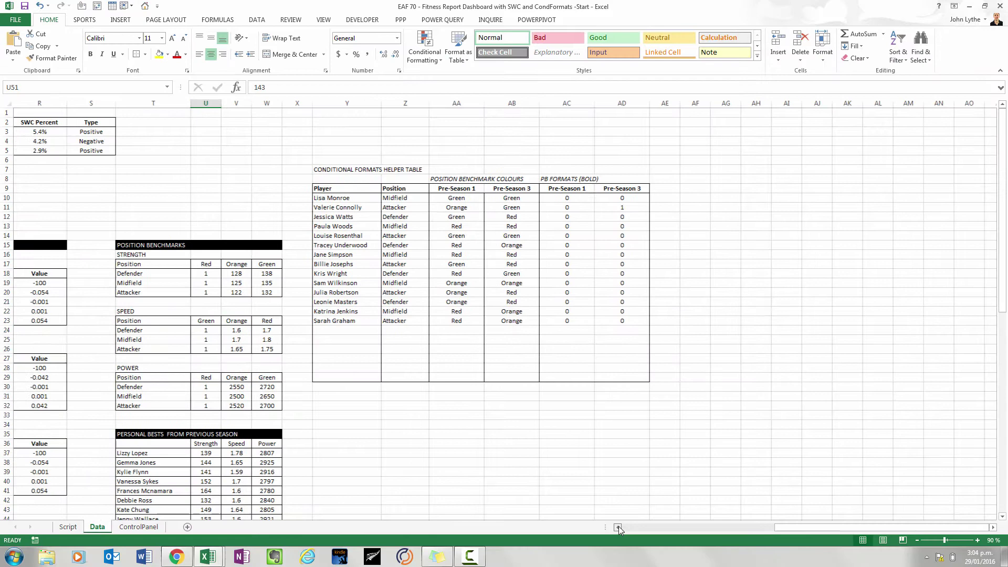
left_click(618, 527)
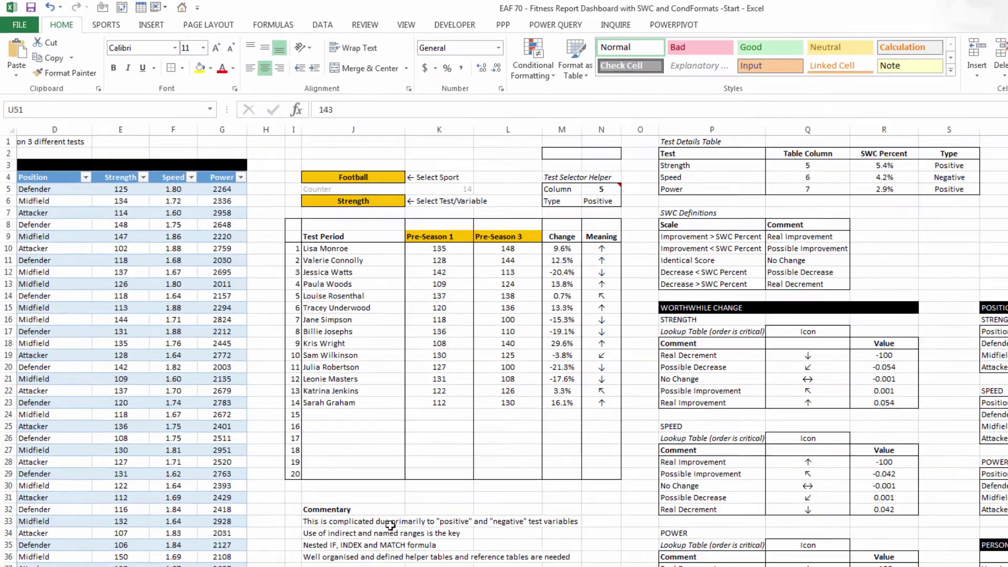
- Paste the blue toggle cell into M2 and check its dropdown offers Colours On and Colours Off
left_click(562, 152)
type("Colours On")
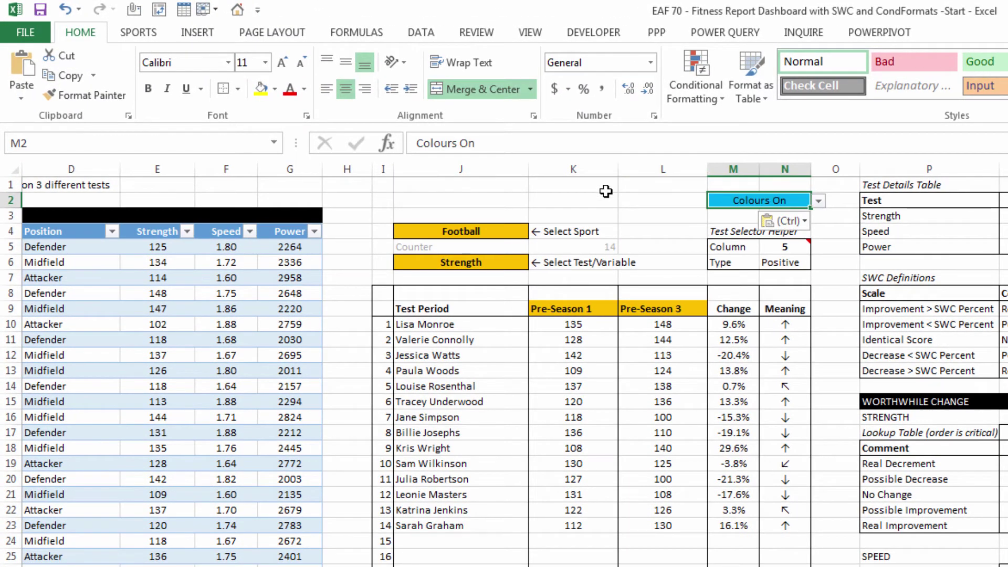
left_click(606, 195)
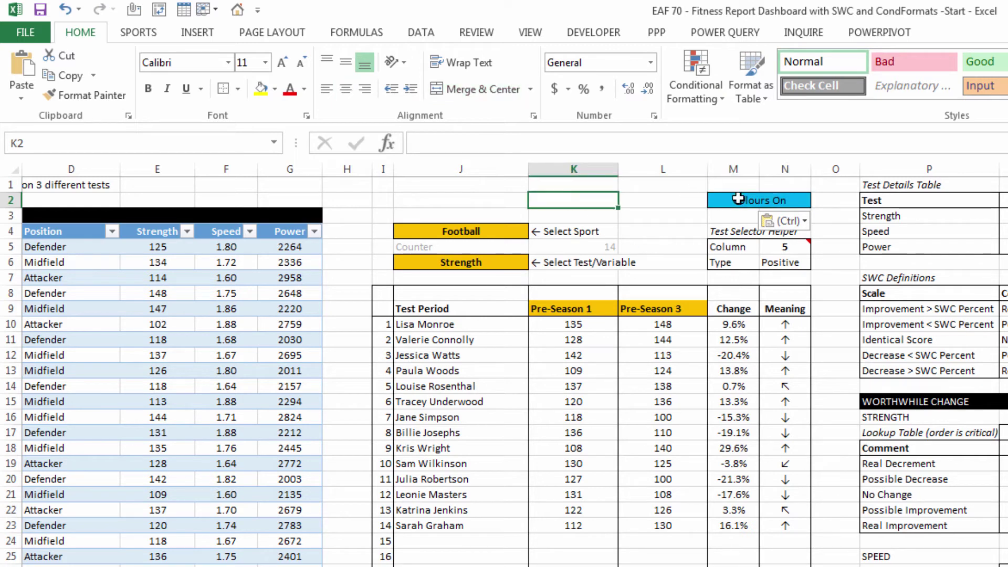
left_click(798, 202)
left_click(819, 202)
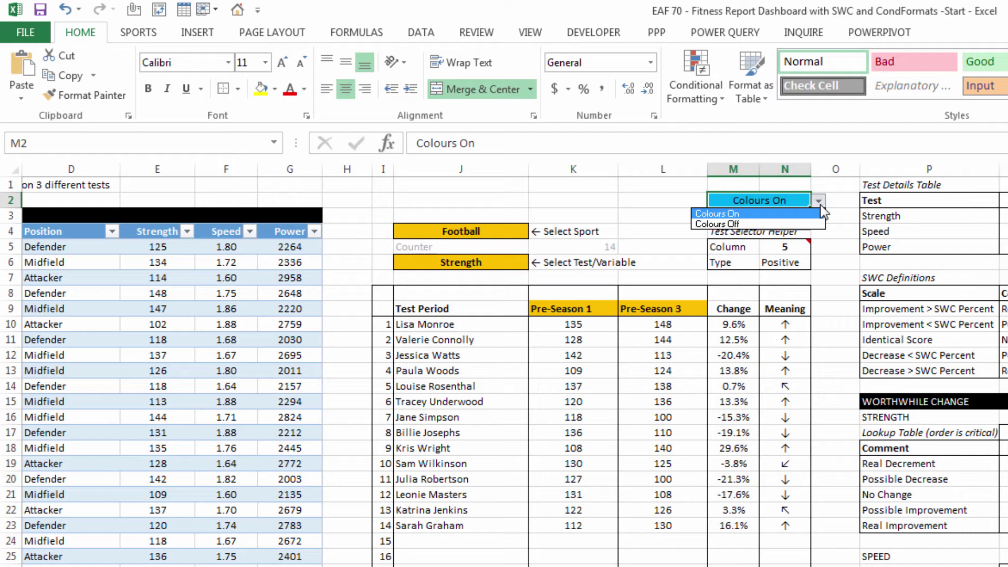
left_click(819, 203)
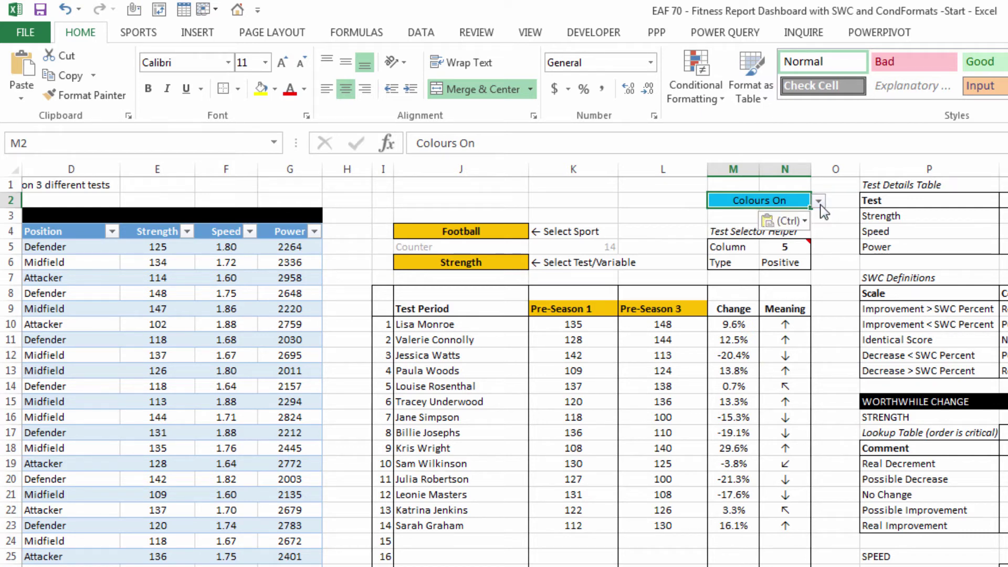
- Review the toggle's list source in Data Validation and close it unchanged
left_click(436, 35)
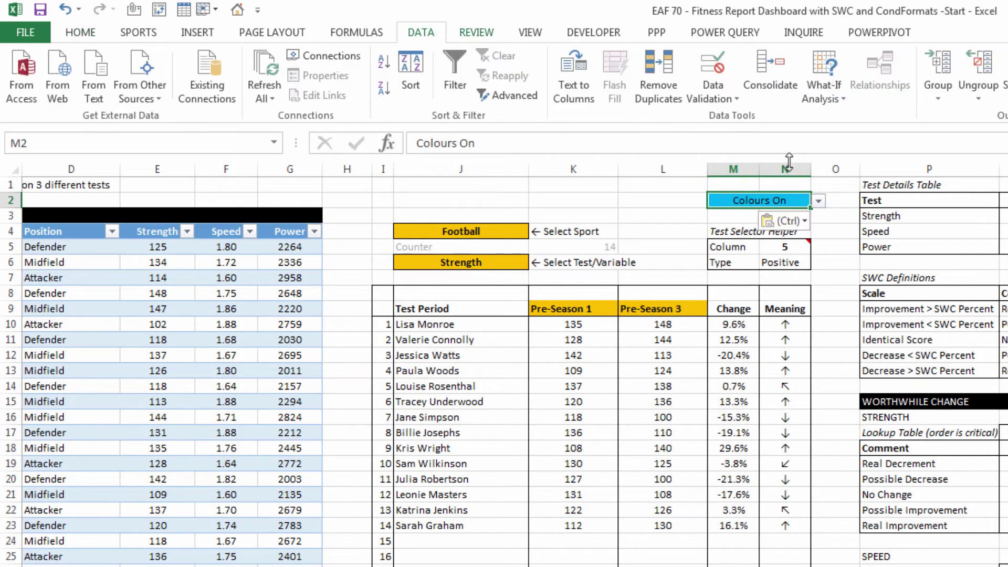
left_click(710, 99)
left_click(714, 116)
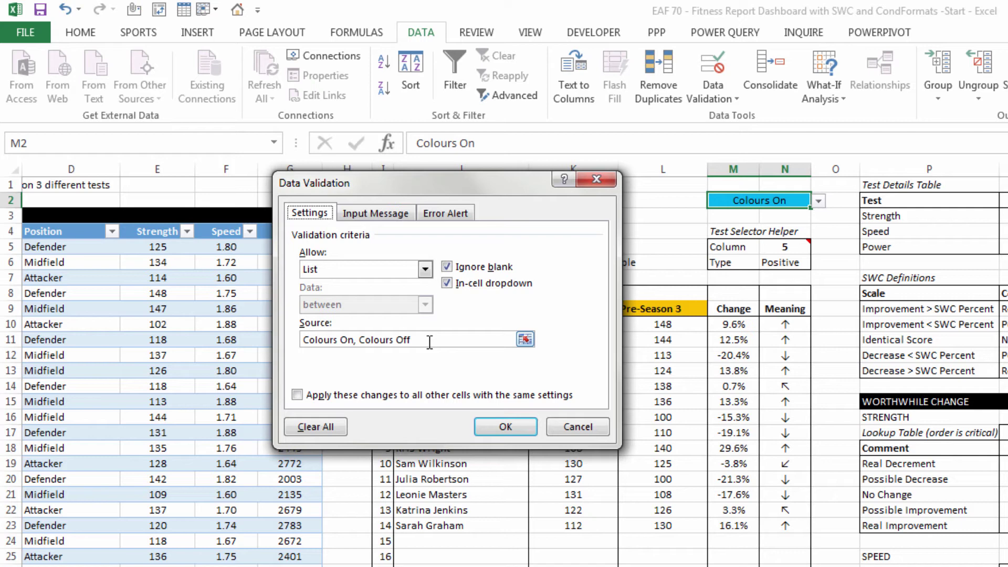
left_click(506, 426)
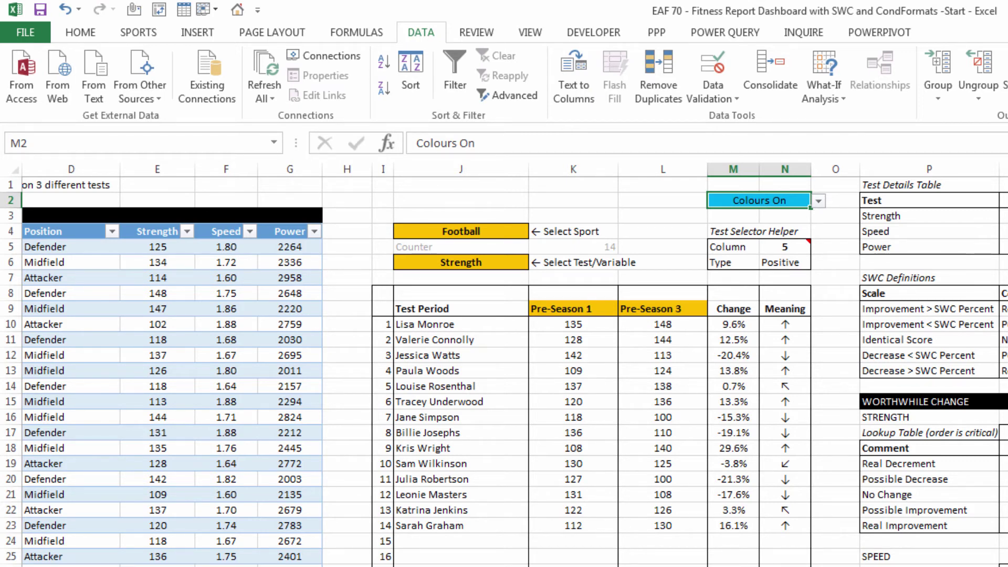
- Select the Pre-Season 1 and Pre-Season 3 result cells from K10 down through column L
left_click_drag(577, 328, 662, 562)
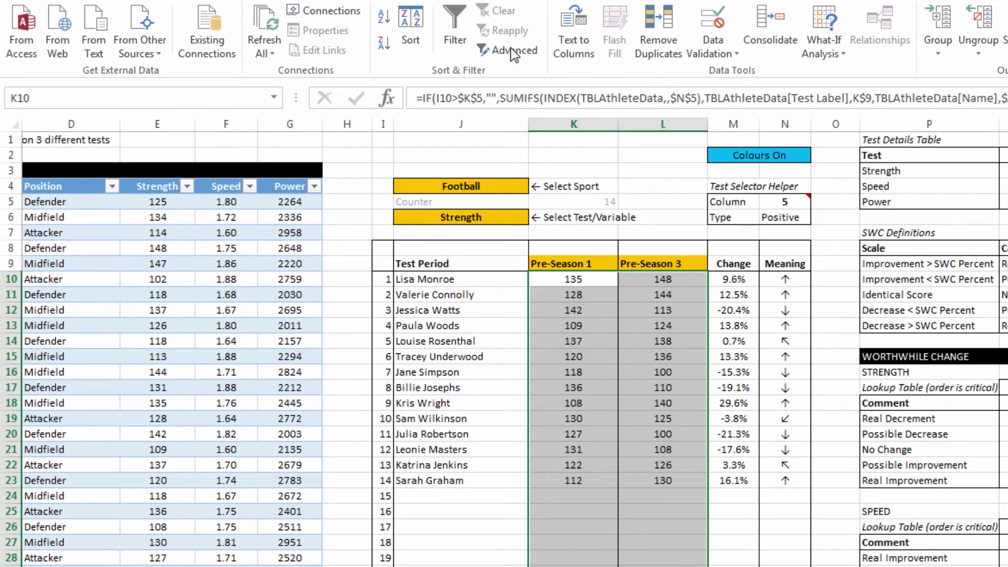
- Add a conditional rule =AND($M$2="Colours On",ISNUMBER(K10),AA10="Green") with a light green fill
left_click(58, 1)
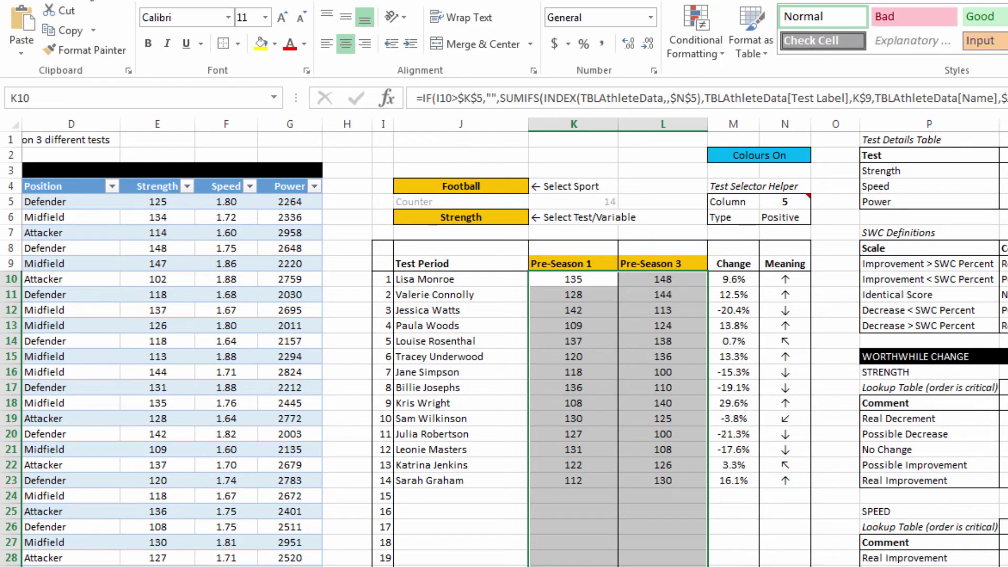
left_click(699, 55)
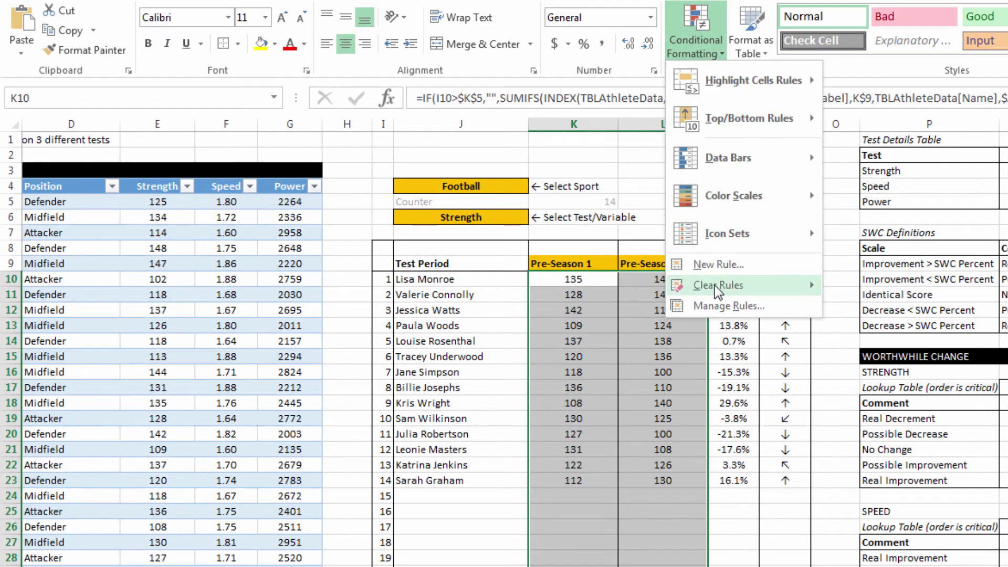
left_click(717, 265)
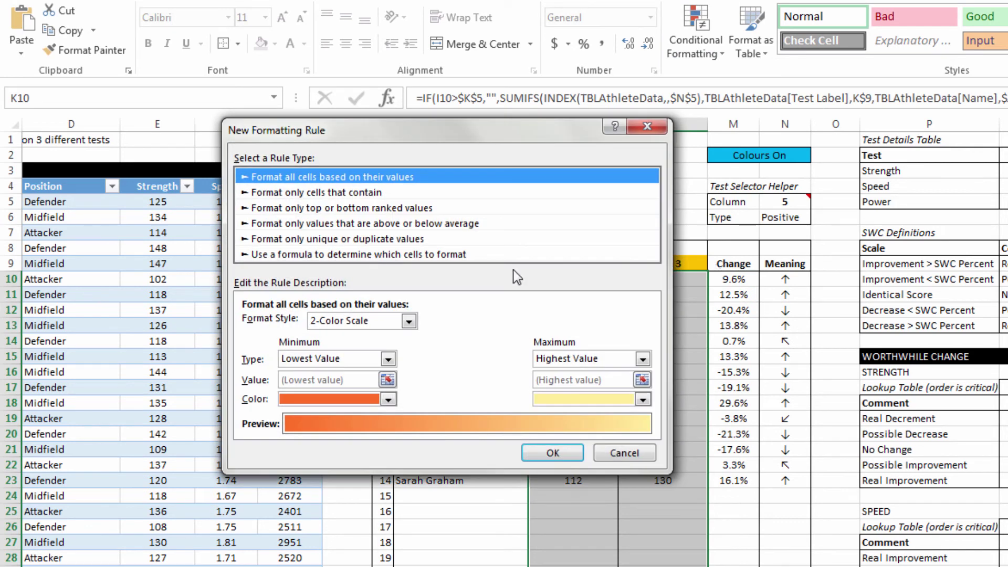
left_click(270, 255)
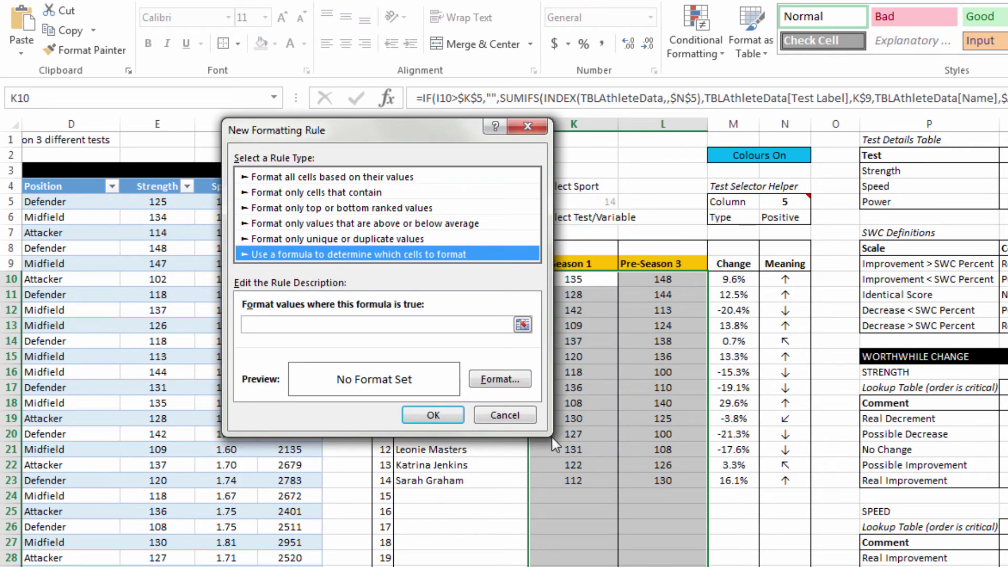
left_click(286, 326)
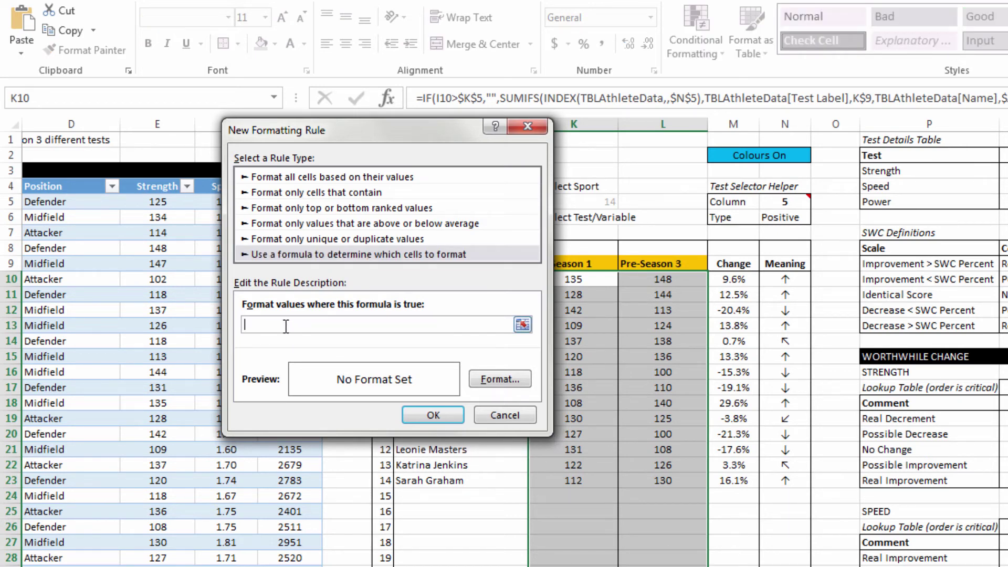
type("=AND($M$2=\"Colours On\",ISNUMBER(K10),AA10=\"Green\")")
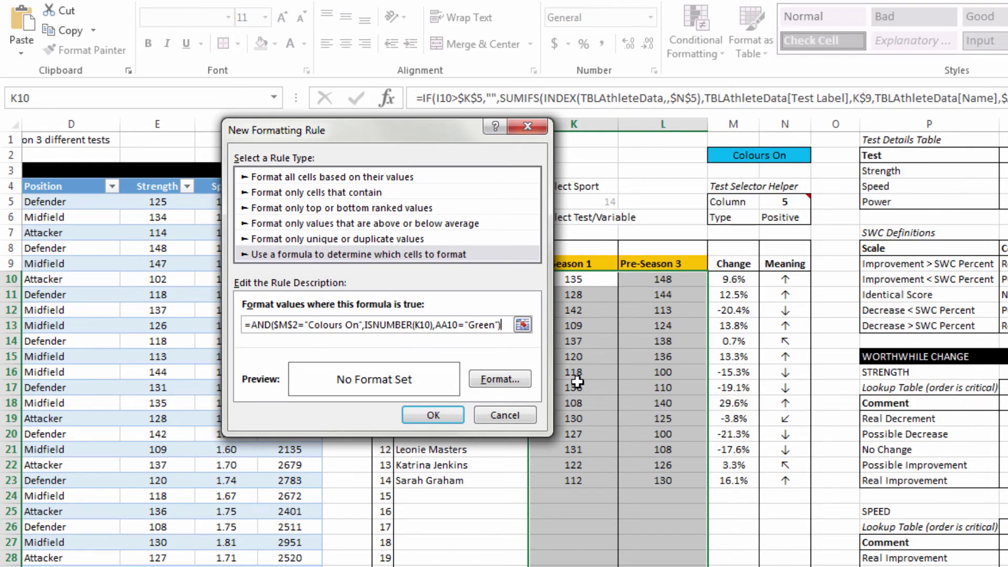
left_click(499, 382)
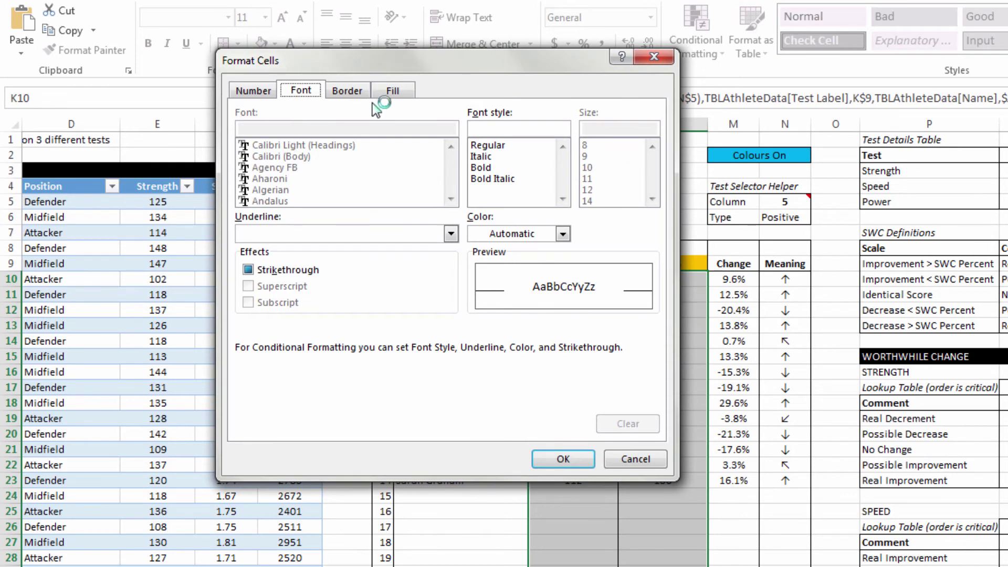
left_click(388, 94)
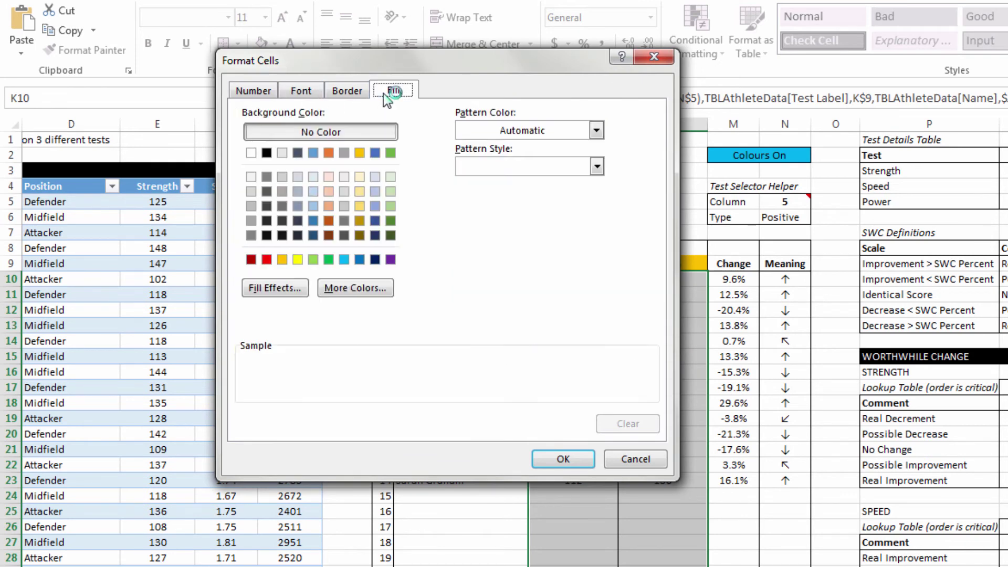
left_click(313, 259)
left_click(566, 463)
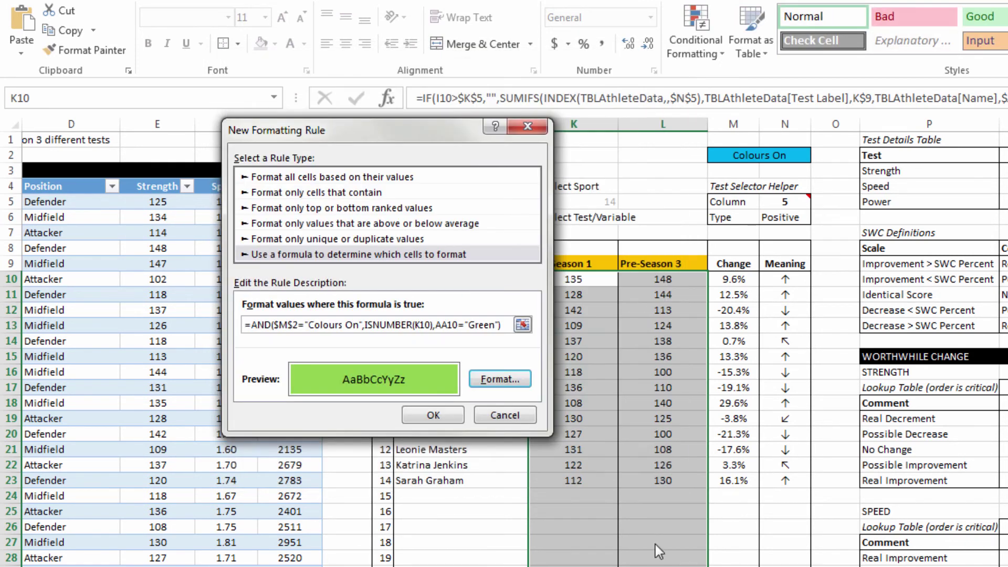
left_click(438, 414)
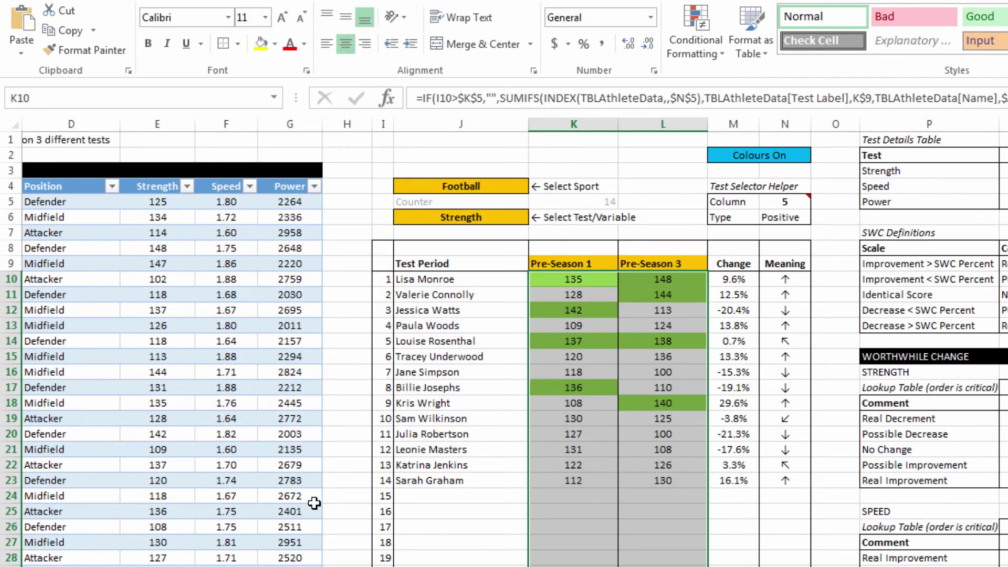
- Add a second formula rule with the condition changed to AA10="Orange" and an orange fill
scroll(314, 503, "left", 2)
left_click(695, 31)
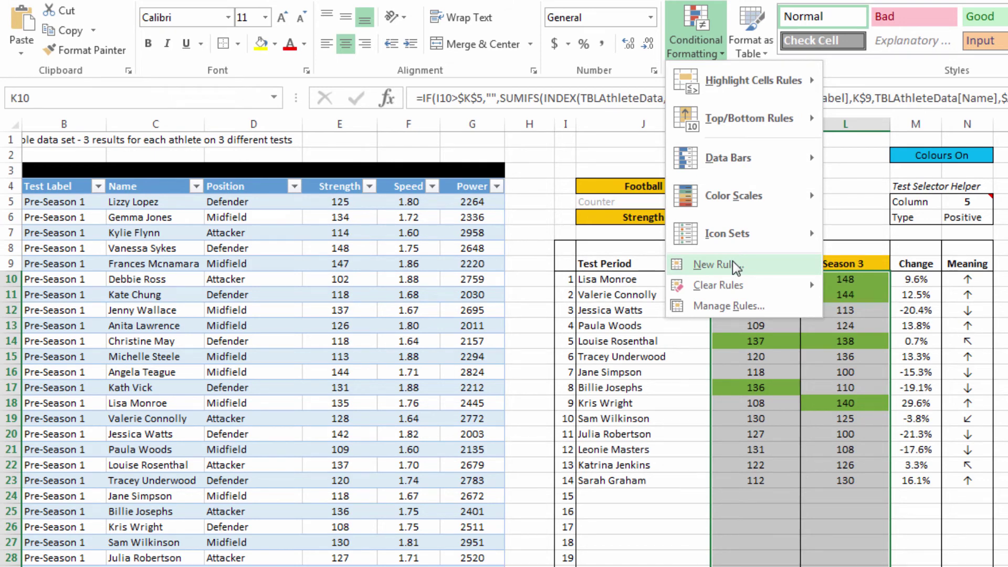
left_click(733, 263)
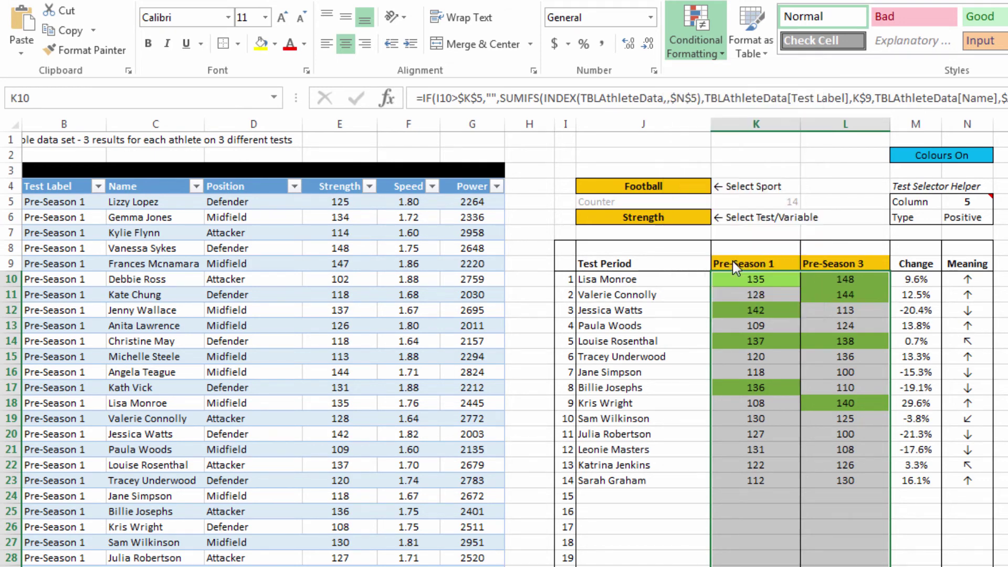
left_click(297, 240)
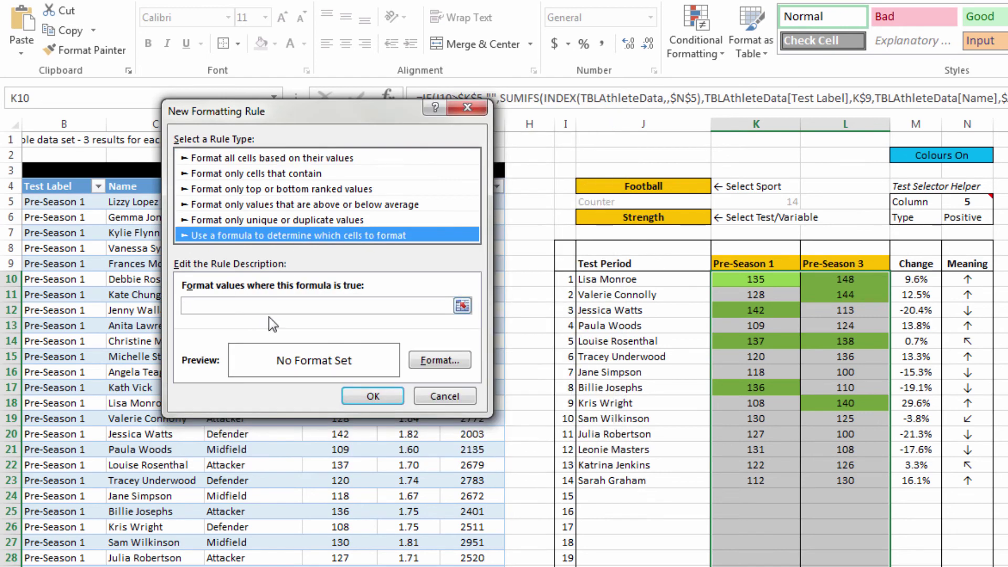
left_click(302, 306)
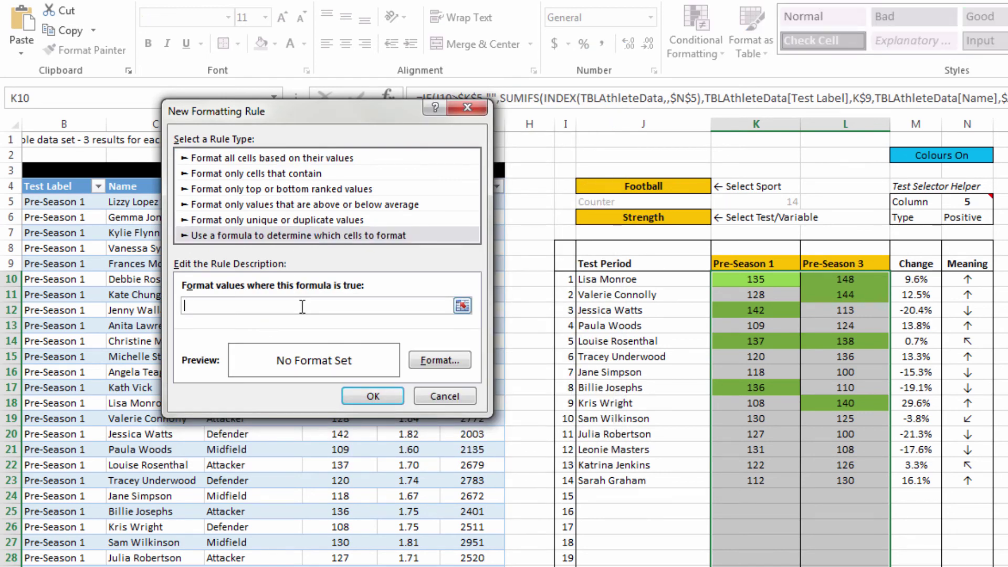
type("=AND($M$2=\"Colours On\",ISNUMBER(K10),AA10=\"Green\")")
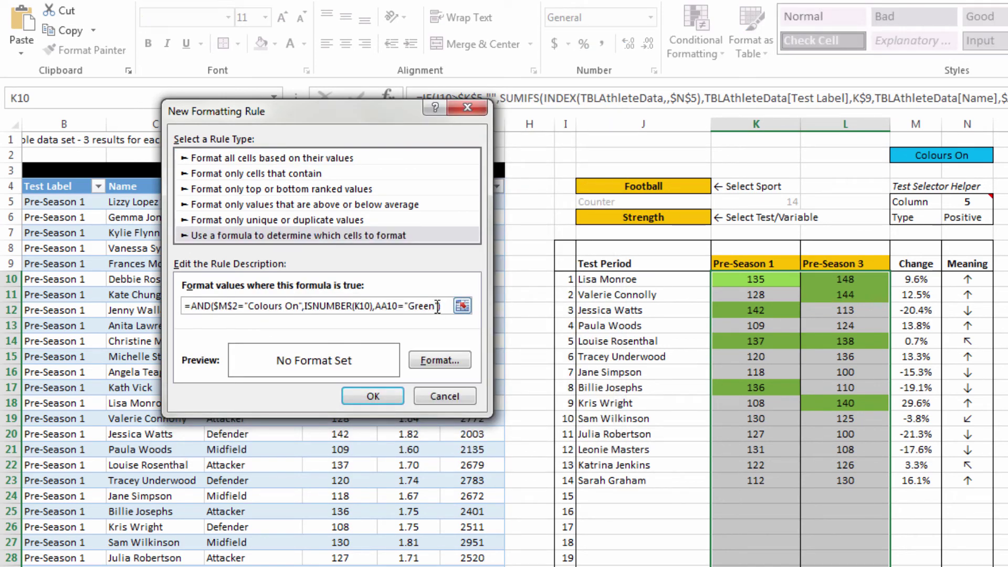
key("BackSpace")
key("BackSpace")
key("BackSpace")
key("BackSpace")
key("BackSpace")
key("BackSpace")
type("Orange")
left_click(435, 361)
left_click(221, 240)
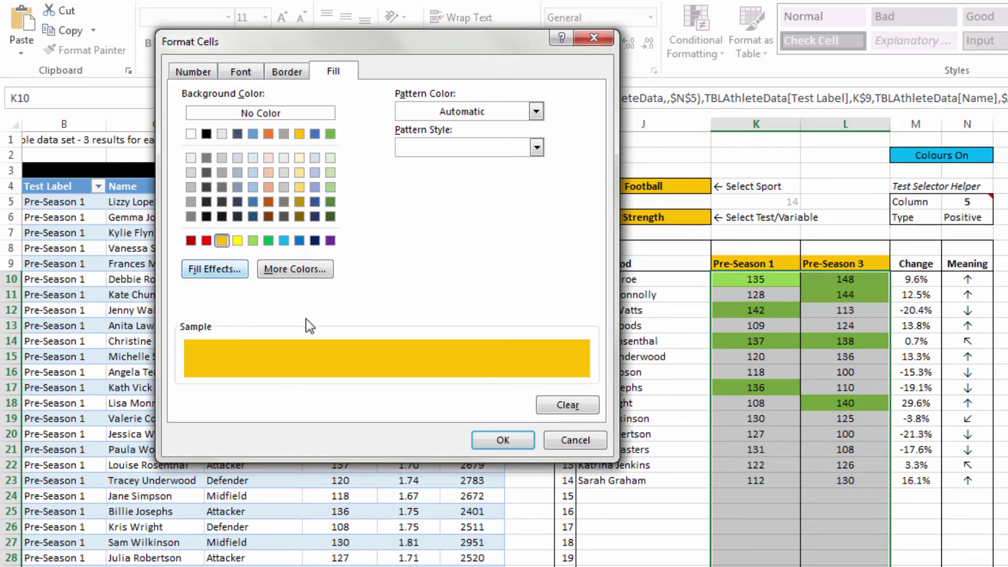
left_click(504, 439)
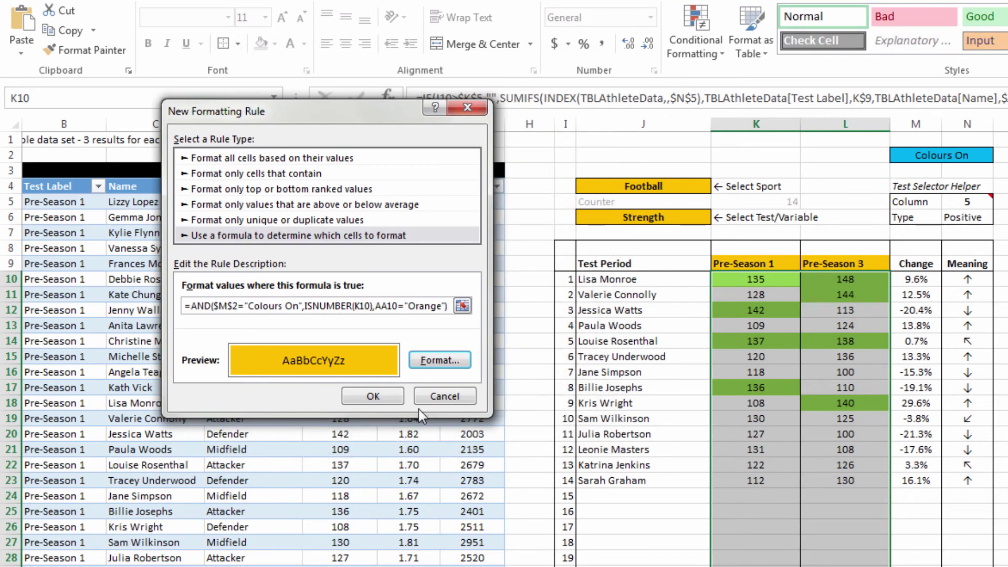
left_click(388, 398)
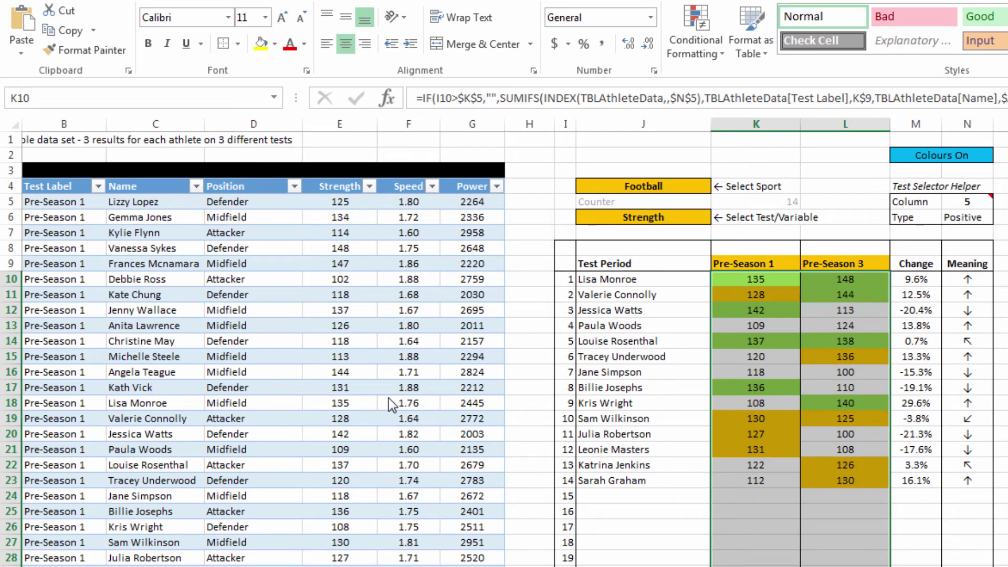
- Create a new formula rule by pasting the colour-rule formula and changing 'Green' to 'Red'
left_click(692, 49)
left_click(714, 267)
left_click(335, 217)
left_click(281, 284)
type("=AND($M$2=\"Colours On\",ISNUMBER(K10),AA10=\"Green\")")
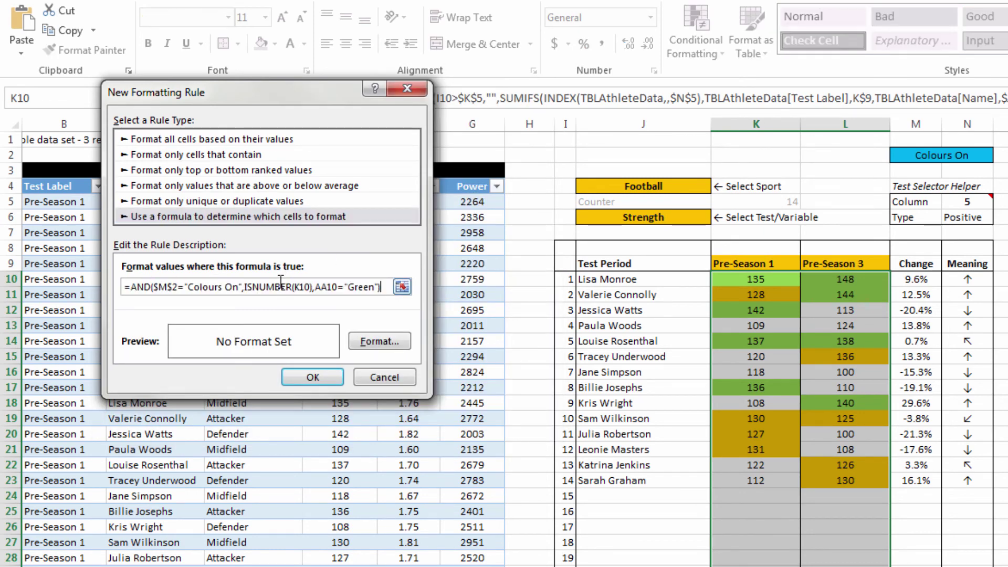
left_click(376, 287)
key("BackSpace")
key("BackSpace")
key("BackSpace")
key("BackSpace")
key("BackSpace")
type("Red")
- Give the Red rule a custom pink-red fill and apply it
left_click(367, 341)
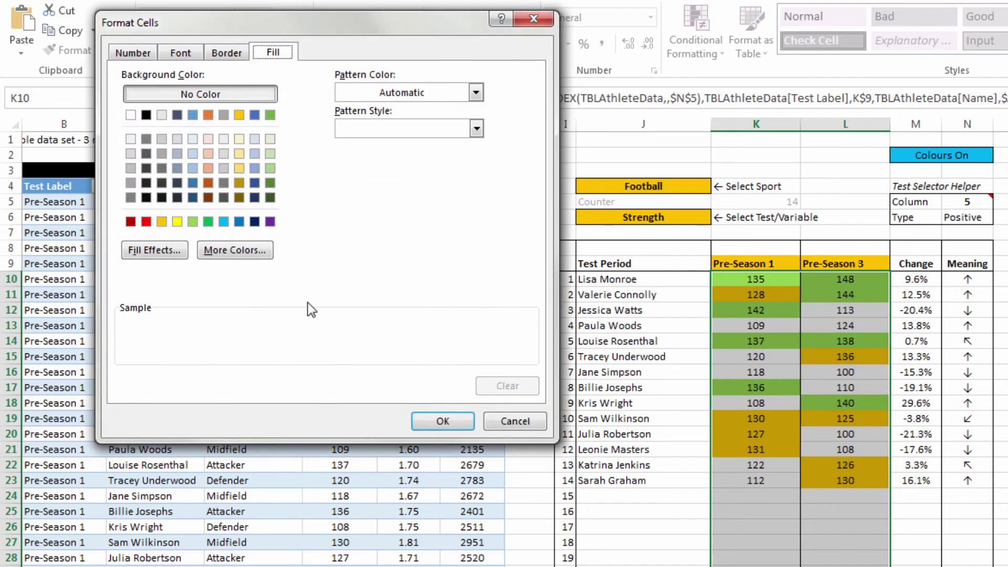
left_click(235, 250)
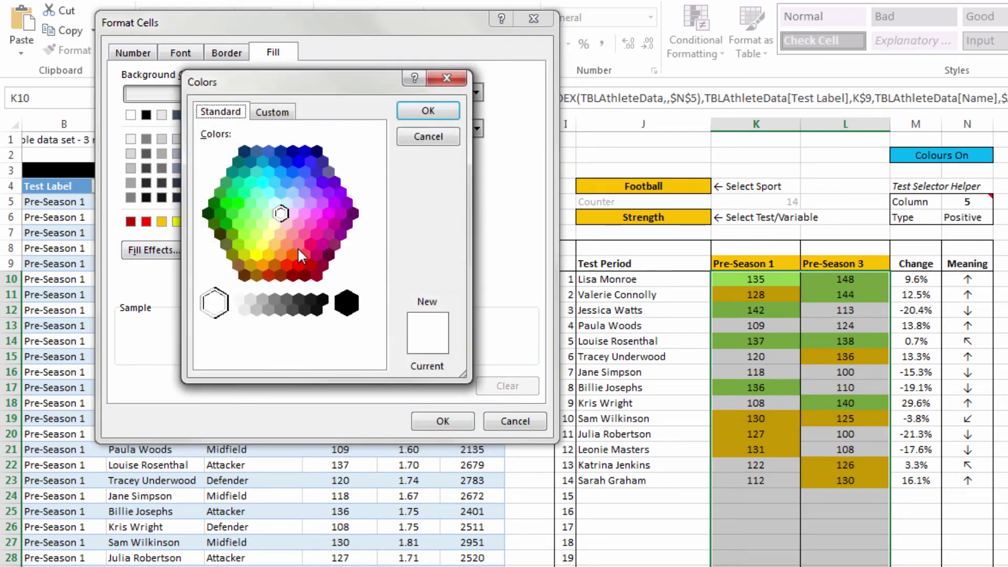
double_click(297, 247)
left_click(436, 417)
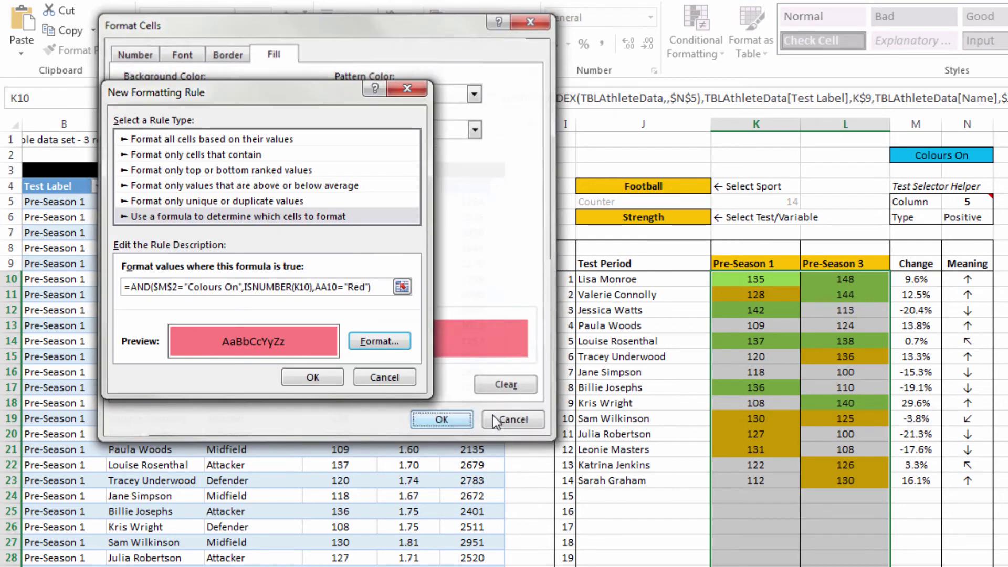
left_click(316, 382)
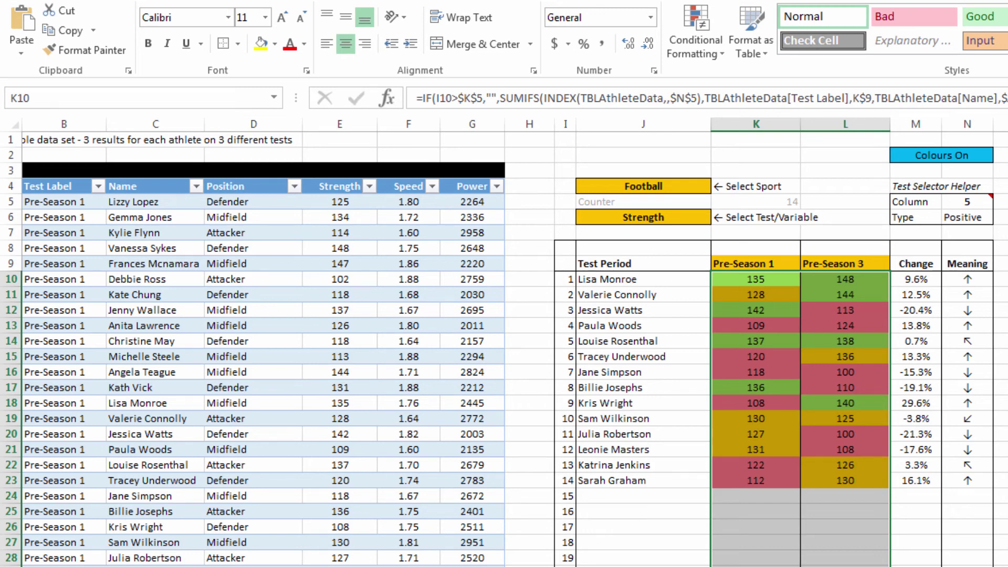
- Start a new formula rule using the pasted personal-best formula AC10=1
left_click(706, 64)
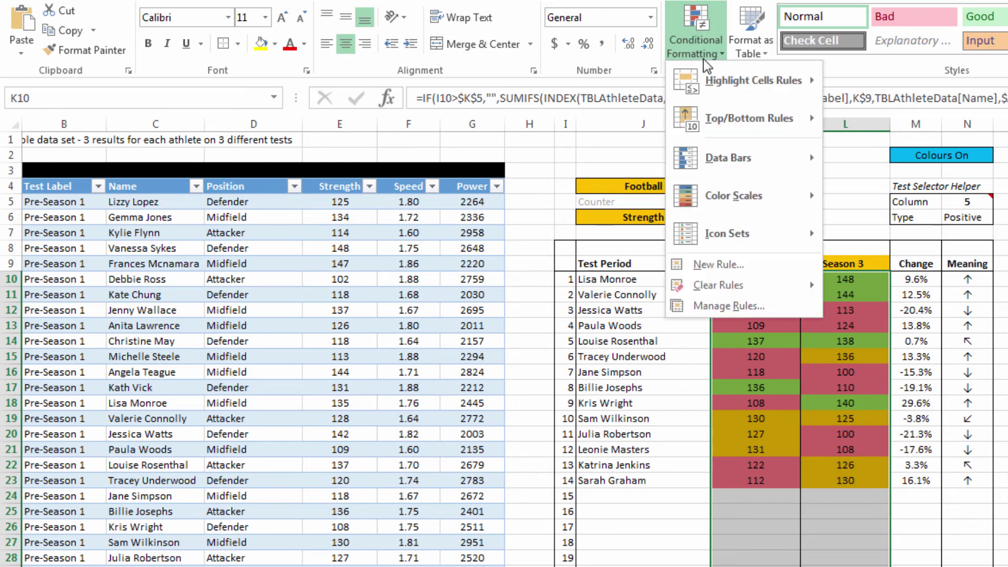
left_click(711, 265)
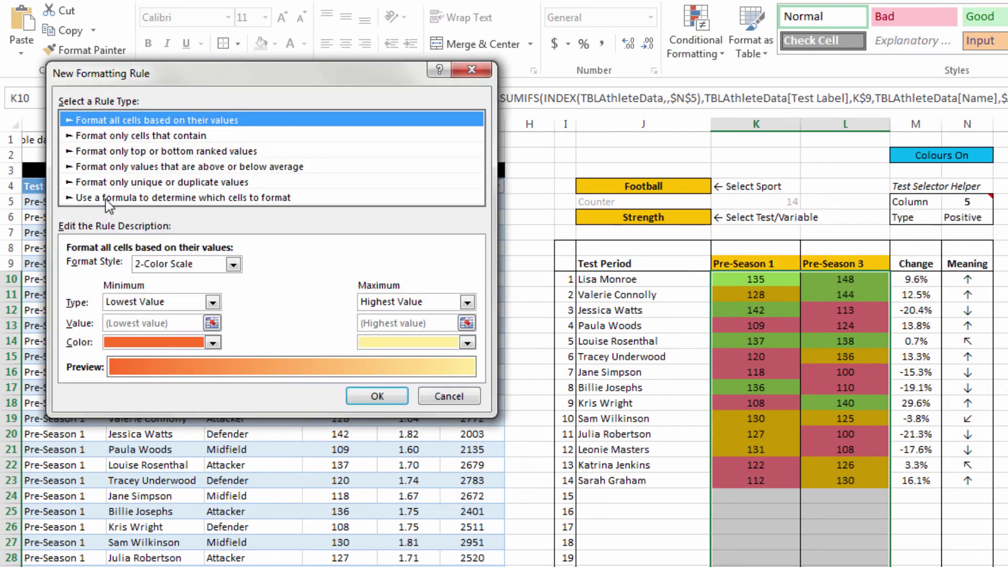
left_click(106, 200)
left_click(169, 266)
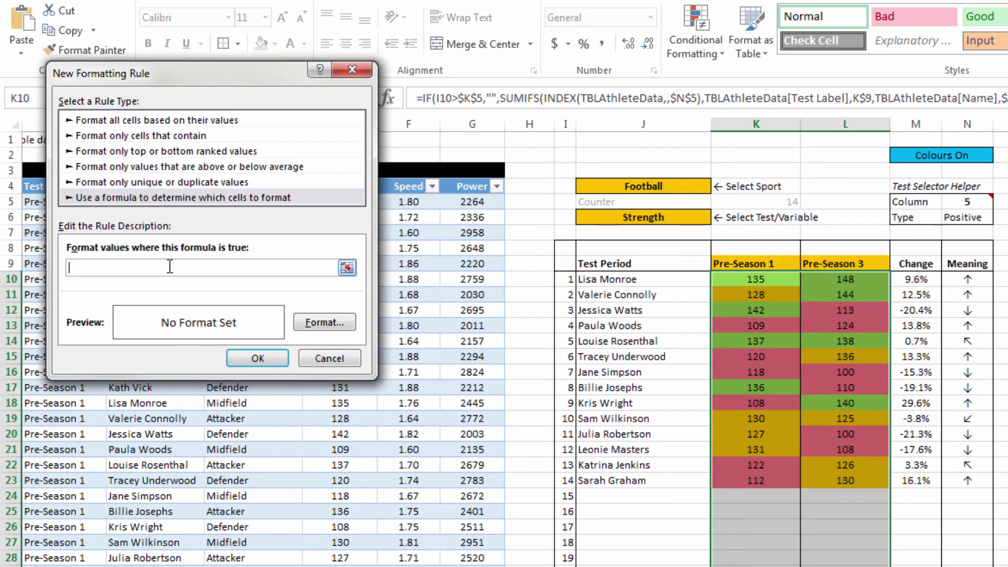
type("=AND($M$2=\"Colours On\",ISNUMBER(K10),AC10=1)")
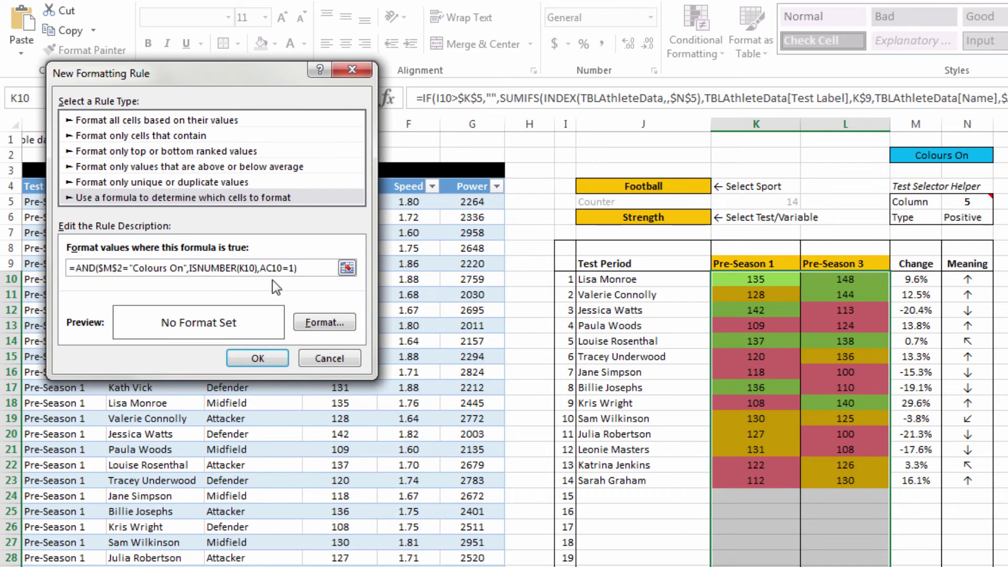
left_click_drag(227, 77, 483, 81)
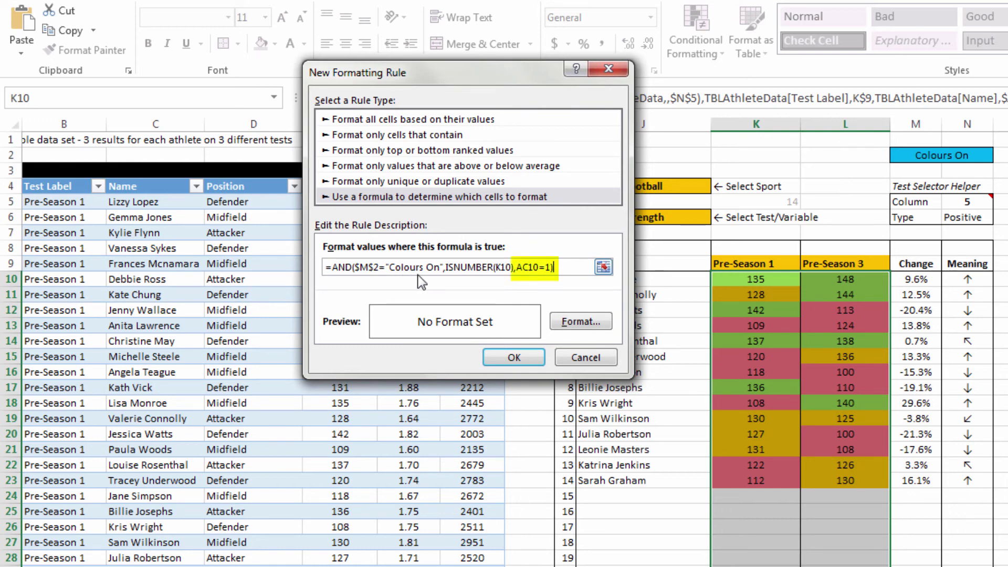
- Format the personal-best rule with a black Bold Italic font and apply it
left_click(581, 319)
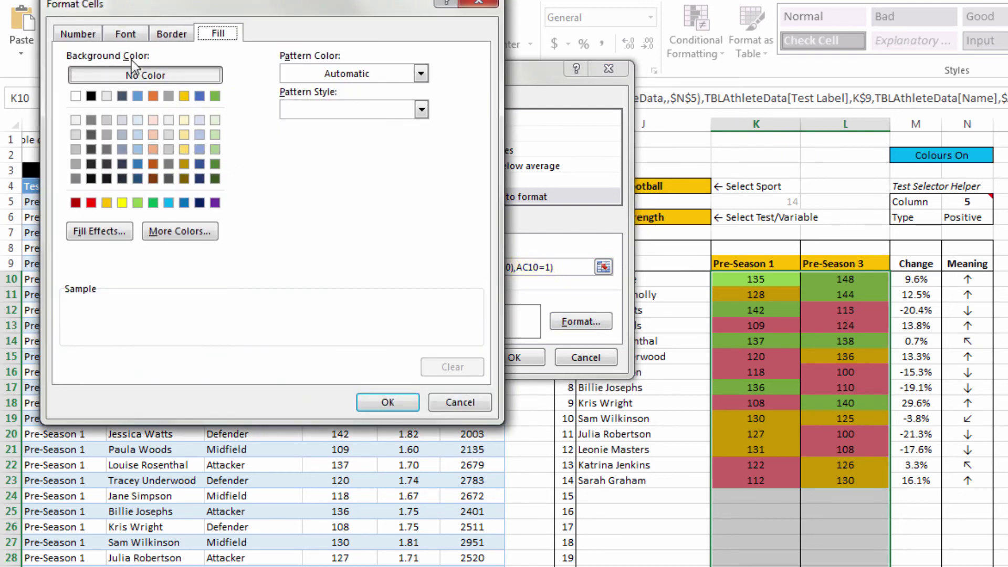
left_click(127, 34)
left_click(332, 178)
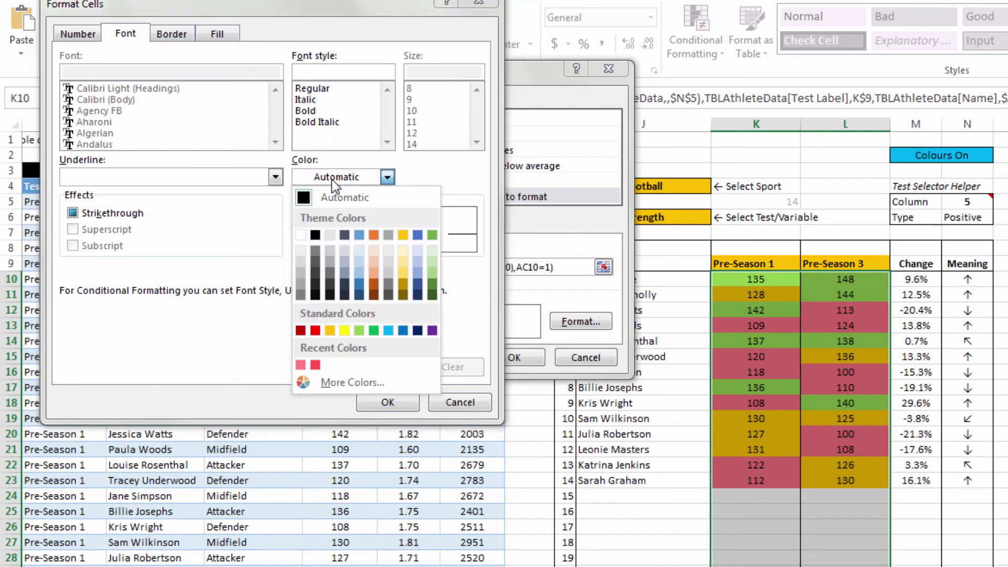
left_click(315, 235)
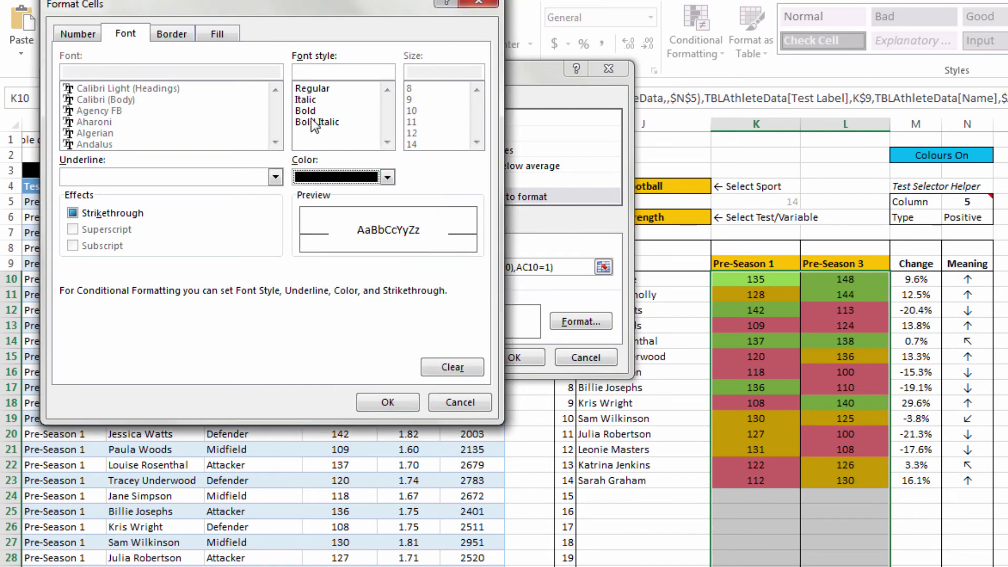
left_click(310, 110)
left_click(321, 122)
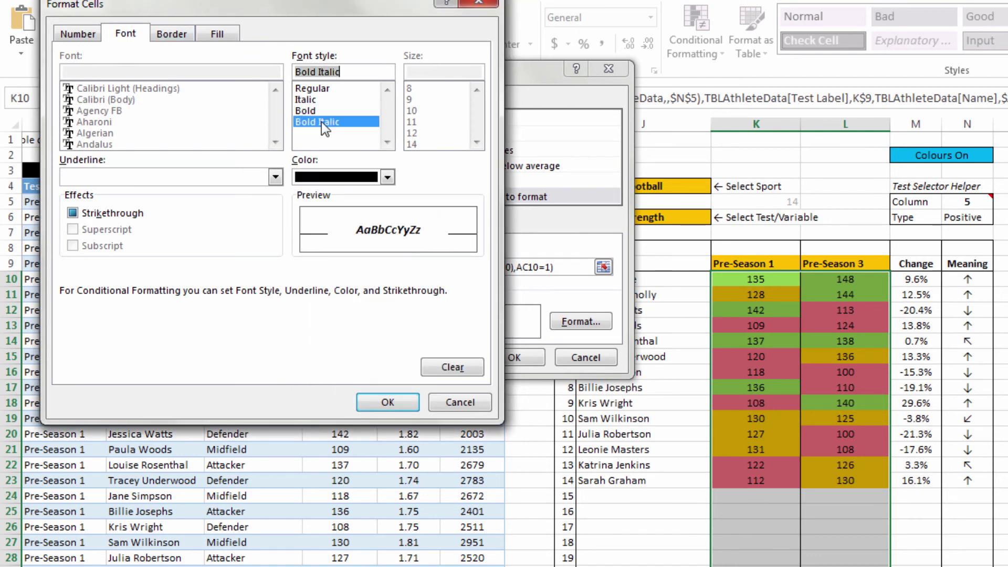
left_click(388, 399)
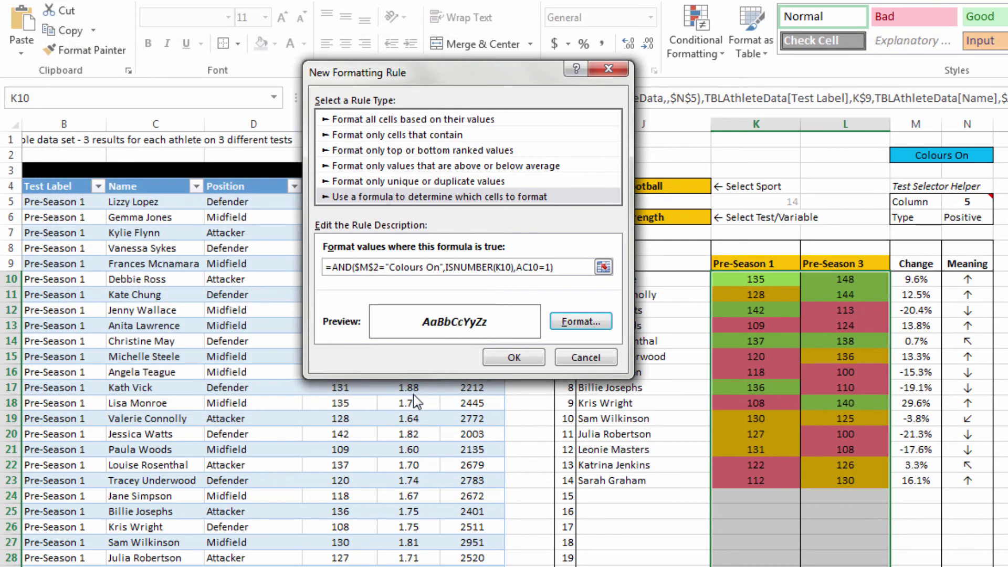
left_click(514, 357)
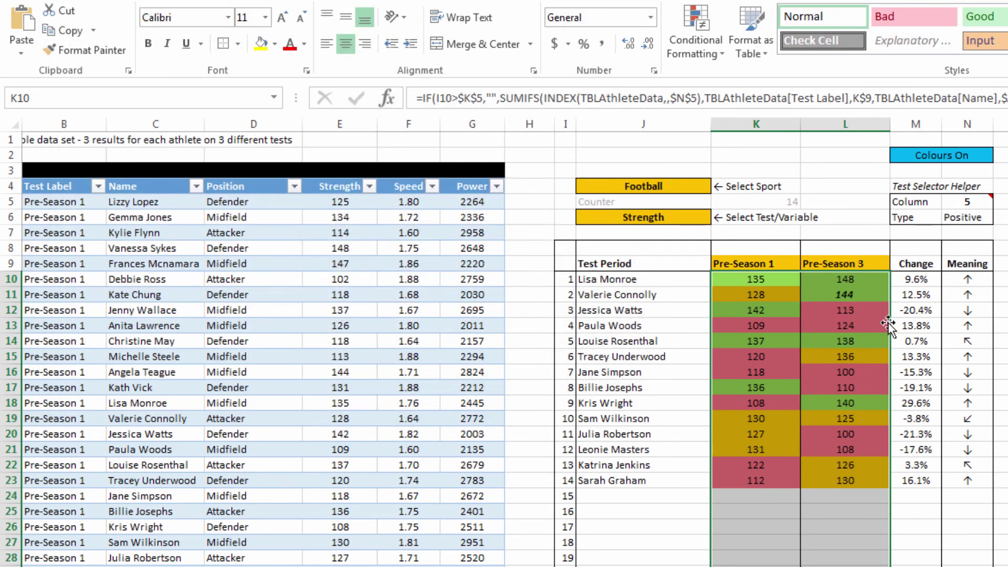
- Set the second test period in L9 to Pre-Season 2
left_click(866, 264)
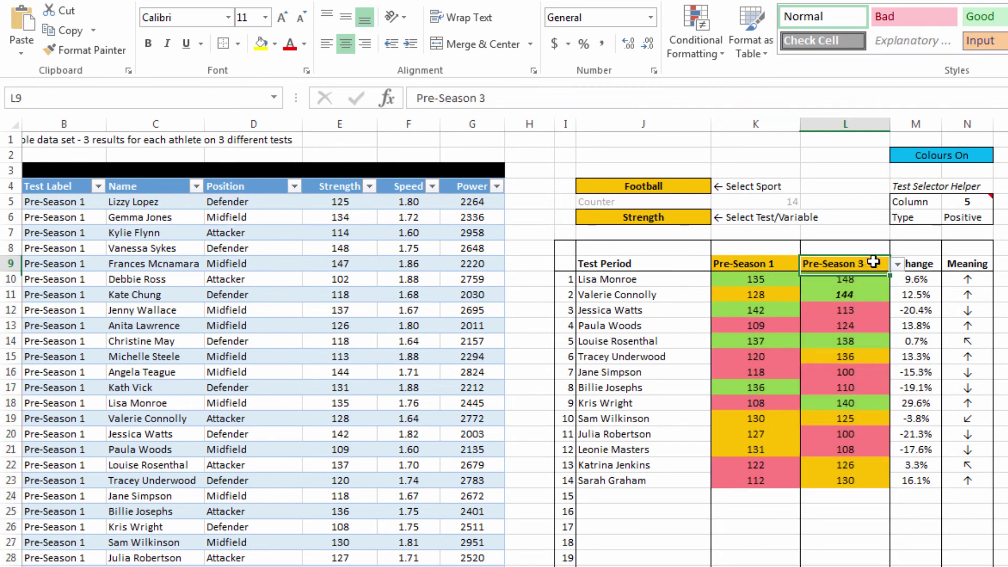
left_click(898, 264)
left_click(856, 287)
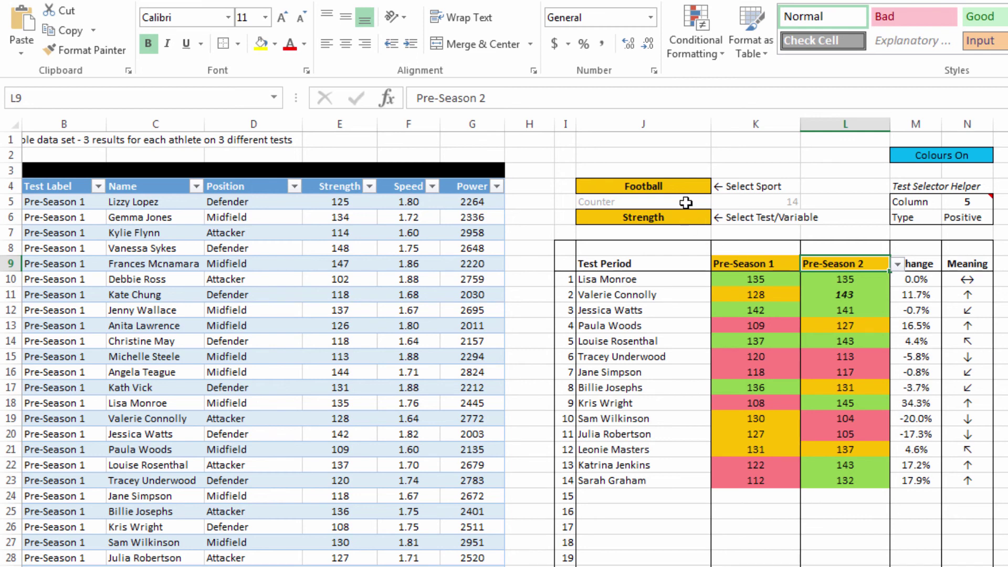
- Switch the dashboard's sport in J4 to Hockey
left_click(682, 187)
left_click(717, 188)
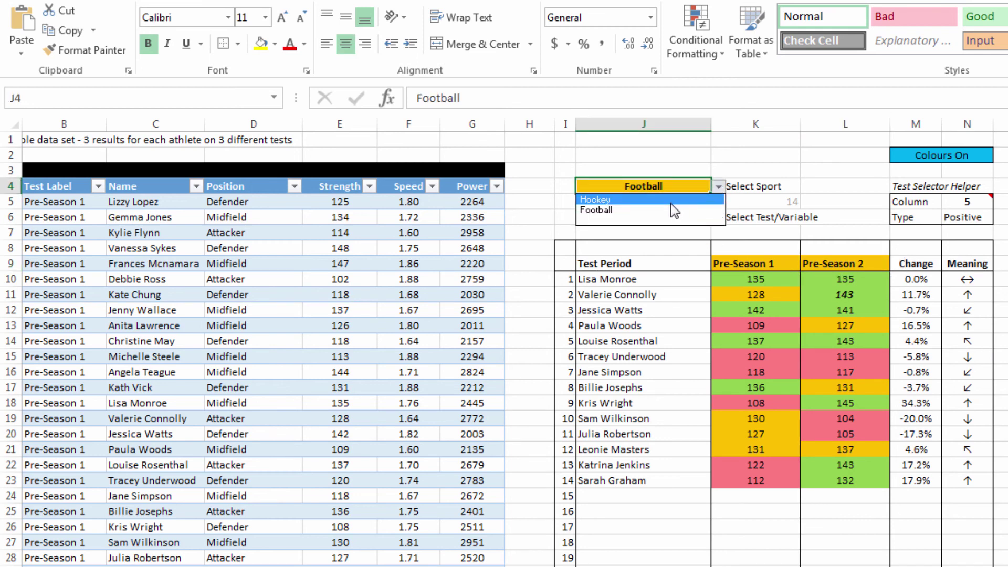
left_click(670, 203)
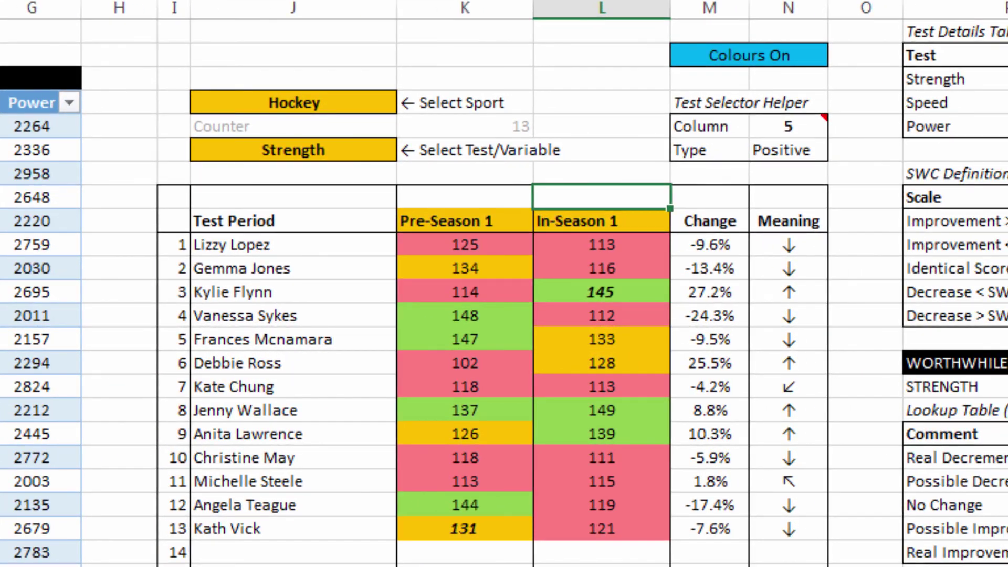
left_click(714, 59)
left_click(842, 58)
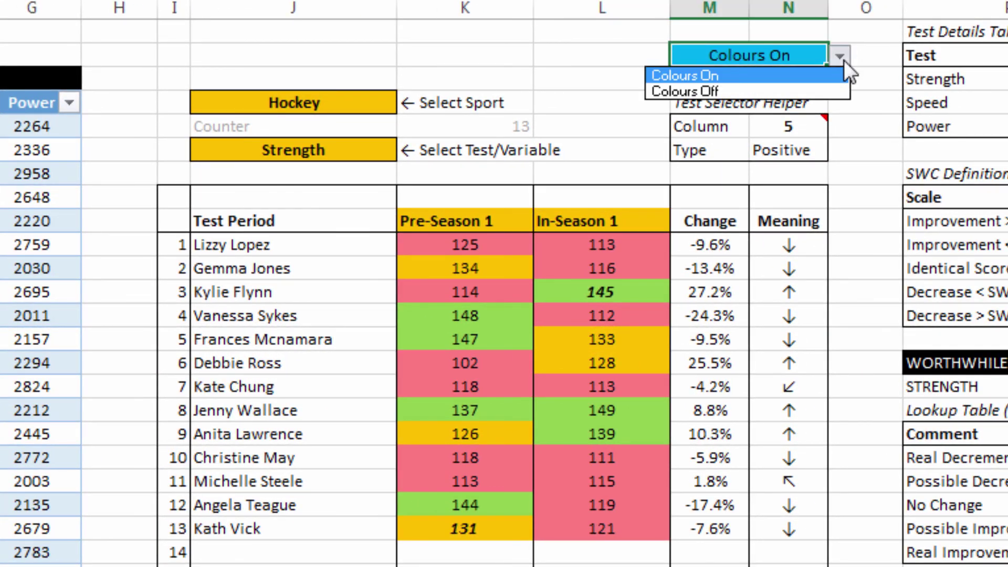
left_click(744, 85)
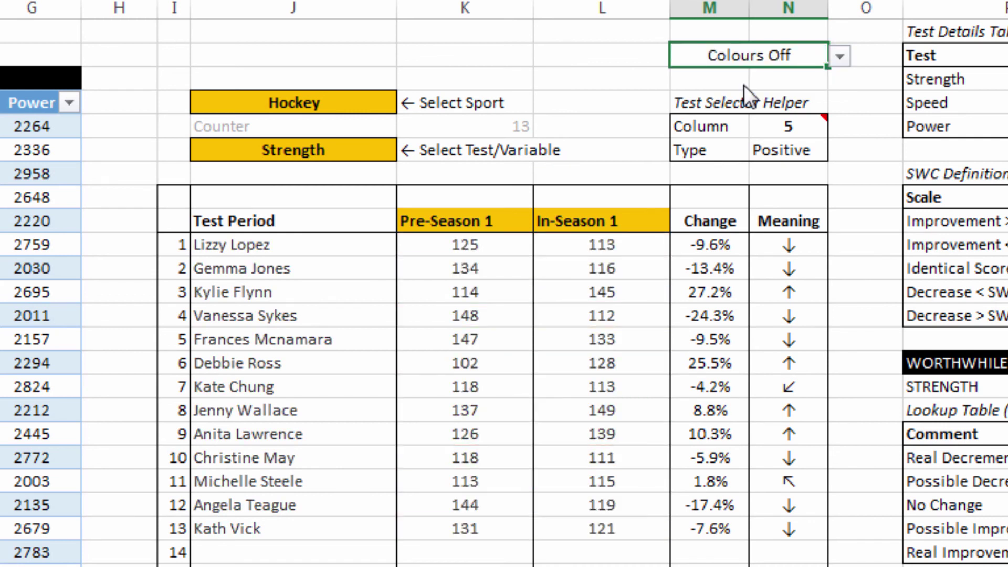
left_click(839, 58)
left_click(767, 74)
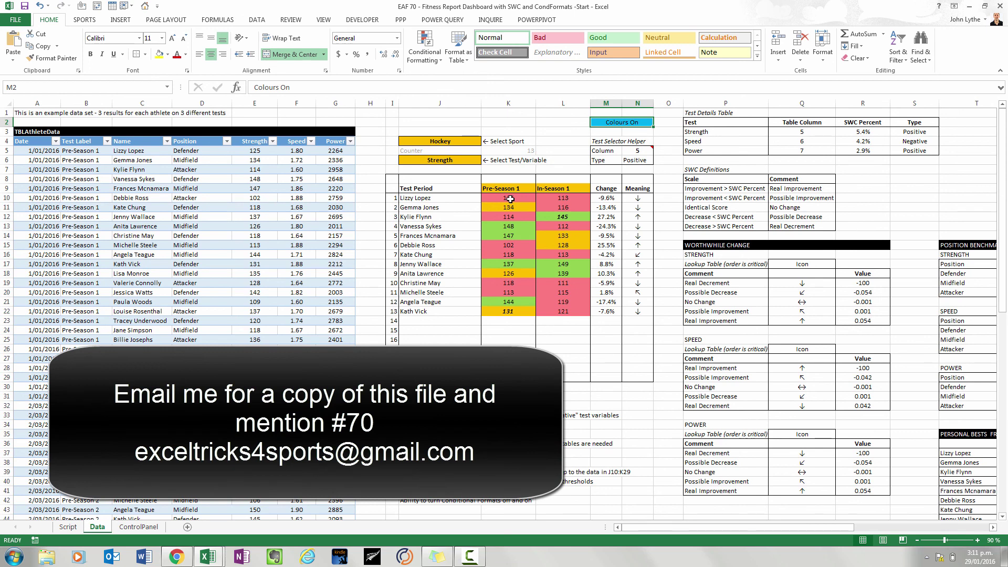
left_click(510, 199)
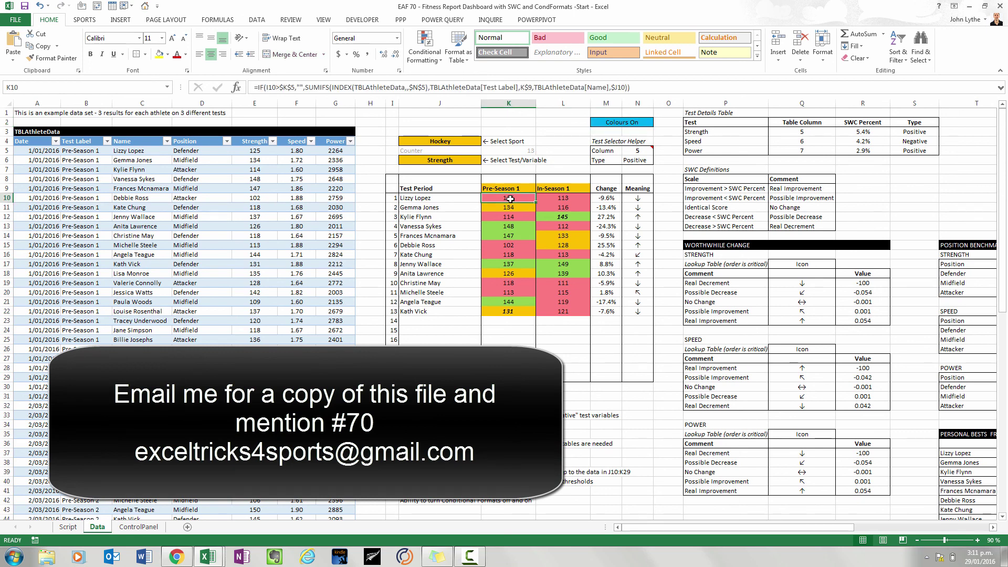